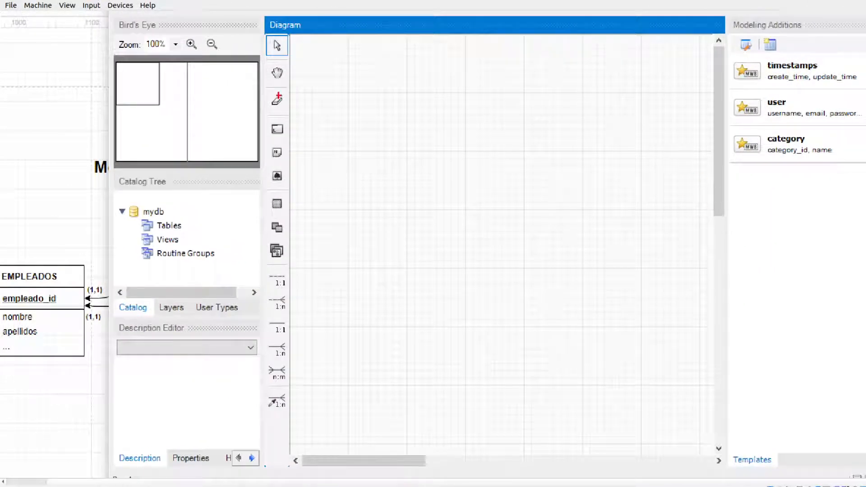
mouse_move(245, 21)
mouse_down()
mouse_move(135, 35)
mouse_move(128, 432)
mouse_move(220, 470)
mouse_move(235, 259)
mouse_move(238, 10)
mouse_up()
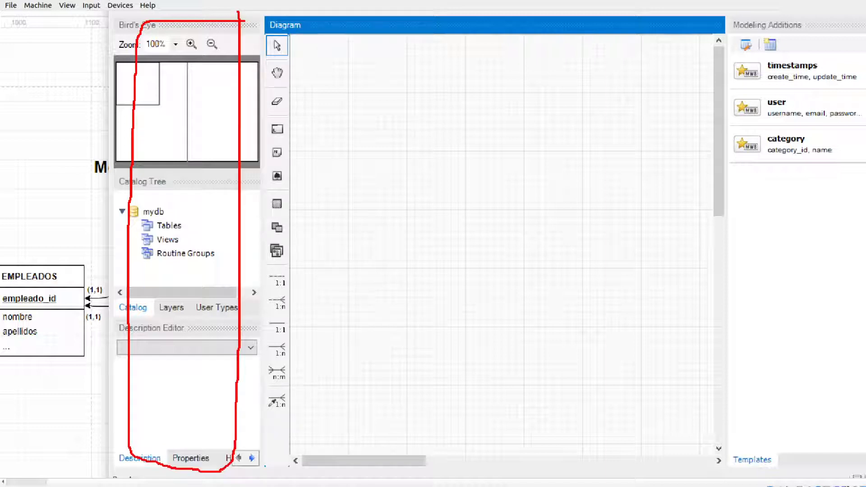
mouse_move(865, 16)
mouse_down()
mouse_move(752, 24)
mouse_move(748, 276)
mouse_move(760, 477)
mouse_move(865, 477)
mouse_up()
mouse_move(469, 102)
mouse_down()
mouse_move(581, 465)
mouse_move(748, 448)
mouse_up()
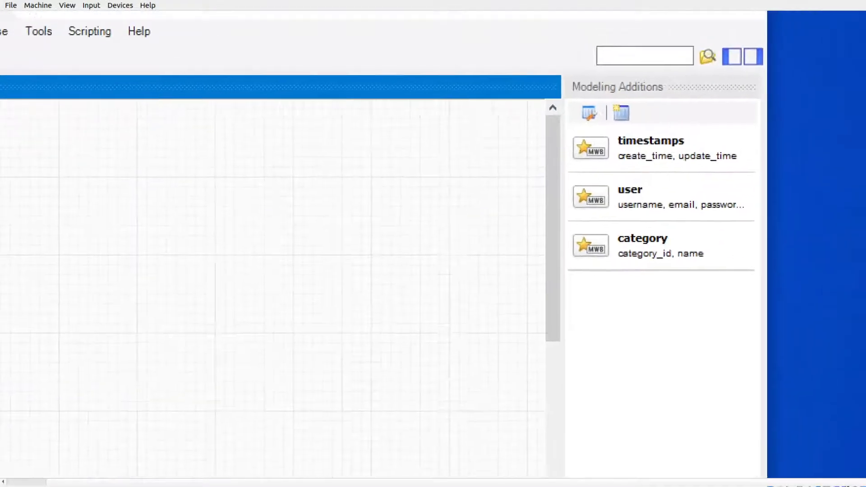
mouse_move(802, 44)
mouse_down()
mouse_move(773, 55)
mouse_move(813, 85)
mouse_move(784, 40)
mouse_up()
mouse_move(777, 61)
mouse_down()
mouse_move(635, 92)
mouse_move(652, 97)
mouse_up()
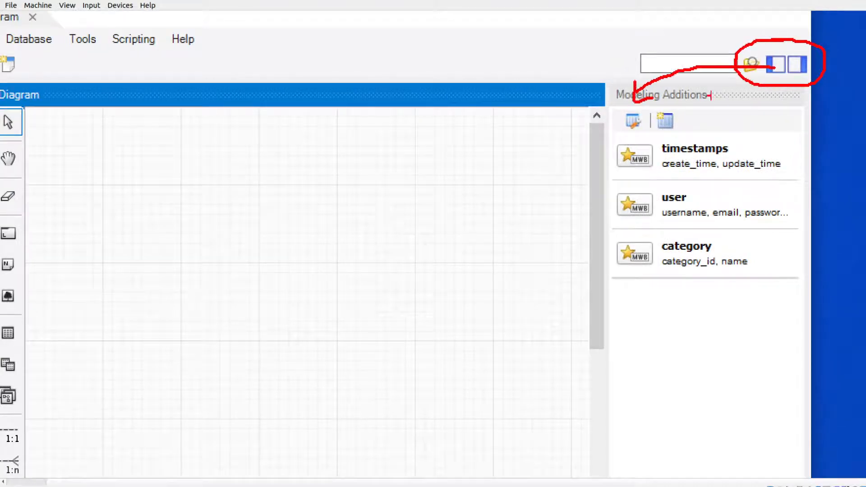
drag(801, 64, 840, 80)
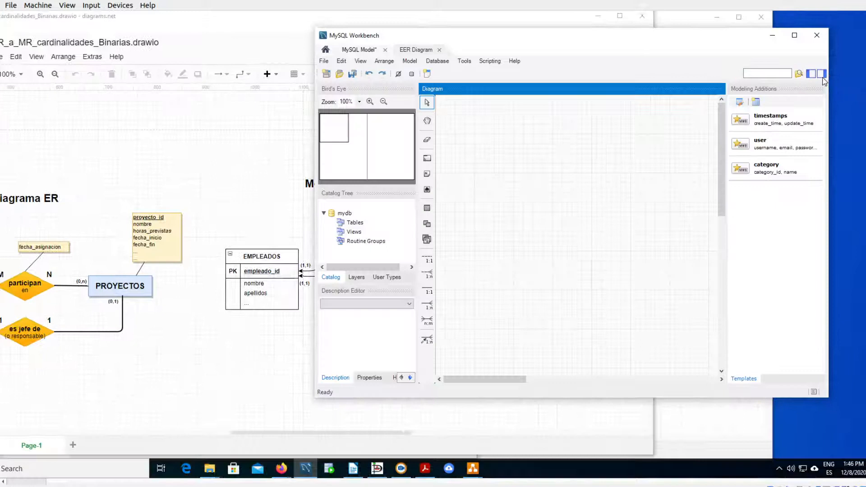
- Hide both side panels of the EER diagram window to enlarge the drawing canvas
click(776, 64)
click(821, 76)
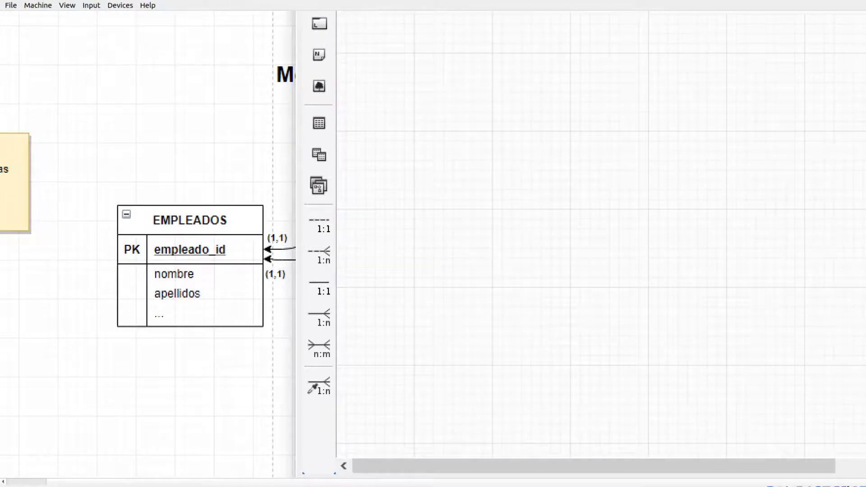
- Examine the table placement tool and the set of relationship tools available for the EER diagram
click(337, 294)
mouse_move(316, 99)
mouse_down()
mouse_move(298, 99)
mouse_move(290, 136)
mouse_move(328, 131)
mouse_move(304, 96)
mouse_up()
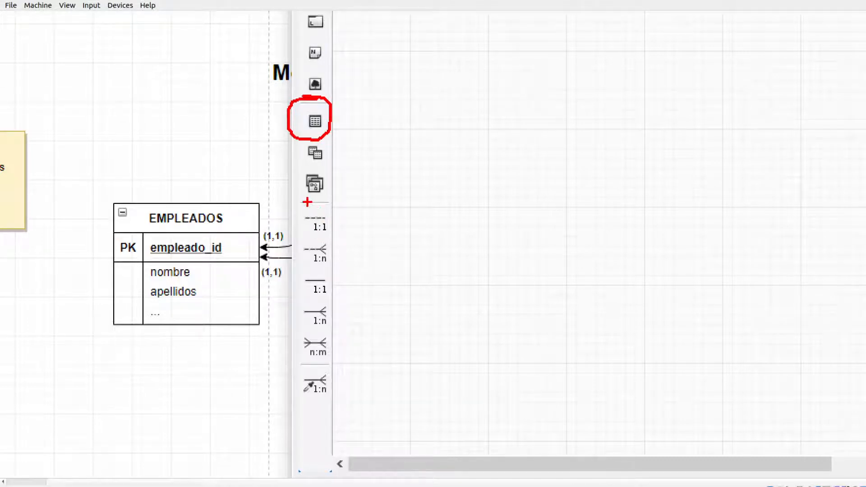
mouse_move(301, 205)
mouse_down()
mouse_move(310, 233)
mouse_move(325, 233)
mouse_move(294, 267)
mouse_move(316, 270)
mouse_move(295, 289)
mouse_move(314, 302)
mouse_up()
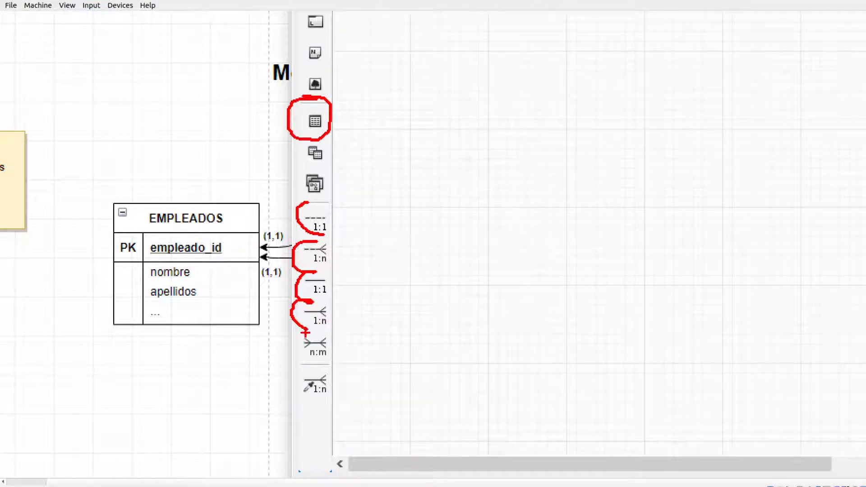
mouse_move(308, 328)
mouse_down()
mouse_move(286, 344)
mouse_move(309, 362)
mouse_move(293, 388)
mouse_move(309, 395)
mouse_up()
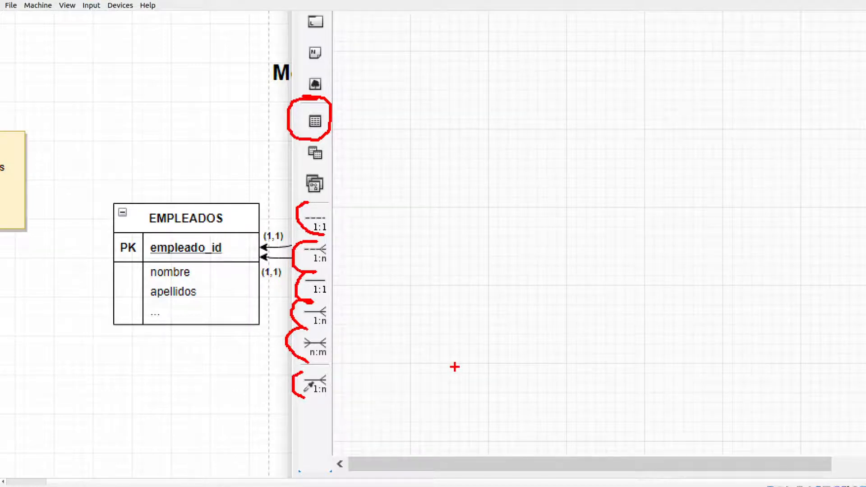
key(Escape)
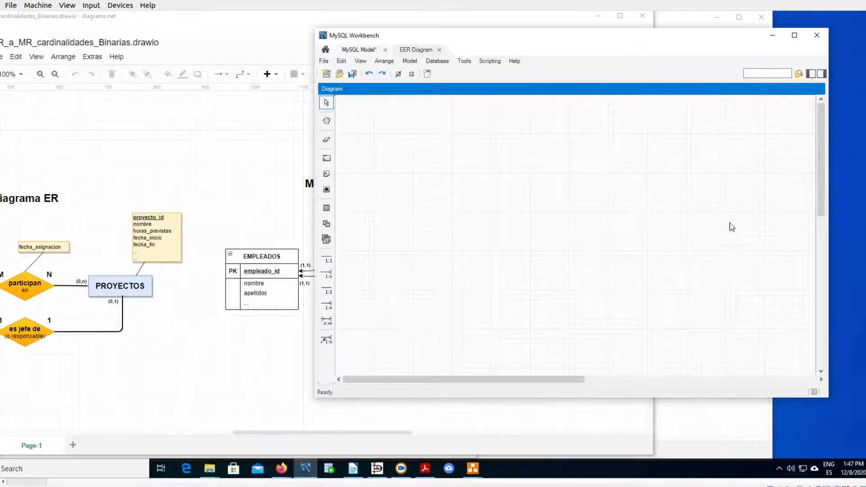
- Examine the descriptions of the 1:1 and 1:n non-identifying relationship tools
drag(526, 38, 487, 45)
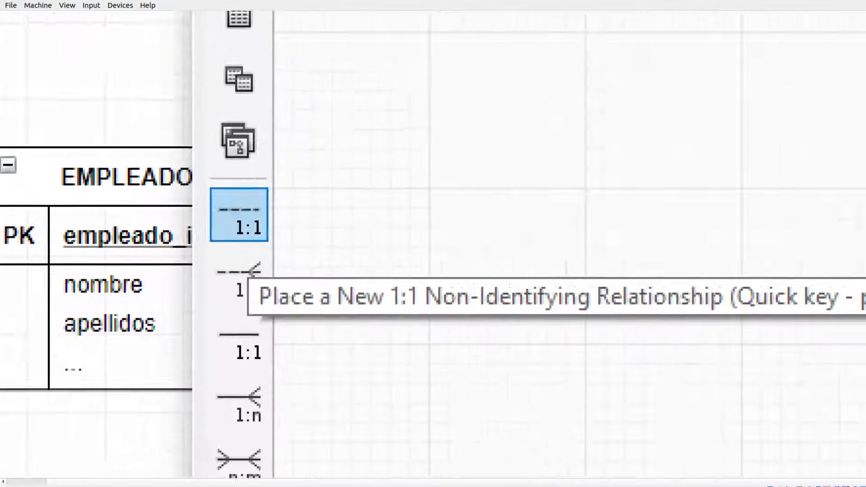
mouse_move(242, 147)
mouse_down()
mouse_move(365, 169)
mouse_move(375, 202)
mouse_move(344, 194)
mouse_up()
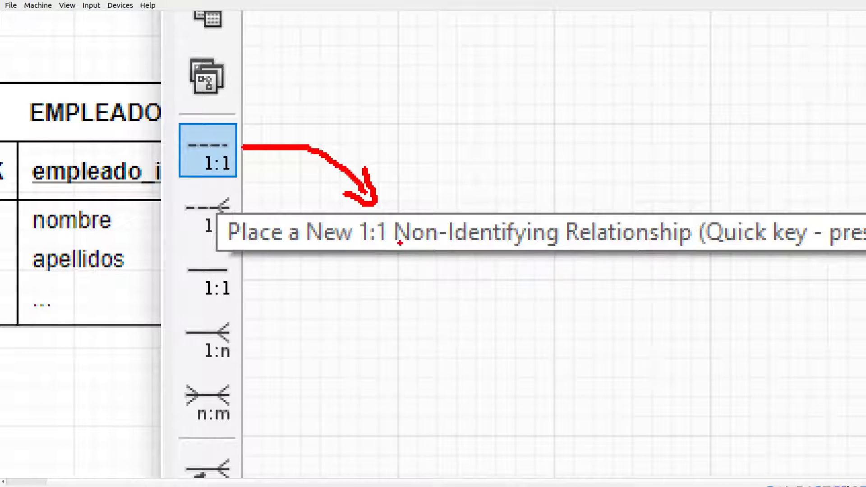
drag(575, 259, 748, 267)
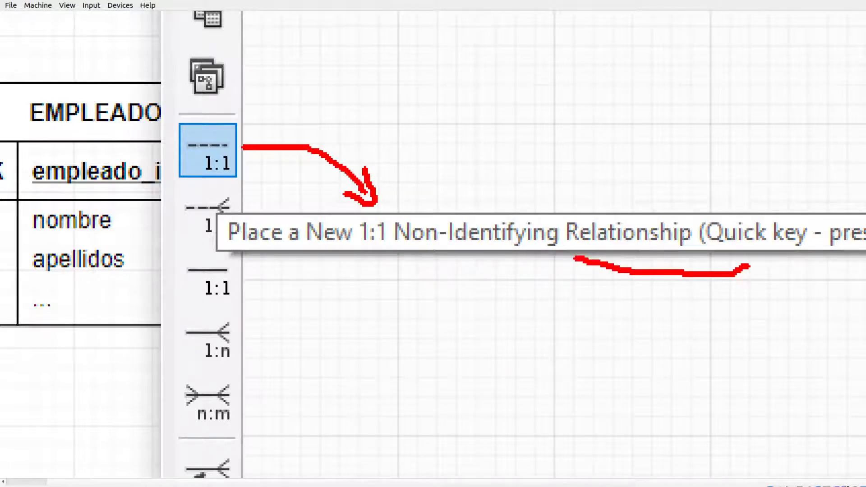
drag(394, 262, 562, 271)
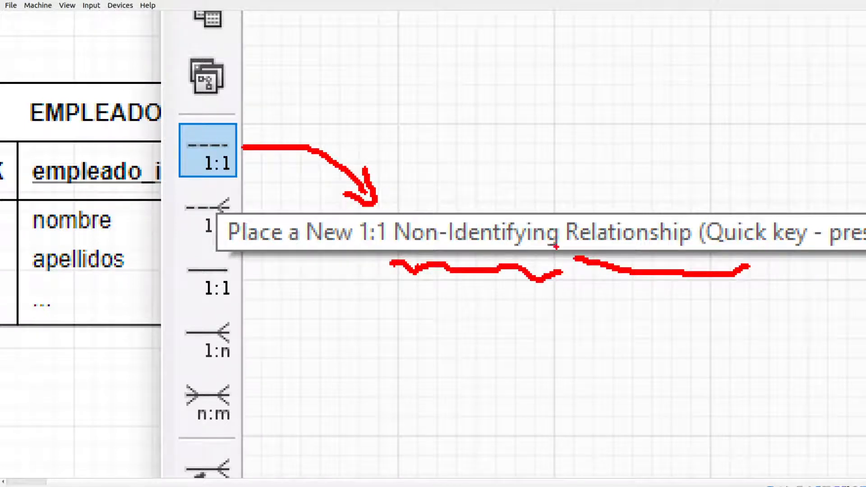
key(Escape)
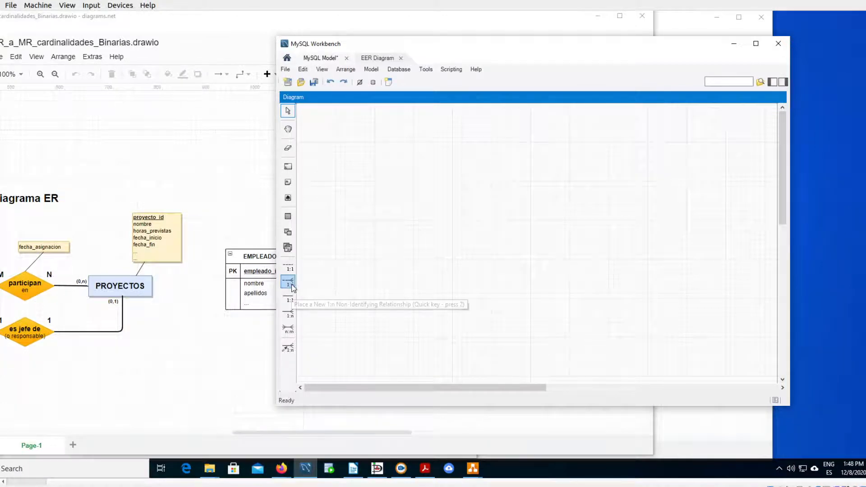
key(ctrl+1)
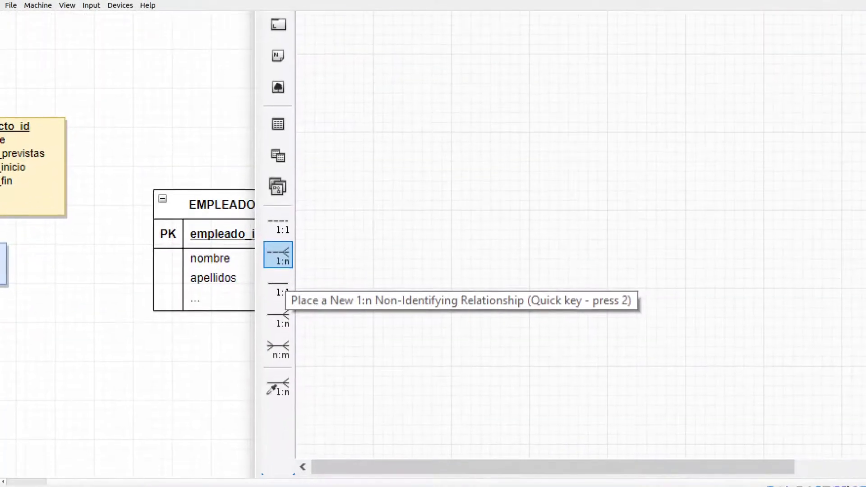
mouse_move(287, 314)
mouse_down()
mouse_move(324, 324)
mouse_move(450, 314)
mouse_up()
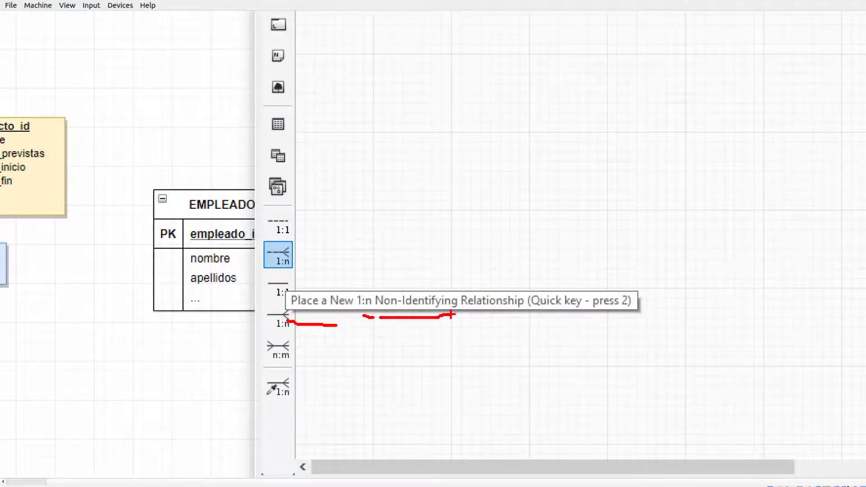
key(Escape)
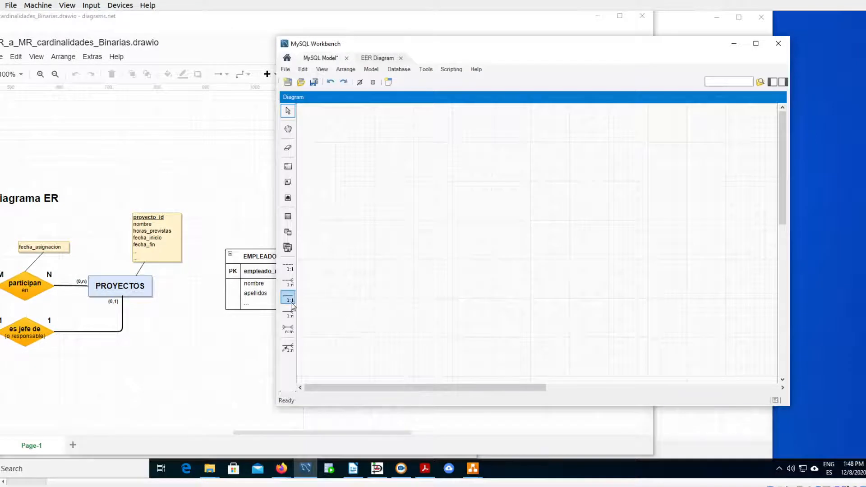
- Examine the 1:1 identifying relationship tool and compare the dashed and solid line styles of the relationship types
key(ctrl+1)
scroll(292, 306, up, 1)
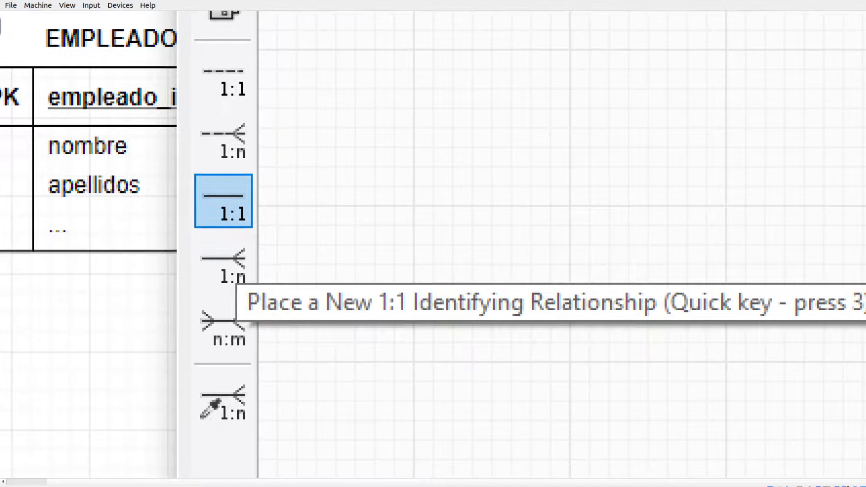
drag(373, 326, 539, 337)
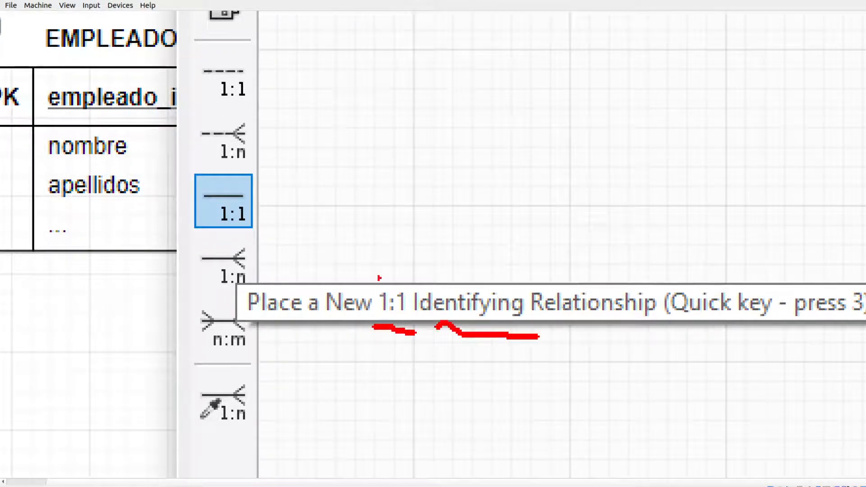
drag(271, 135, 420, 137)
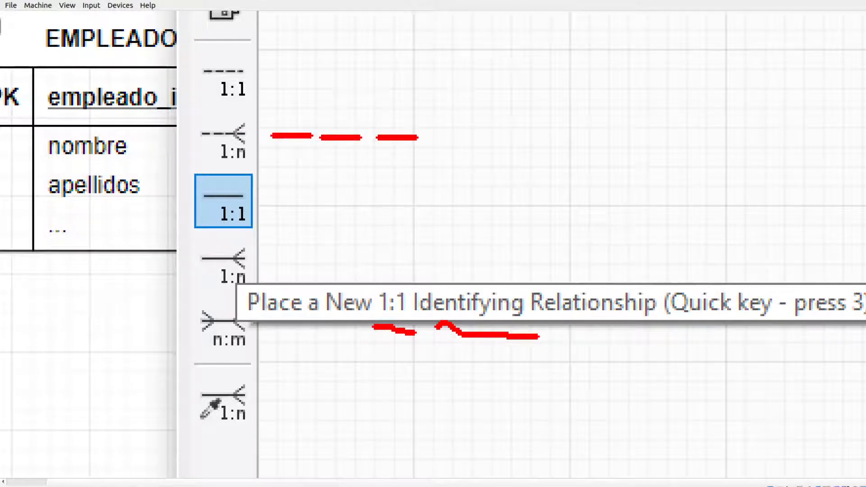
drag(267, 258, 404, 267)
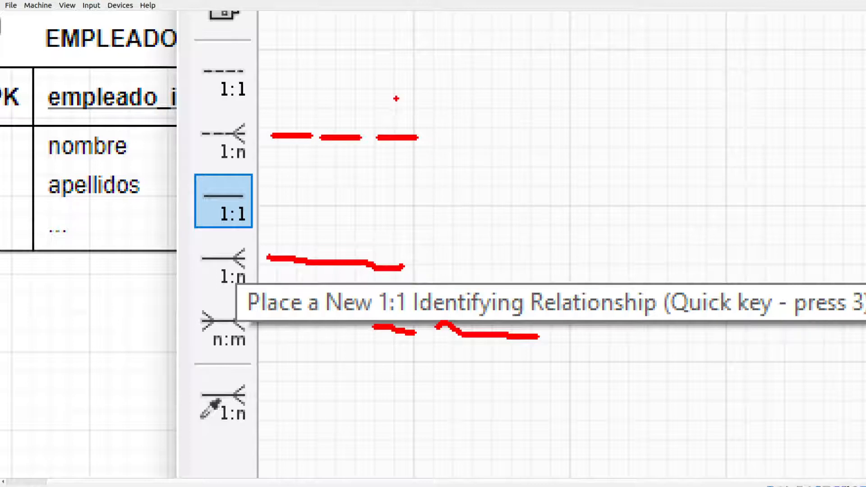
mouse_move(426, 148)
mouse_down()
mouse_move(432, 136)
mouse_move(473, 151)
mouse_move(483, 167)
mouse_up()
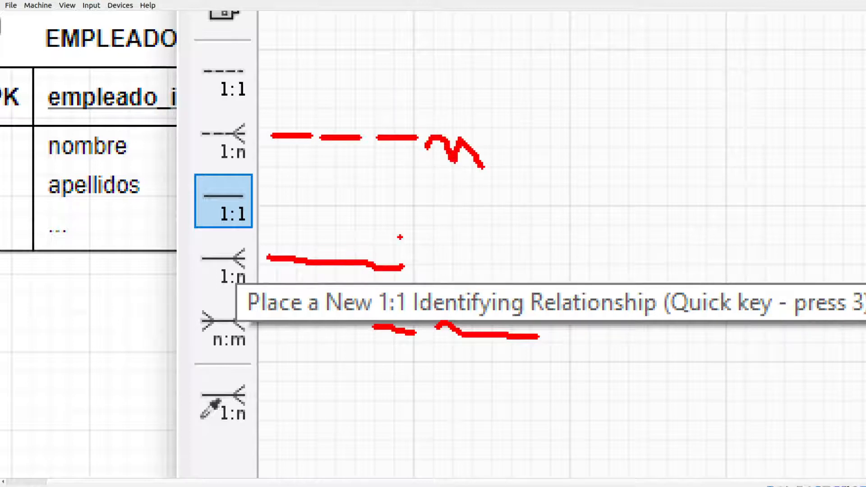
drag(403, 253, 409, 258)
key(Escape)
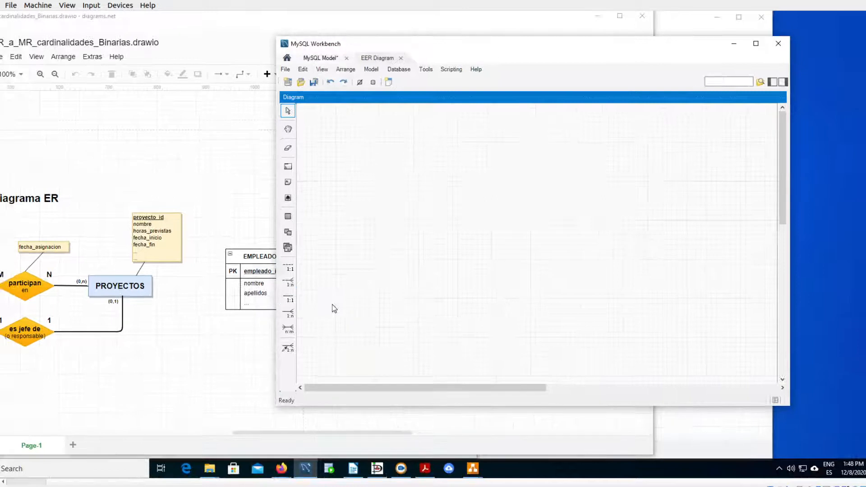
- Switch to the diagrams.net drawing and examine the 1:1 ER diagram relating EMPLEADOS and COCHES DE EMPRESA
click(205, 359)
drag(264, 433, 220, 431)
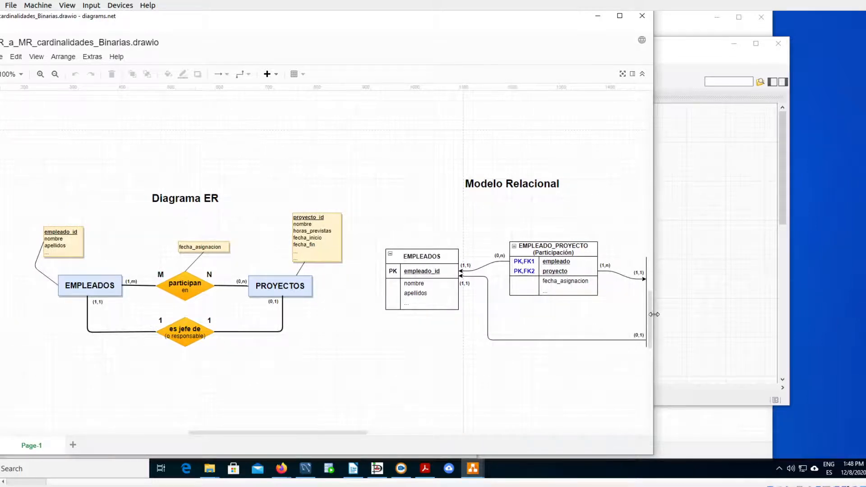
drag(650, 315, 657, 165)
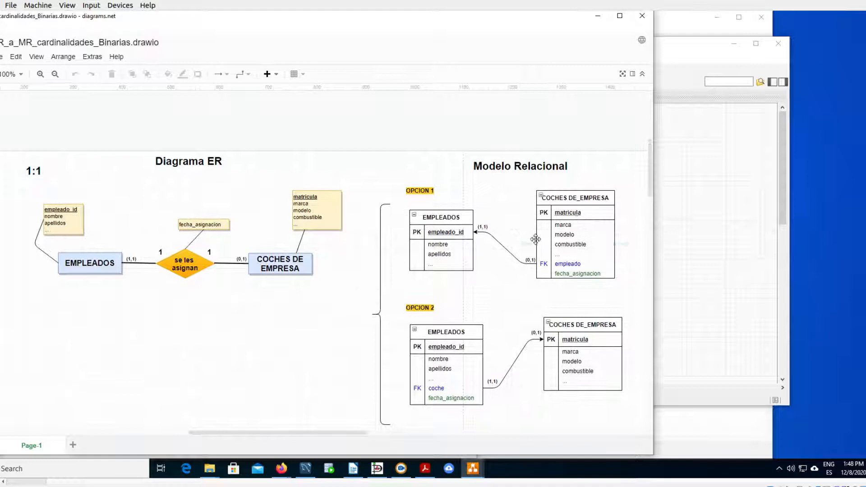
key(ctrl+1)
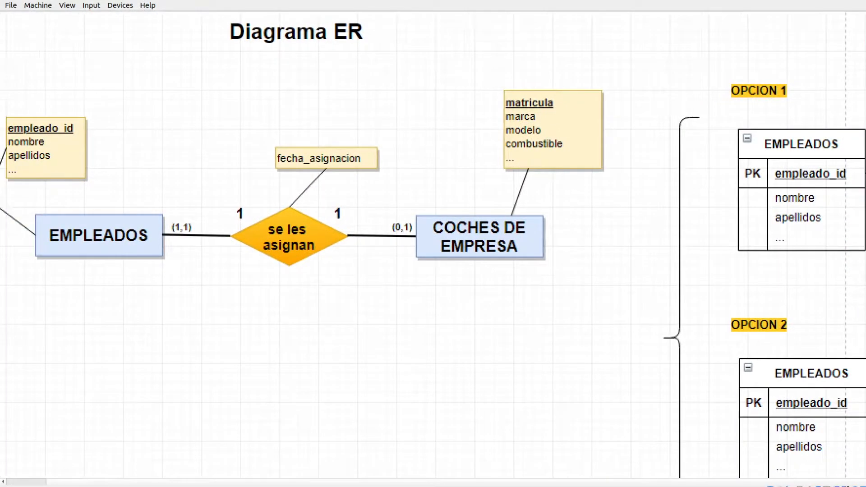
drag(53, 269, 132, 265)
mouse_move(417, 261)
mouse_down()
mouse_move(446, 273)
mouse_move(522, 273)
mouse_up()
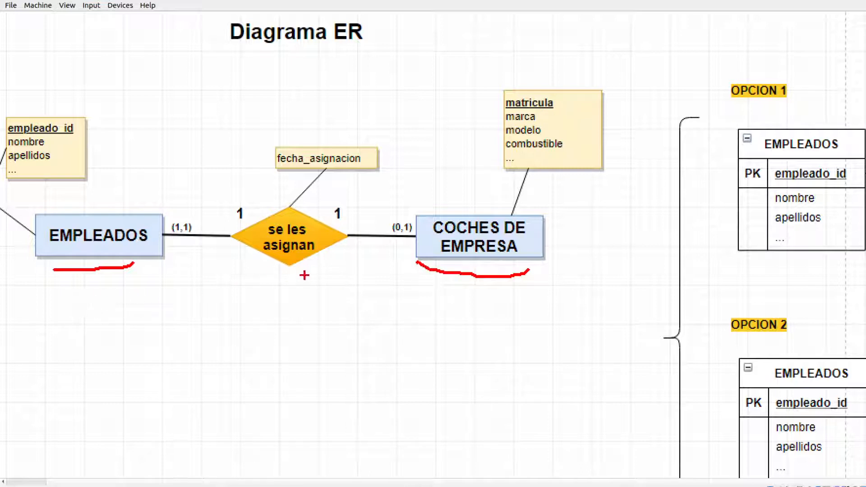
key(Escape)
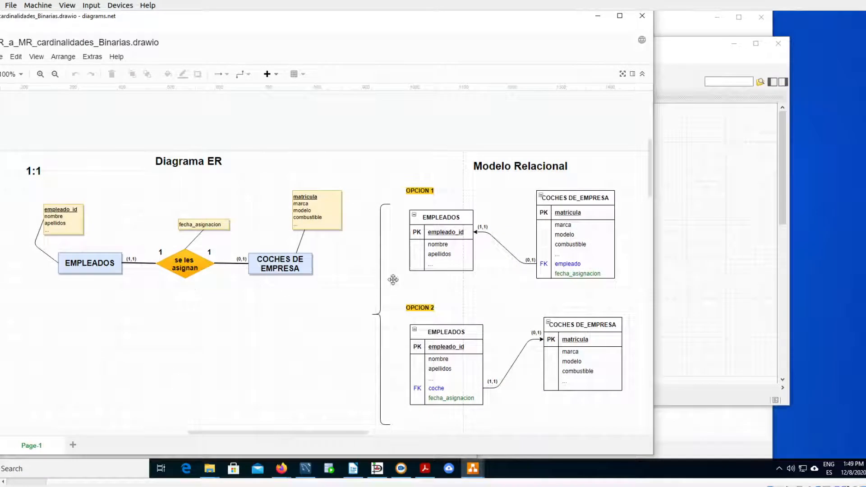
- Switch back to MySQL Workbench and place a new table on the EER diagram
click(702, 248)
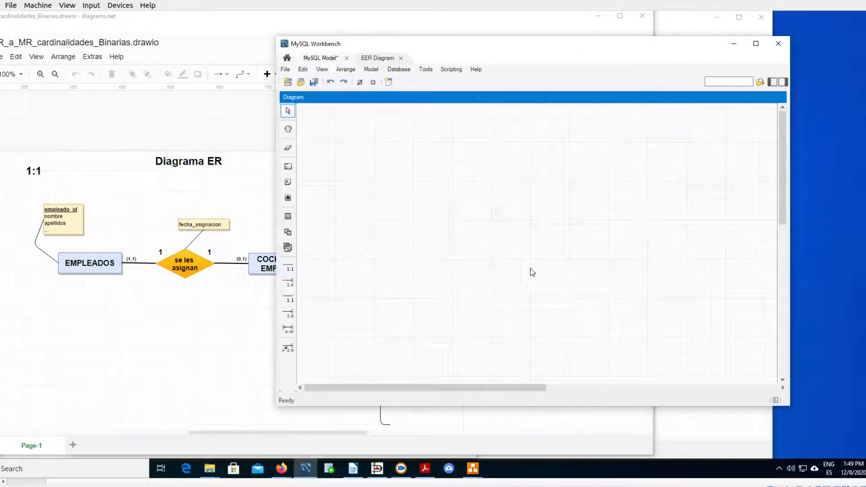
click(288, 218)
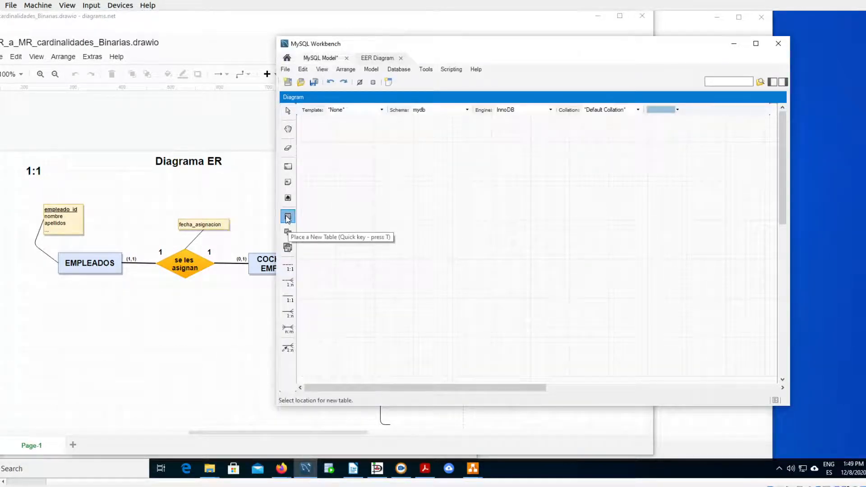
click(376, 195)
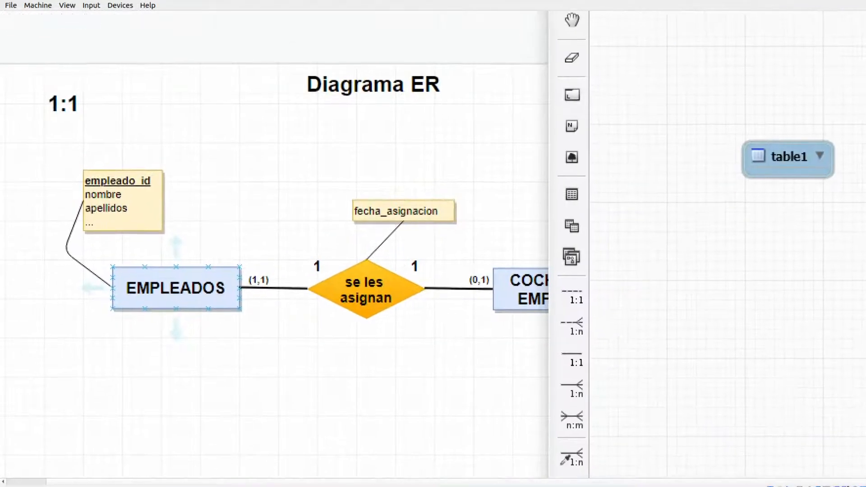
- Open the newly placed table for editing and bring it into view above its editor
mouse_move(110, 150)
mouse_down()
mouse_move(83, 271)
mouse_move(209, 114)
mouse_move(171, 106)
mouse_up()
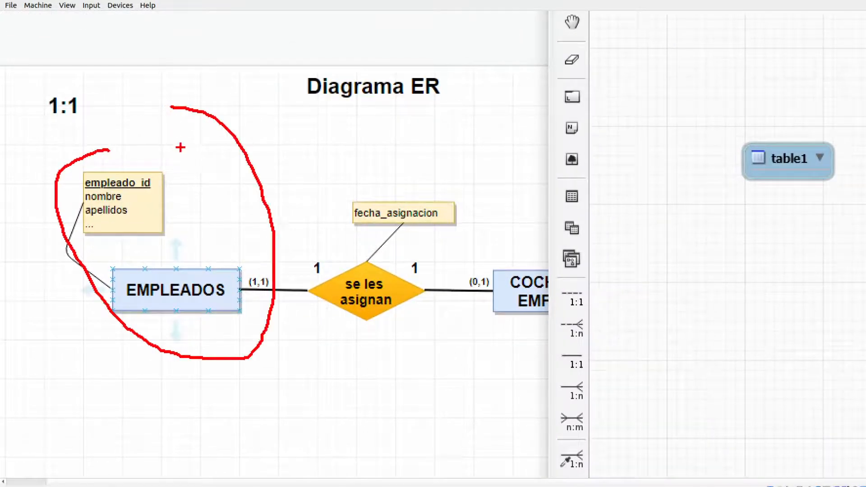
click(789, 162)
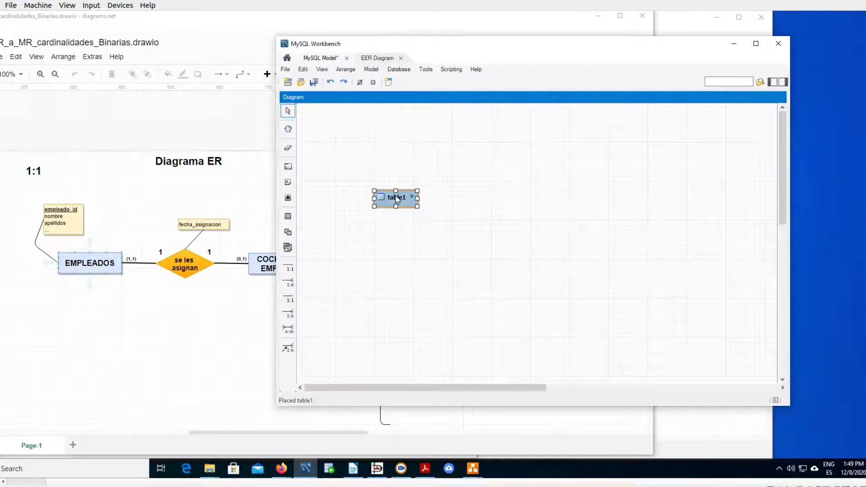
double_click(396, 199)
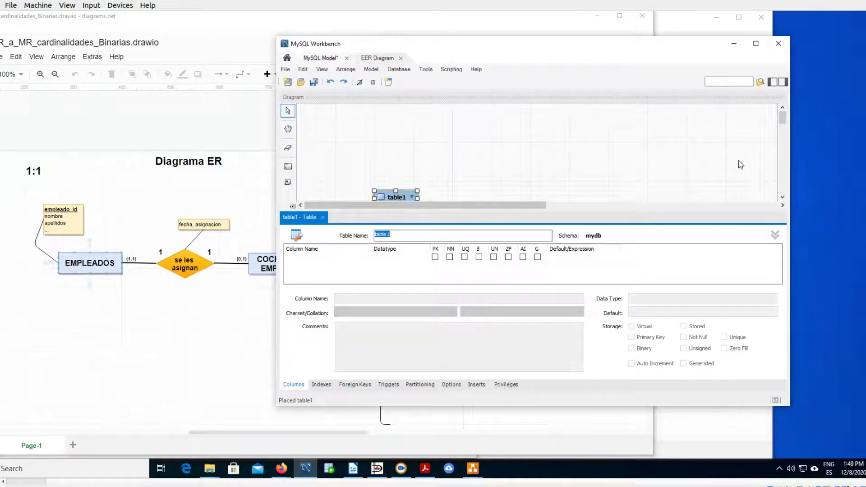
scroll(783, 119, down, 2)
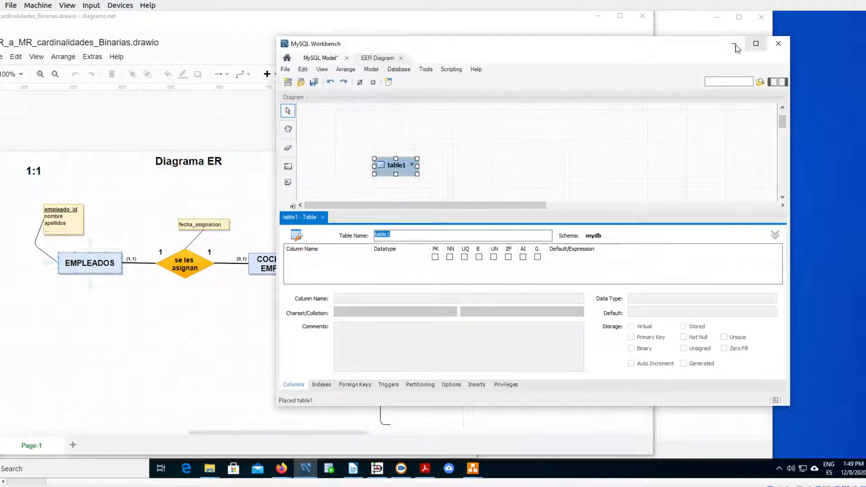
- Enlarge the modelling window to make room for the table editor and name the new table EMPLEADOS
drag(713, 36, 712, 2)
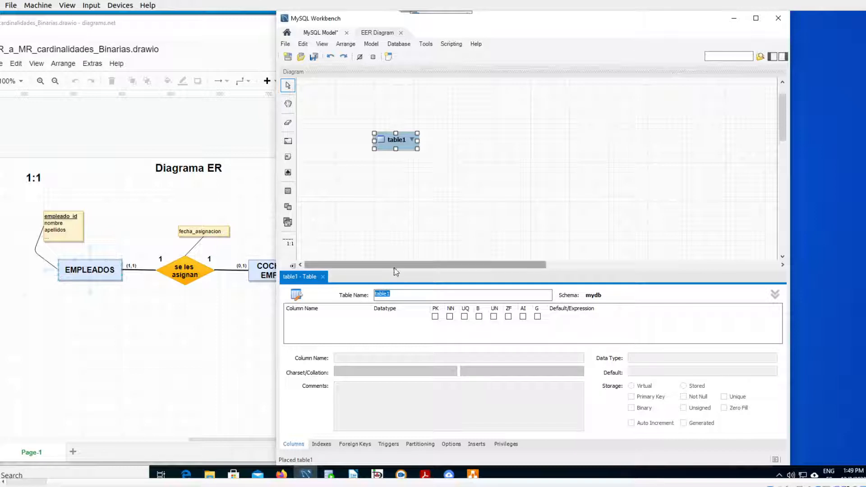
click(394, 295)
drag(400, 295, 376, 294)
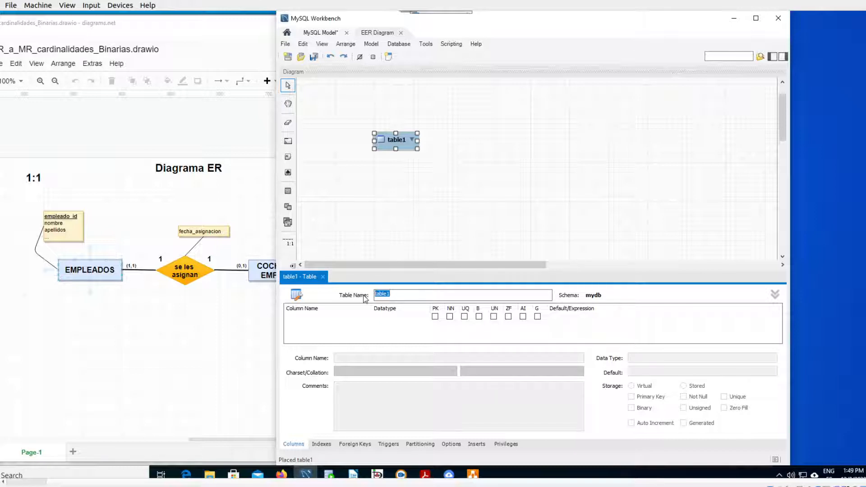
text(EMPLEADOS)
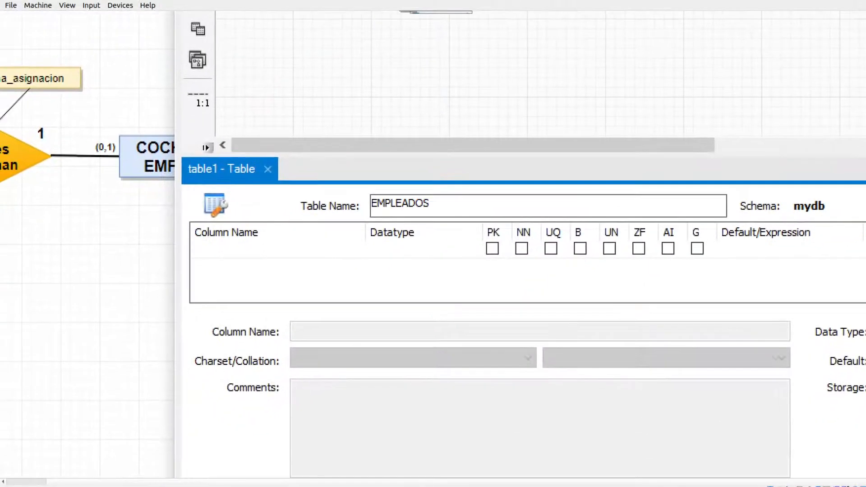
mouse_move(408, 178)
mouse_down()
mouse_move(357, 177)
mouse_move(426, 228)
mouse_move(446, 193)
mouse_up()
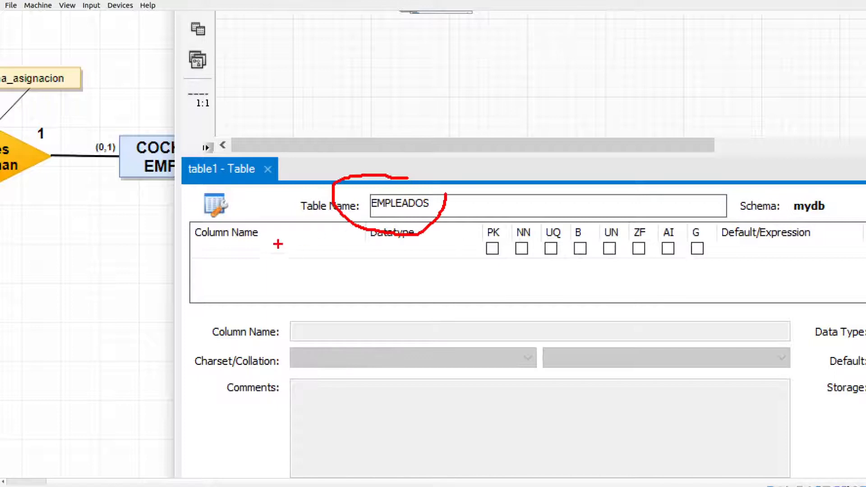
mouse_move(206, 251)
mouse_down()
mouse_move(243, 253)
mouse_move(245, 298)
mouse_up()
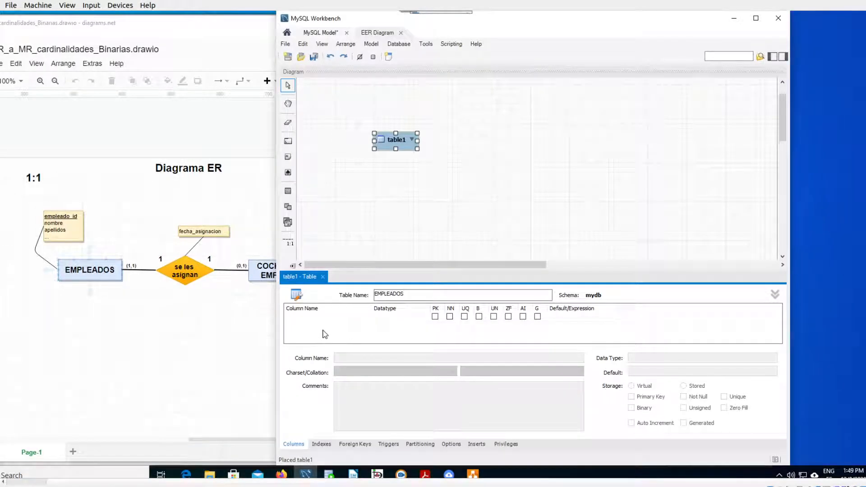
click(311, 324)
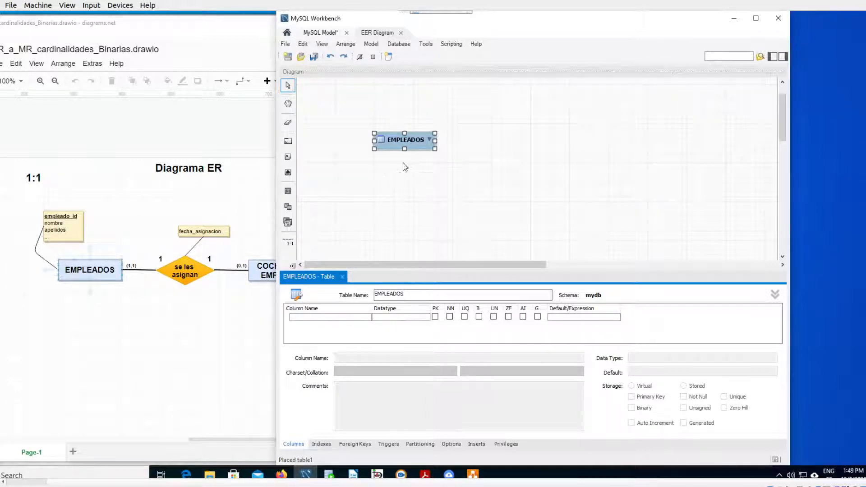
- Add the first column to the EMPLEADOS table, accepting the suggested name idEMPLEADOS and the INT data type
click(312, 319)
click(313, 318)
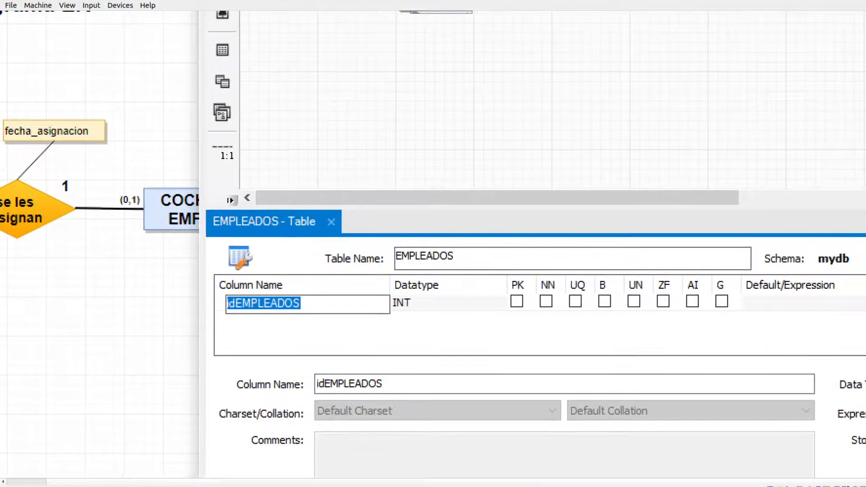
mouse_move(225, 308)
mouse_down()
mouse_move(221, 315)
mouse_move(307, 316)
mouse_move(230, 269)
mouse_move(233, 328)
mouse_up()
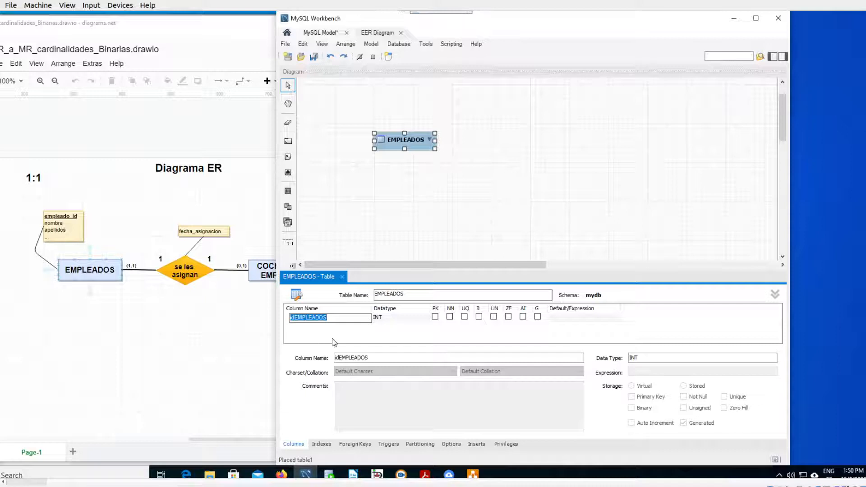
key(Tab)
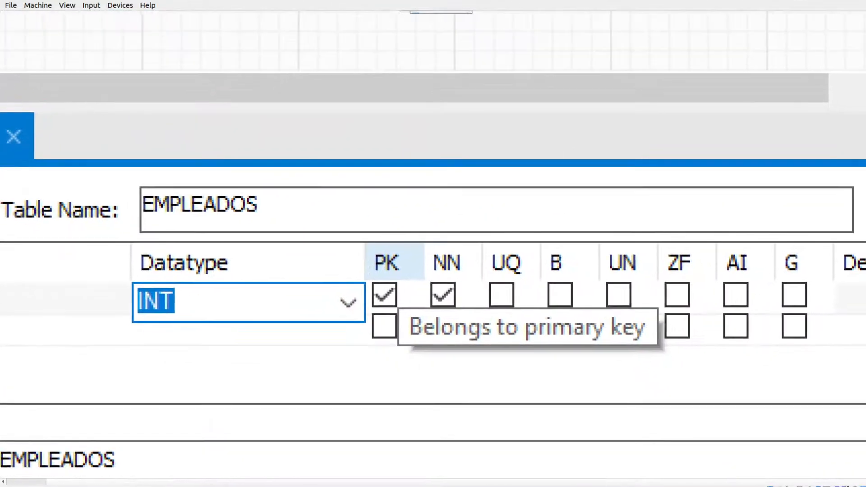
- Examine the meaning of the PK, NN and UQ flags for the idEMPLEADOS column
drag(405, 347, 691, 353)
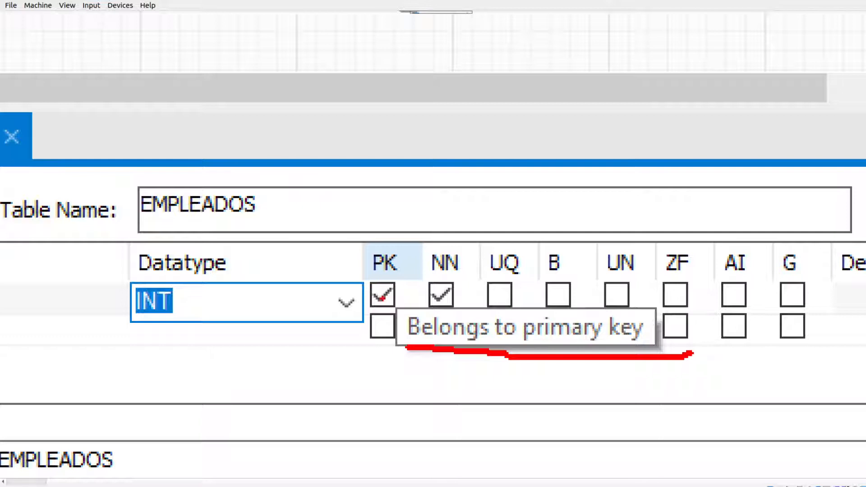
drag(372, 298, 399, 314)
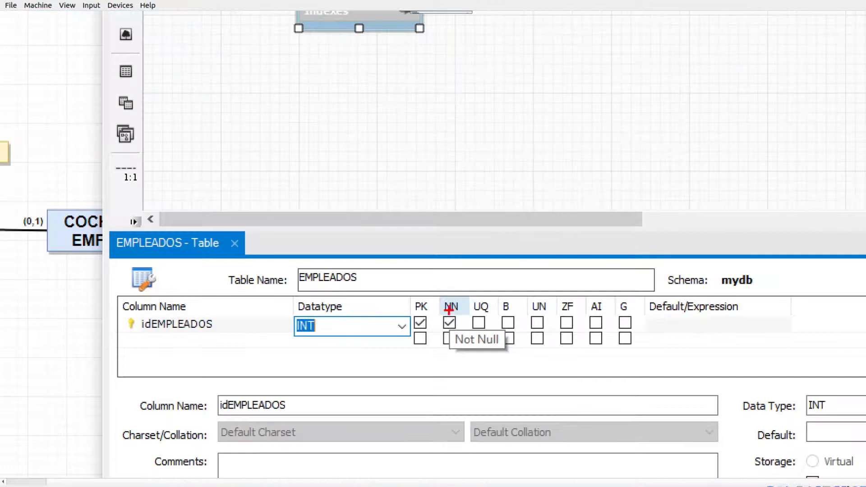
mouse_move(447, 314)
mouse_down()
mouse_move(490, 346)
mouse_move(459, 317)
mouse_up()
key(Escape)
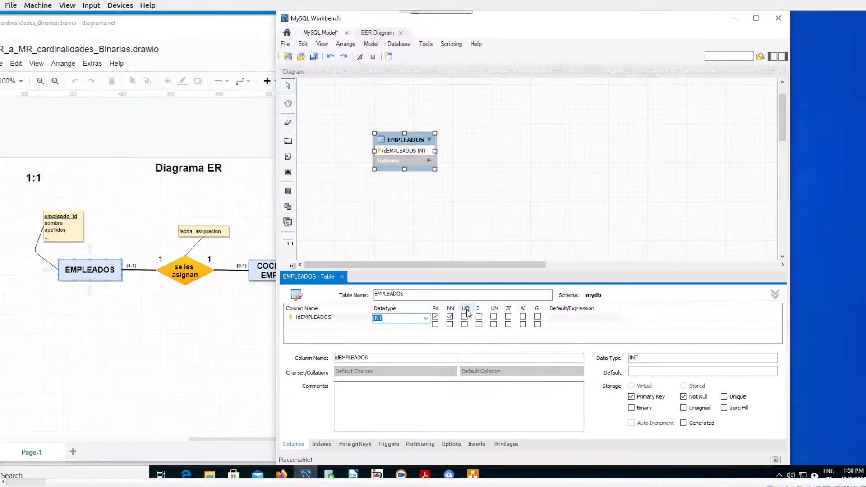
key(ctrl+1)
mouse_move(478, 310)
mouse_down()
mouse_move(456, 329)
mouse_move(531, 346)
mouse_move(493, 323)
mouse_up()
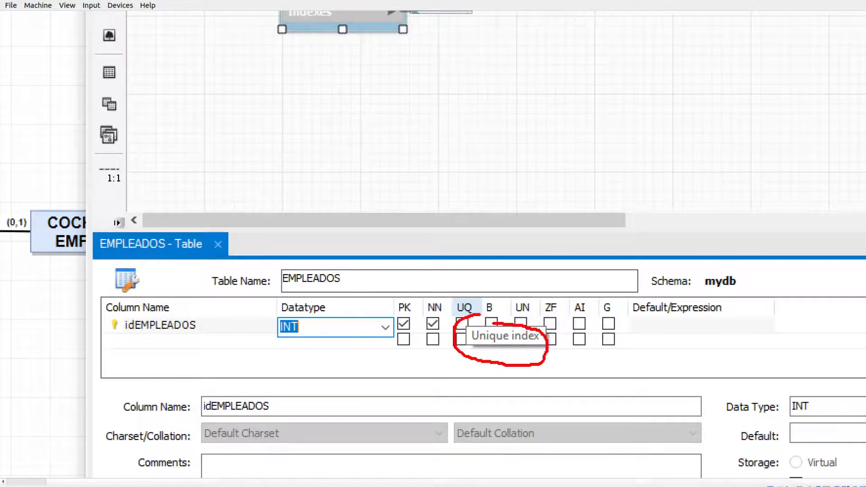
key(Escape)
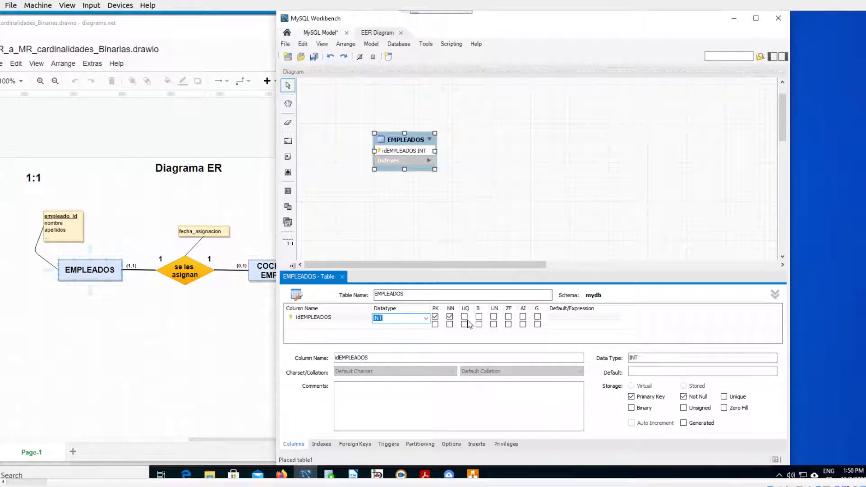
key(ctrl+1)
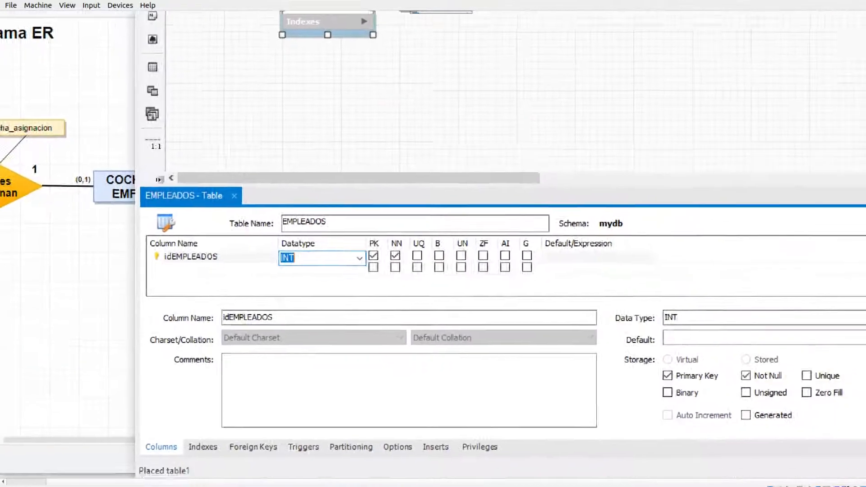
- Compare the flags in the column grid with the matching Primary Key, Not Null, Unique and other options in the column details
mouse_move(660, 369)
mouse_down()
mouse_move(637, 374)
mouse_move(701, 421)
mouse_move(847, 414)
mouse_move(807, 362)
mouse_move(678, 364)
mouse_up()
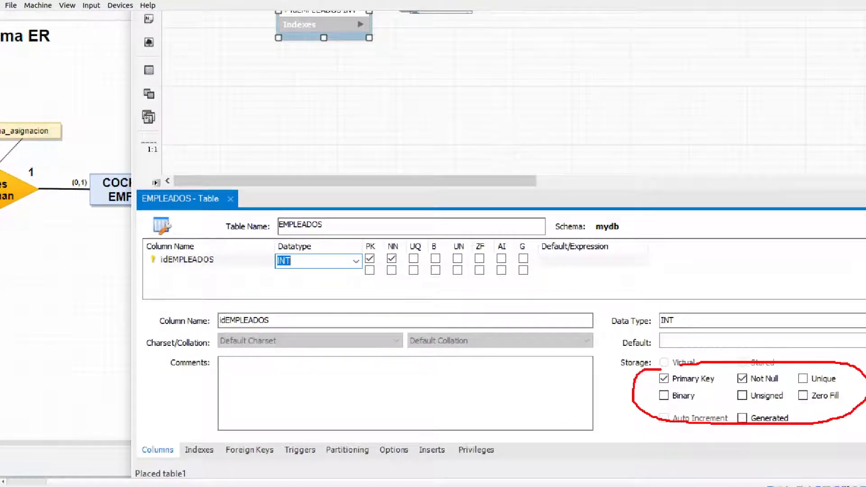
mouse_move(387, 231)
mouse_down()
mouse_move(372, 273)
mouse_move(566, 253)
mouse_move(357, 233)
mouse_up()
mouse_move(369, 263)
mouse_down()
mouse_move(642, 379)
mouse_move(636, 386)
mouse_up()
mouse_move(396, 260)
mouse_down()
mouse_move(577, 311)
mouse_move(737, 387)
mouse_up()
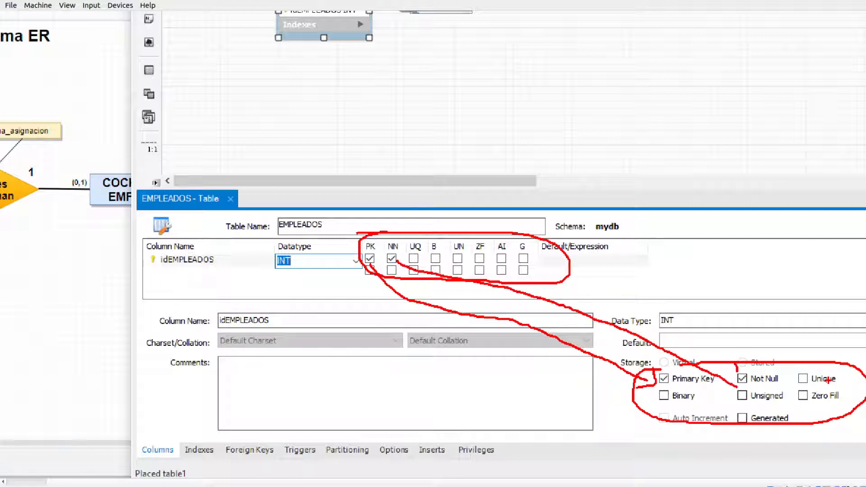
drag(677, 406, 735, 406)
drag(747, 407, 840, 408)
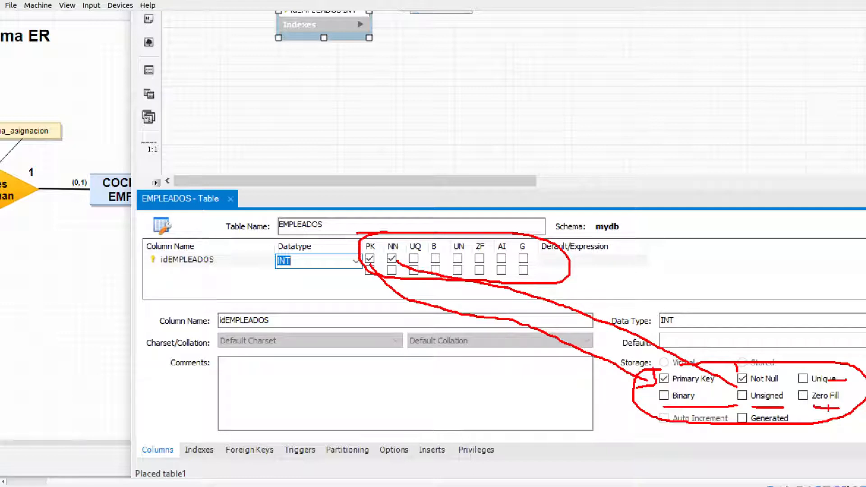
key(Escape)
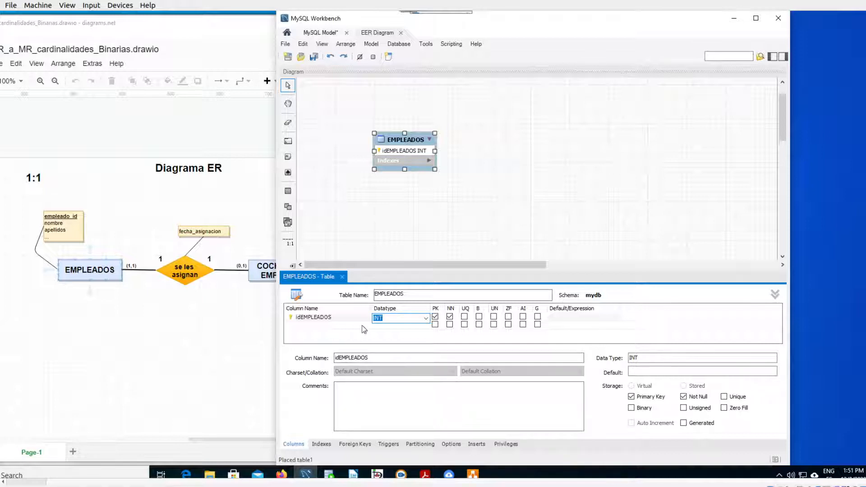
- Rename the primary key column of the EMPLEADOS table as empleado_id
click(324, 318)
click(324, 316)
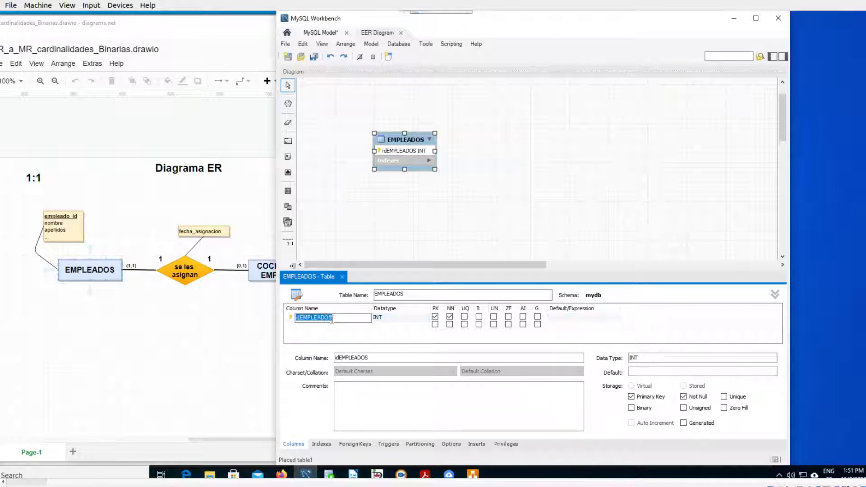
text(empleado_id)
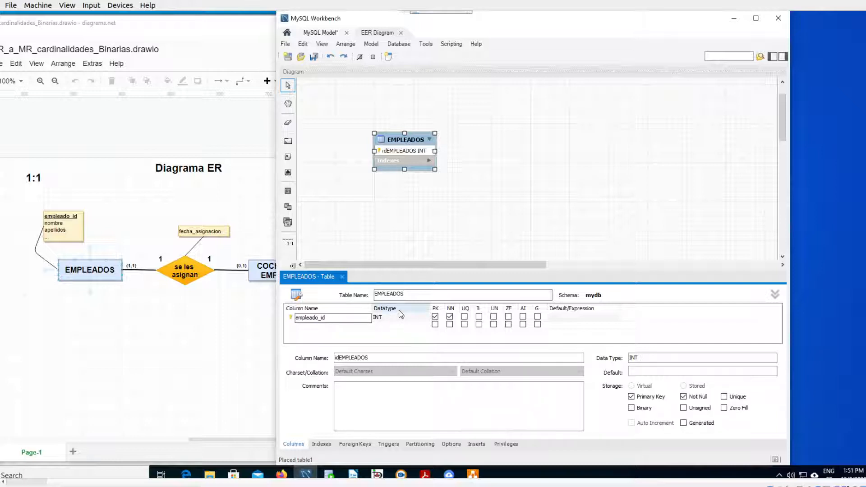
click(408, 321)
- Examine the groups of data types offered for the empleado_id column, including the binary, date, geometry and numeric groups
click(425, 319)
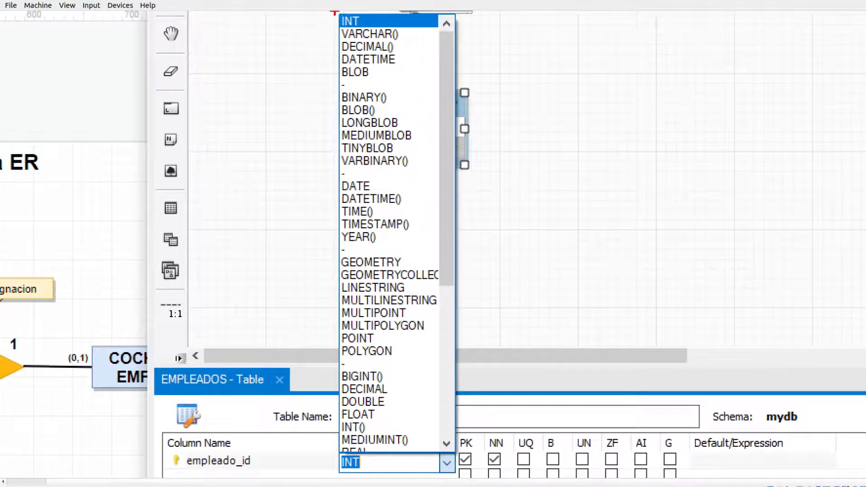
drag(331, 15, 318, 23)
mouse_move(369, 14)
mouse_down()
mouse_move(330, 14)
mouse_move(312, 69)
mouse_move(360, 95)
mouse_move(419, 95)
mouse_move(456, 91)
mouse_move(481, 70)
mouse_move(453, 18)
mouse_move(394, 22)
mouse_up()
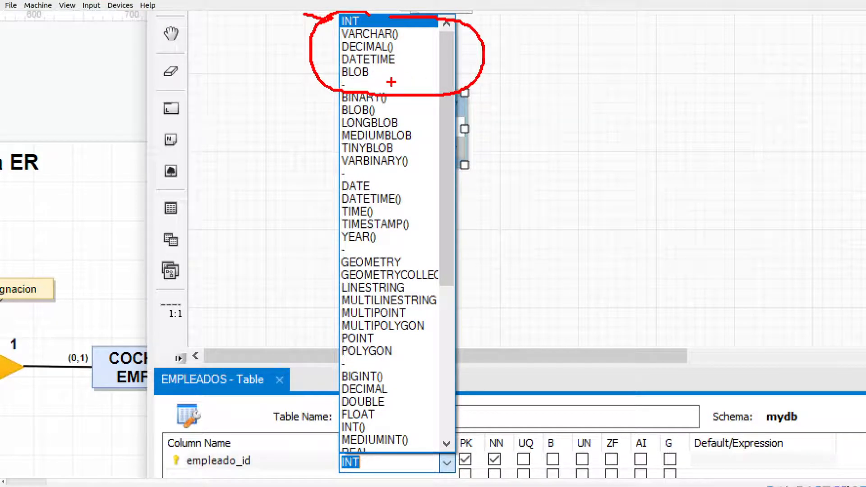
mouse_move(339, 93)
mouse_down()
mouse_move(317, 105)
mouse_move(334, 182)
mouse_move(324, 347)
mouse_move(344, 366)
mouse_move(331, 436)
mouse_up()
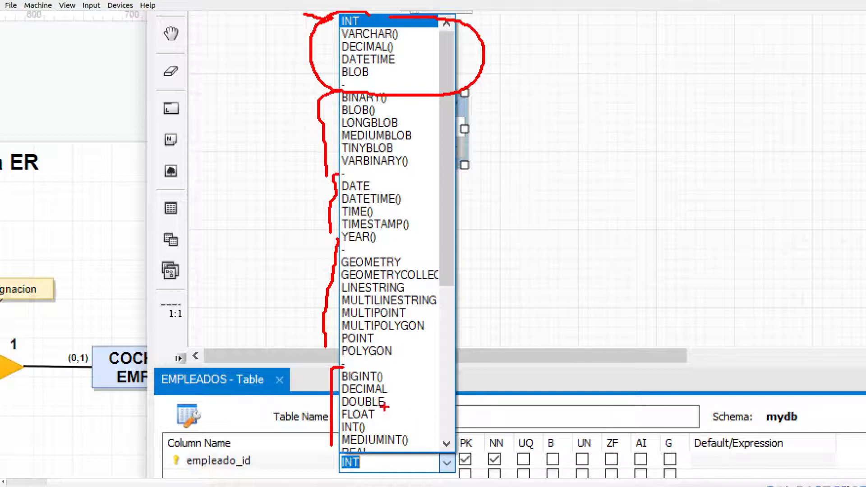
mouse_move(382, 413)
mouse_down()
mouse_move(399, 409)
mouse_move(407, 421)
mouse_up()
key(Escape)
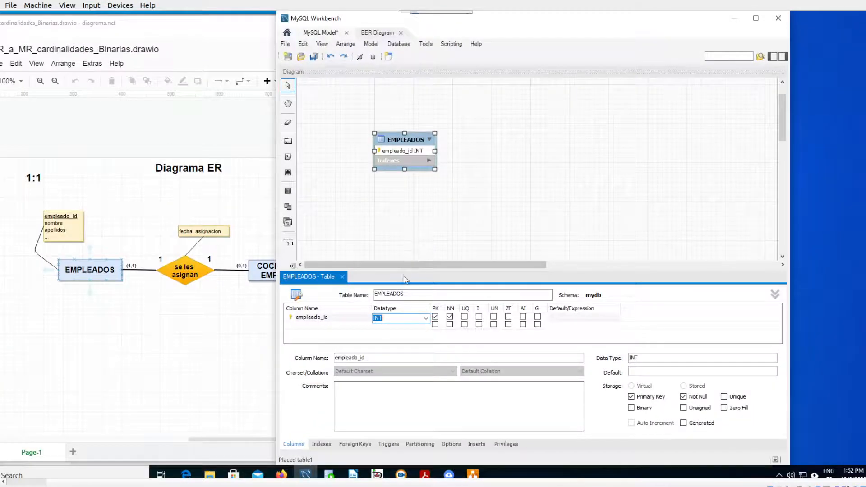
- Examine the common types INT, VARCHAR(), DECIMAL() and DATETIME among the data types offered for empleado_id
click(425, 318)
key(ctrl+1)
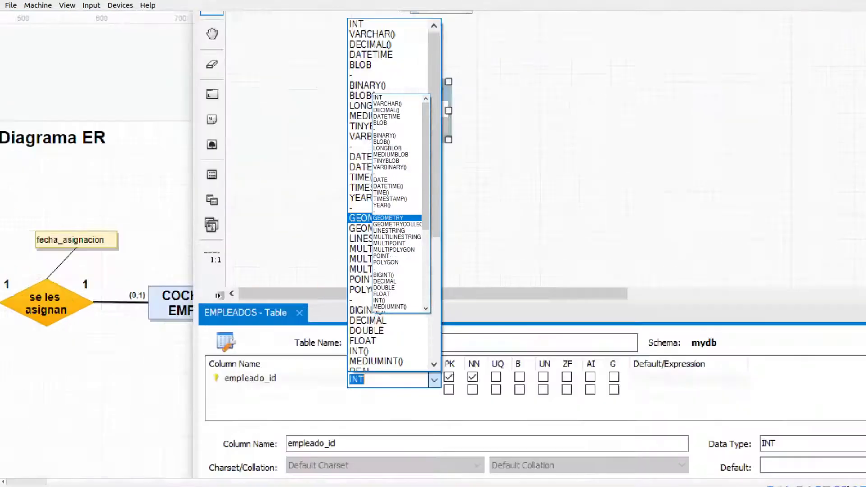
click(365, 95)
drag(293, 54, 334, 56)
mouse_move(286, 77)
mouse_down()
mouse_move(335, 78)
mouse_move(332, 89)
mouse_up()
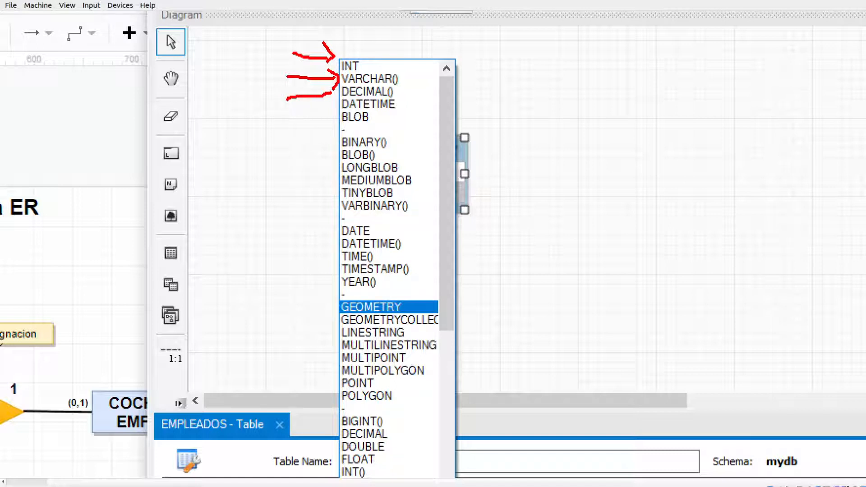
drag(283, 112, 340, 100)
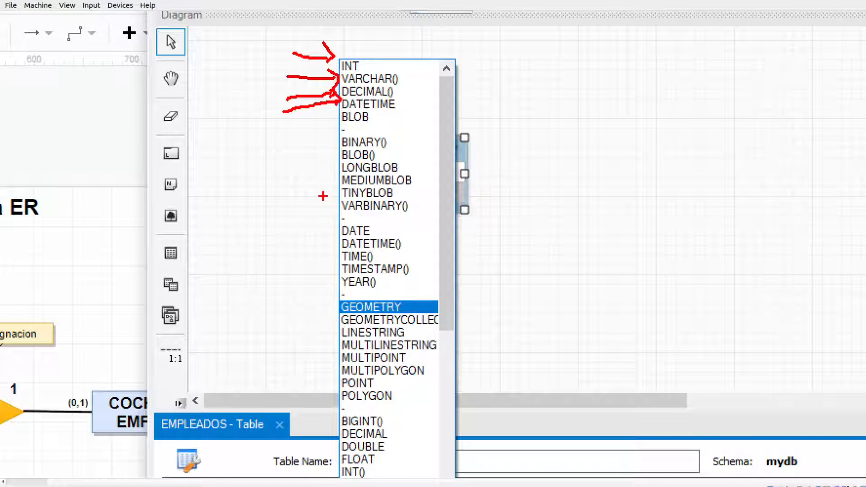
key(Escape)
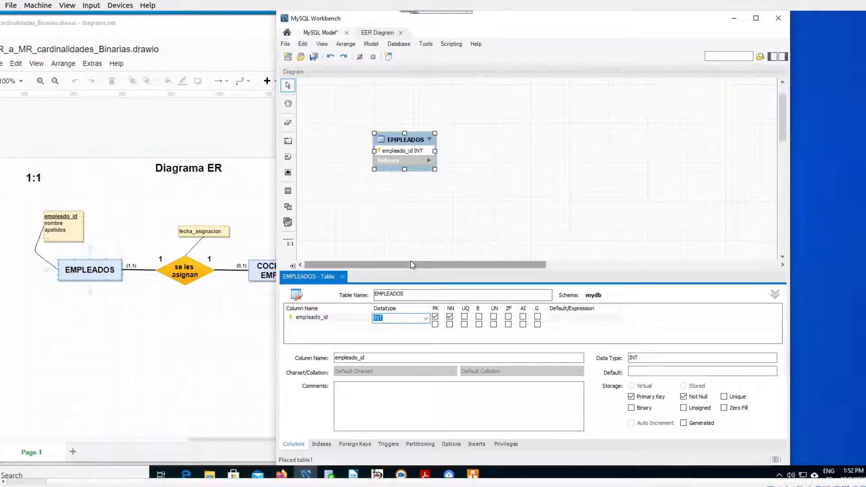
- Add a second column named nombre with data type VARCHAR(45) to the EMPLEADOS table
click(327, 325)
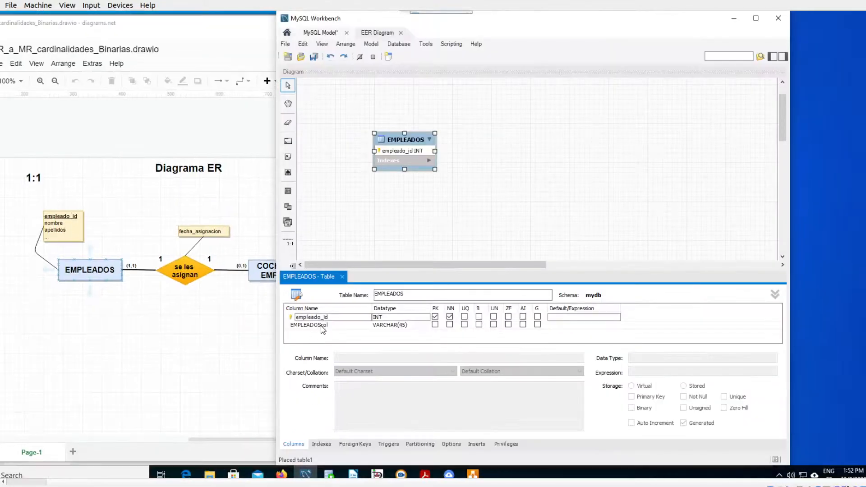
double_click(323, 325)
text(nombre)
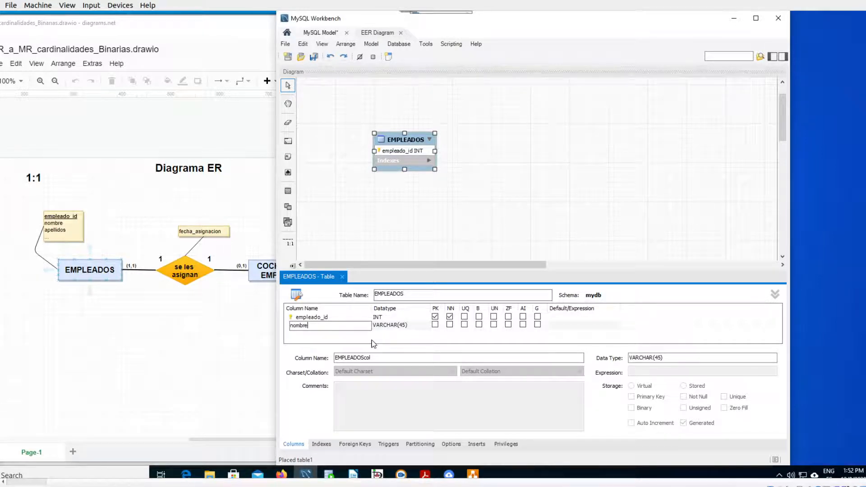
key(Tab)
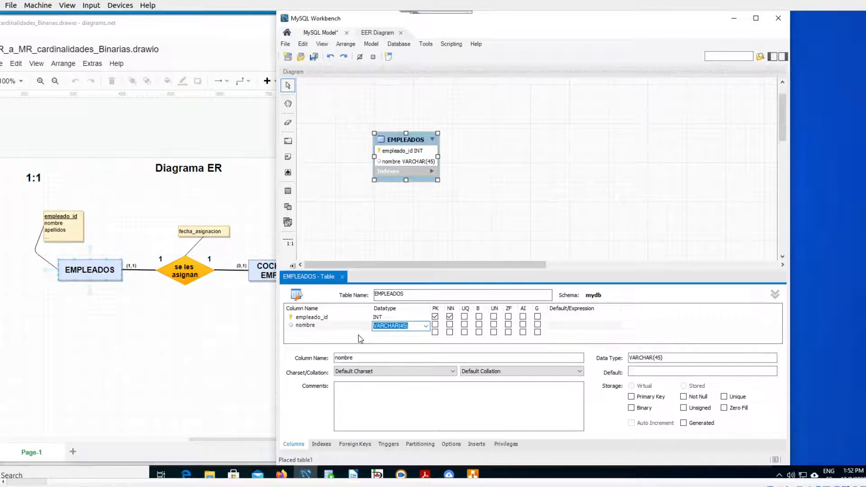
- Add a third column named apellidos with data type VARCHAR(45) to the EMPLEADOS table and deselect the table in the diagram
click(315, 333)
click(314, 332)
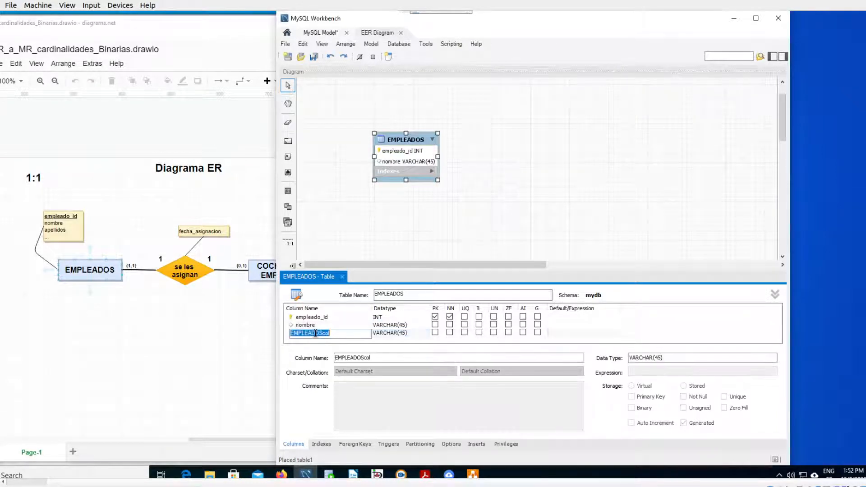
text(apellidos)
key(Tab)
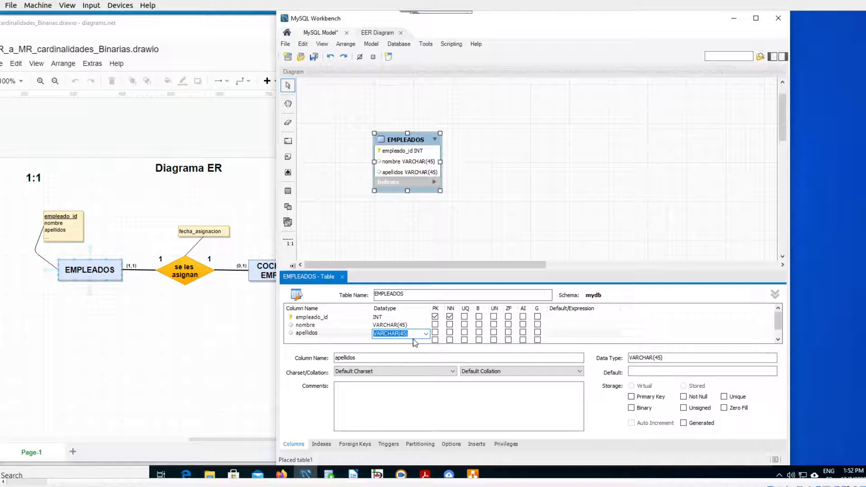
click(439, 250)
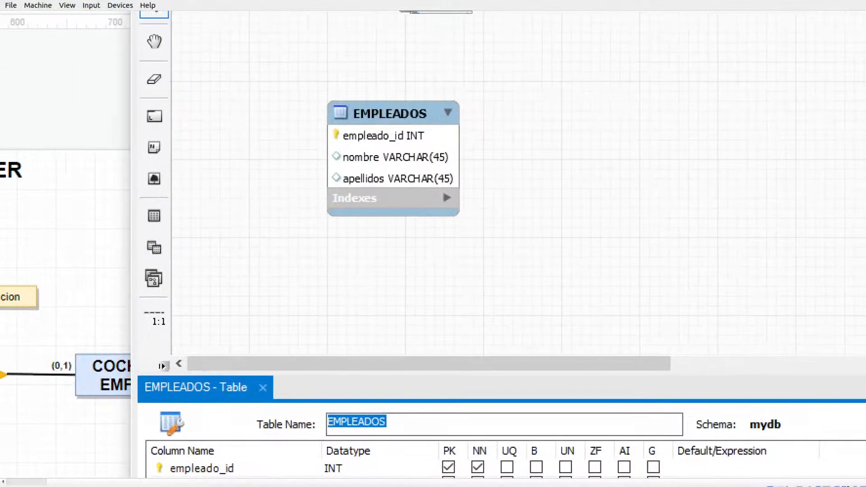
- Set the apellidos column of the EMPLEADOS table to Not Null and compare the symbols beside the table's columns
drag(287, 138, 322, 141)
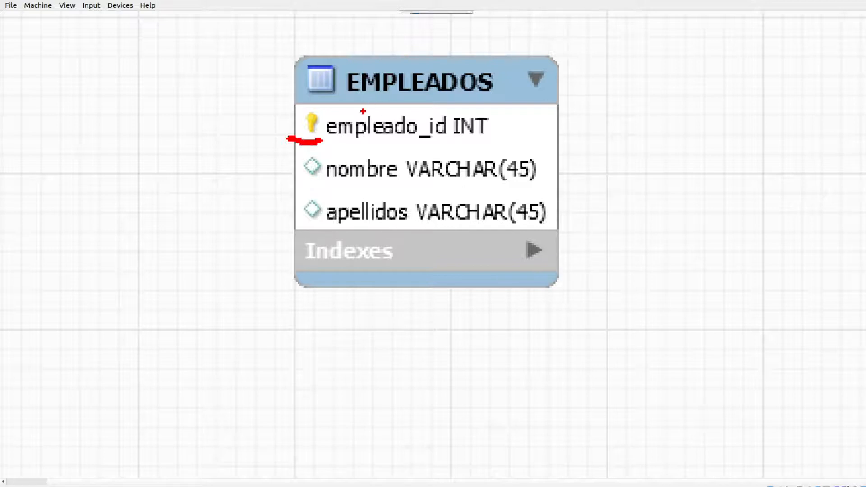
drag(303, 178, 335, 187)
drag(297, 228, 325, 231)
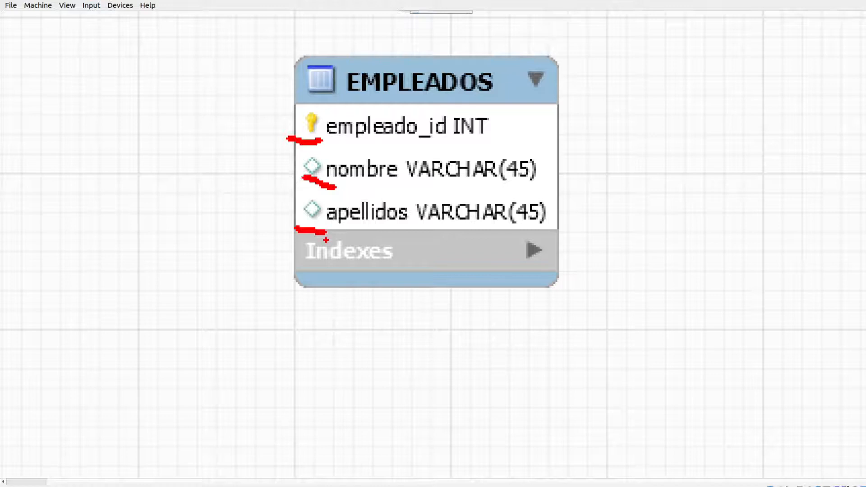
key(Escape)
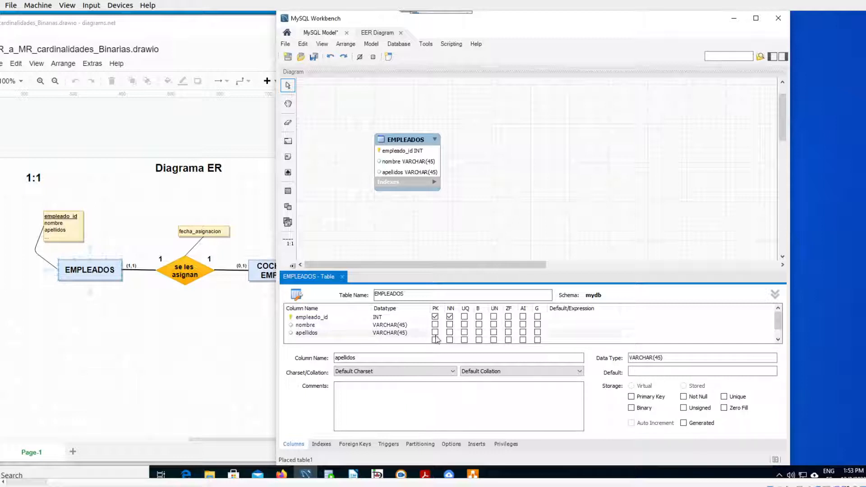
click(449, 332)
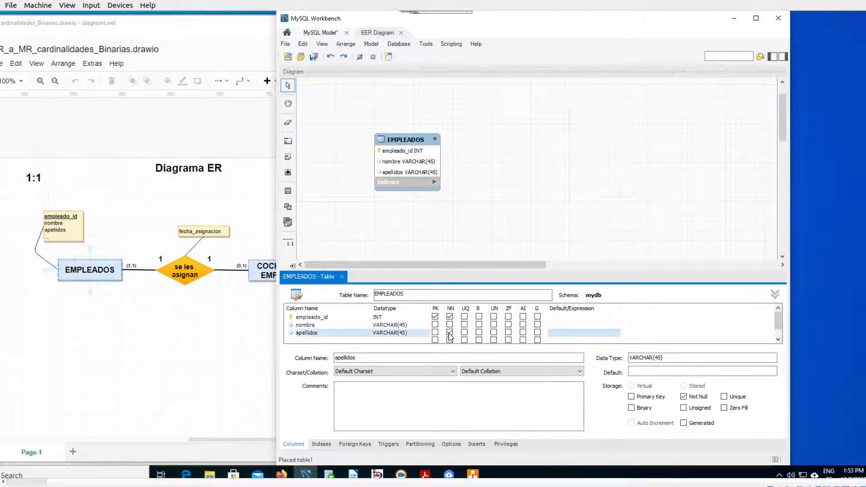
key(ctrl+1)
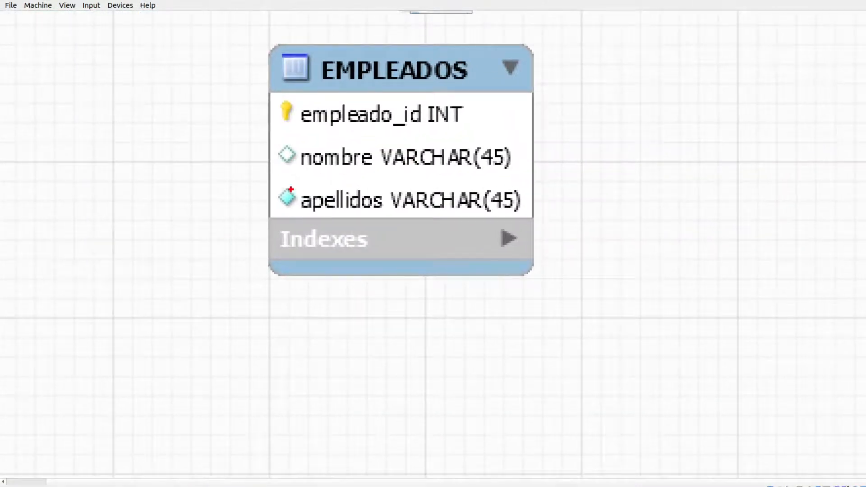
mouse_move(286, 187)
mouse_down()
mouse_move(263, 190)
mouse_move(288, 232)
mouse_move(299, 172)
mouse_up()
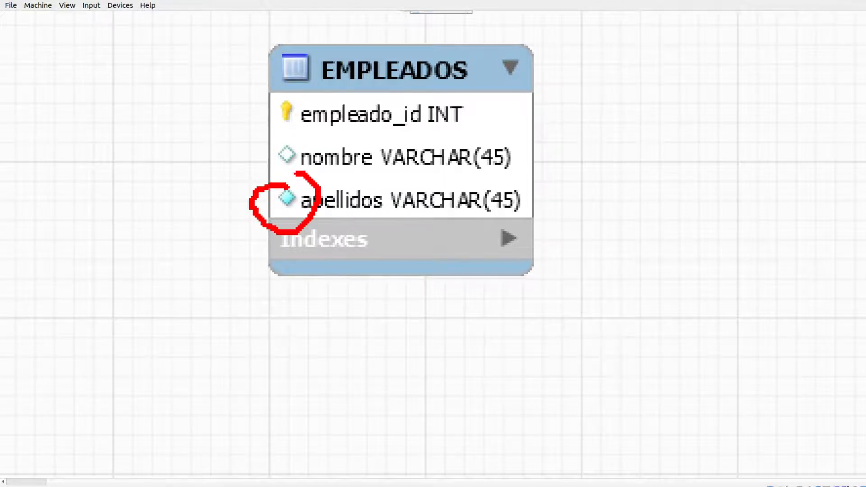
drag(273, 170, 298, 172)
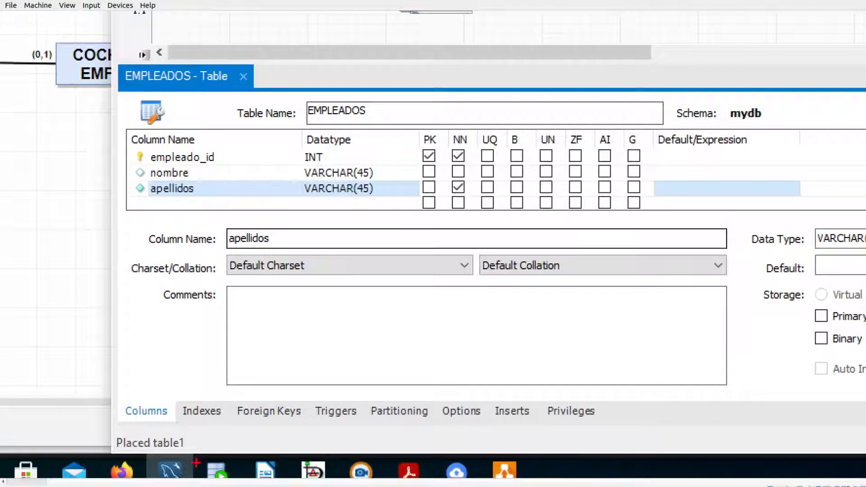
- Examine the sections available for the EMPLEADOS table, from Columns, Indexes and Foreign Keys through Inserts and Privileges
mouse_move(119, 416)
mouse_down()
mouse_move(152, 425)
mouse_move(206, 375)
mouse_move(261, 273)
mouse_up()
mouse_move(107, 408)
mouse_down()
mouse_move(113, 223)
mouse_move(163, 95)
mouse_move(328, 98)
mouse_up()
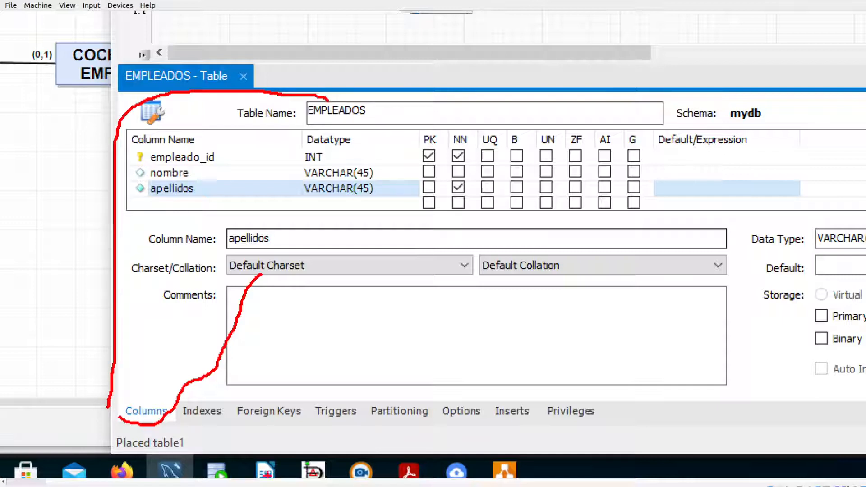
drag(177, 424, 483, 427)
drag(512, 427, 536, 427)
drag(562, 425, 589, 418)
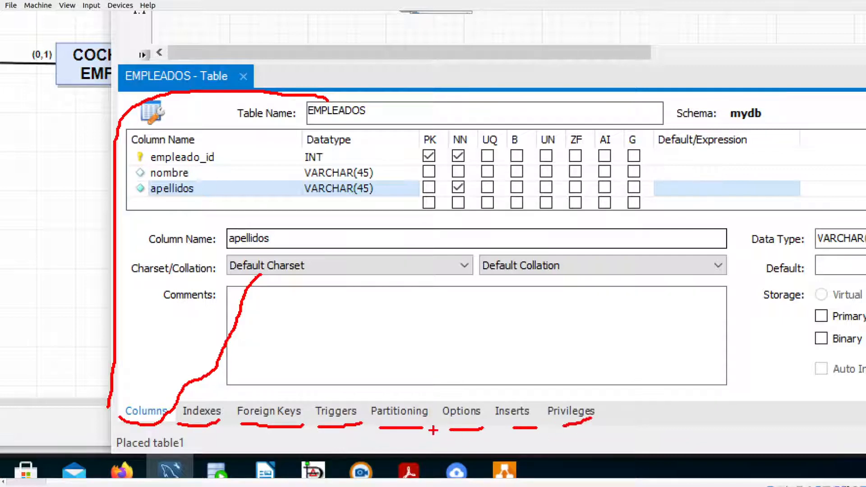
mouse_move(540, 395)
mouse_down()
mouse_move(519, 379)
mouse_move(512, 414)
mouse_up()
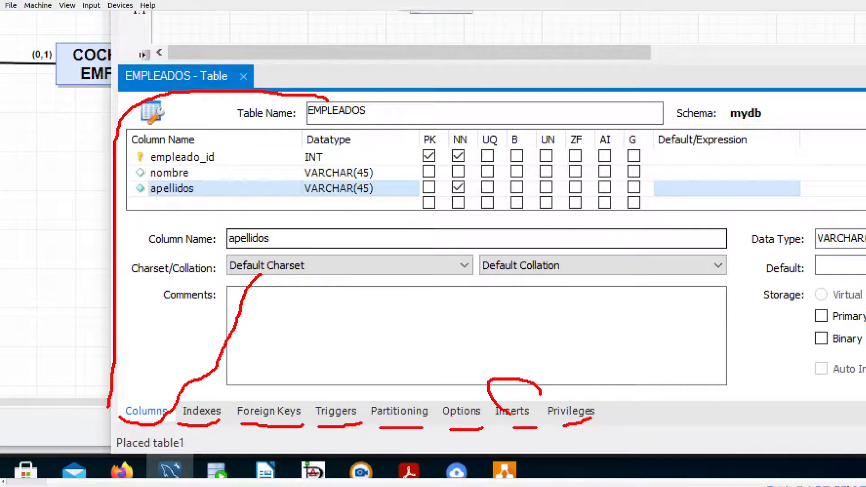
key(Escape)
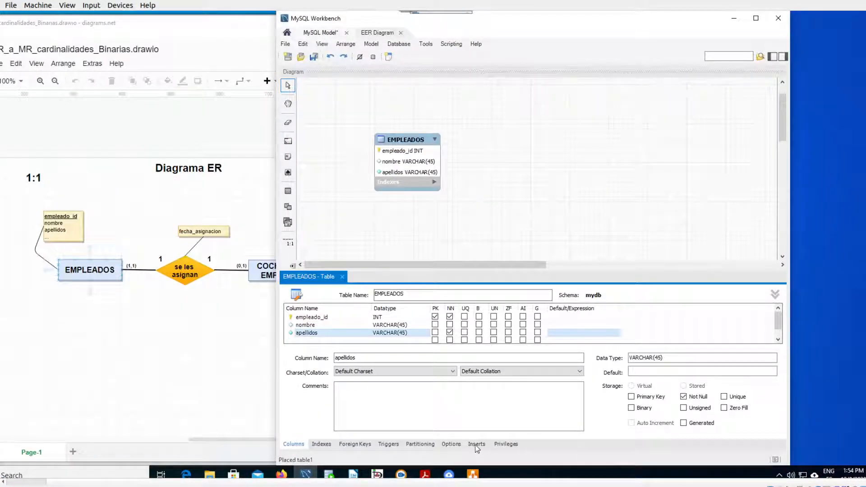
- Close and reopen the EMPLEADOS table editor to display its Inserts grid with the table's columns
click(476, 444)
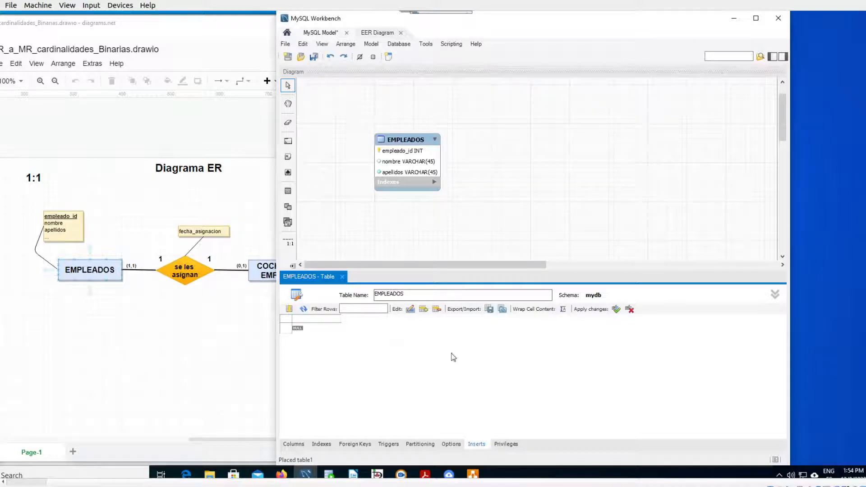
click(507, 221)
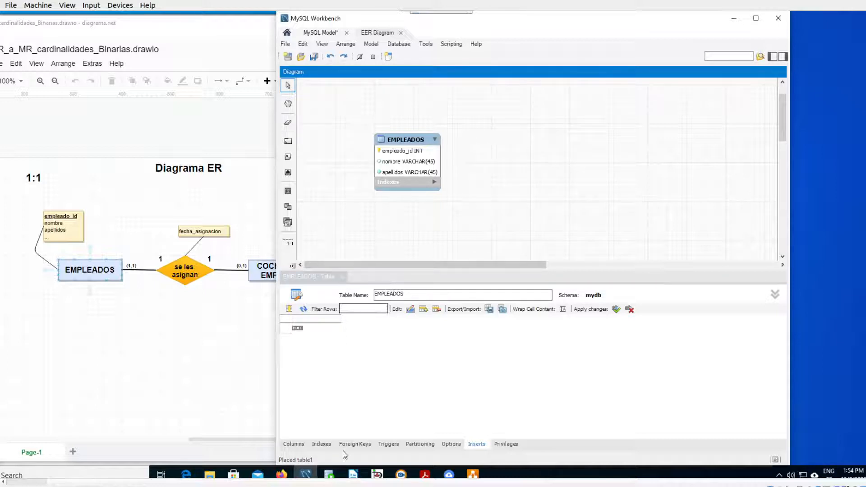
click(342, 279)
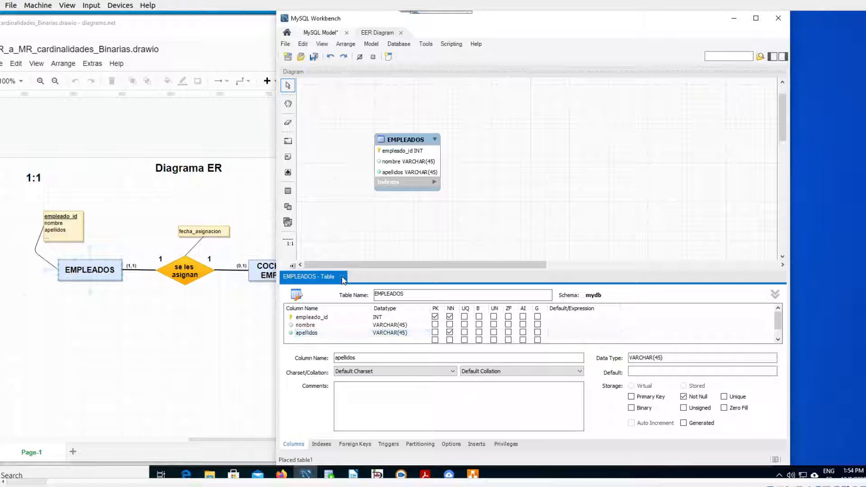
click(342, 277)
click(409, 144)
double_click(409, 143)
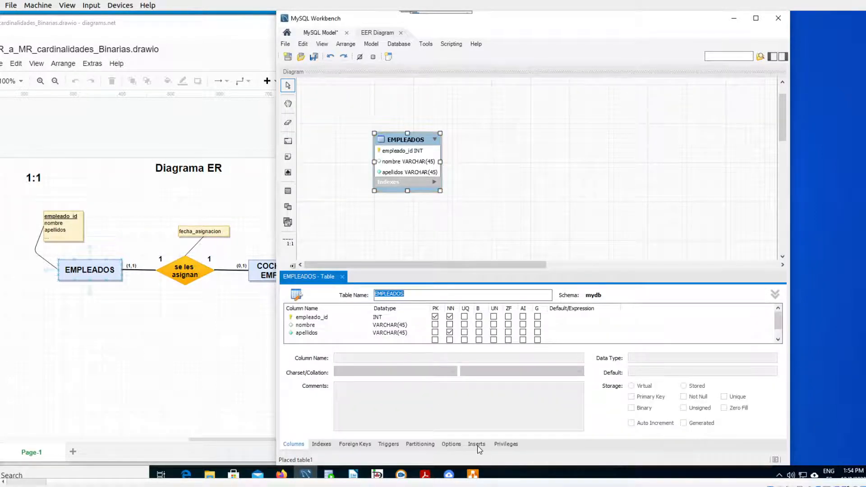
click(476, 444)
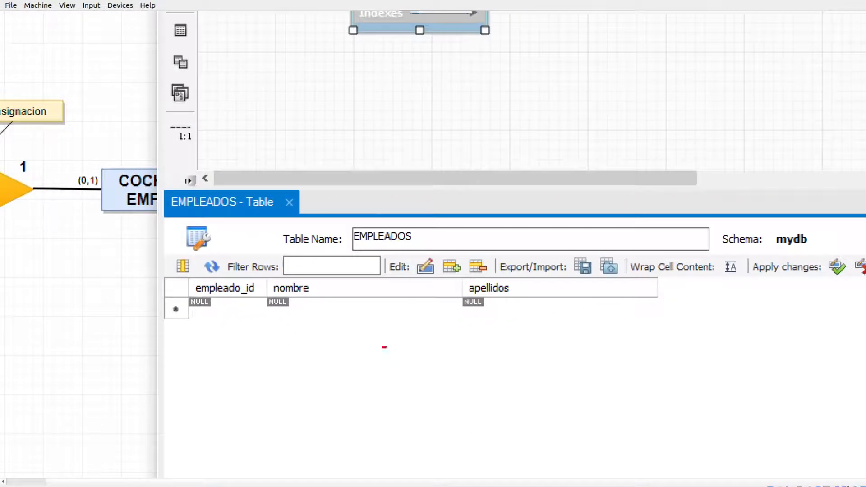
- Examine the empleado_id, nombre and apellidos fields in the blank row of the EMPLEADOS Inserts grid
drag(181, 315, 346, 324)
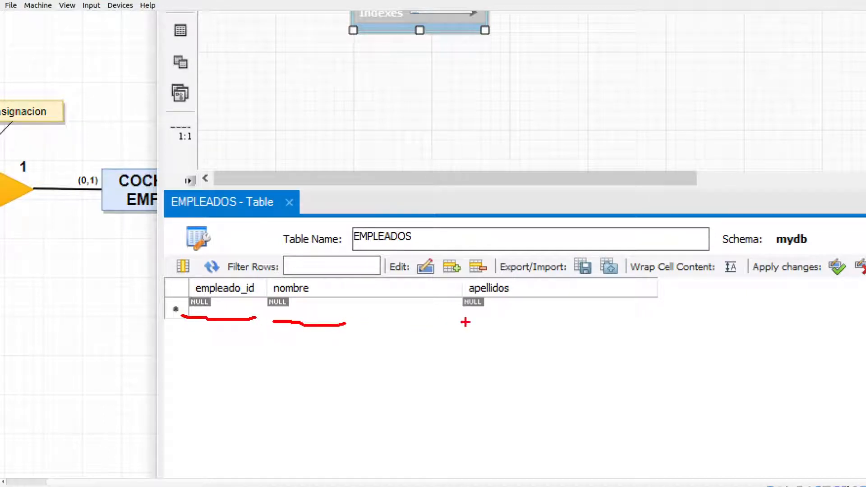
drag(469, 322, 560, 309)
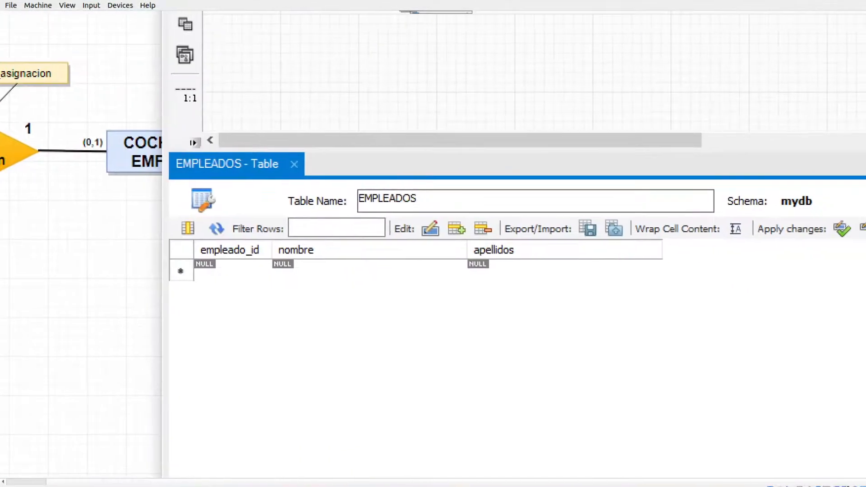
mouse_move(238, 255)
mouse_down()
mouse_move(197, 265)
mouse_move(257, 256)
mouse_move(276, 266)
mouse_move(412, 275)
mouse_move(358, 255)
mouse_up()
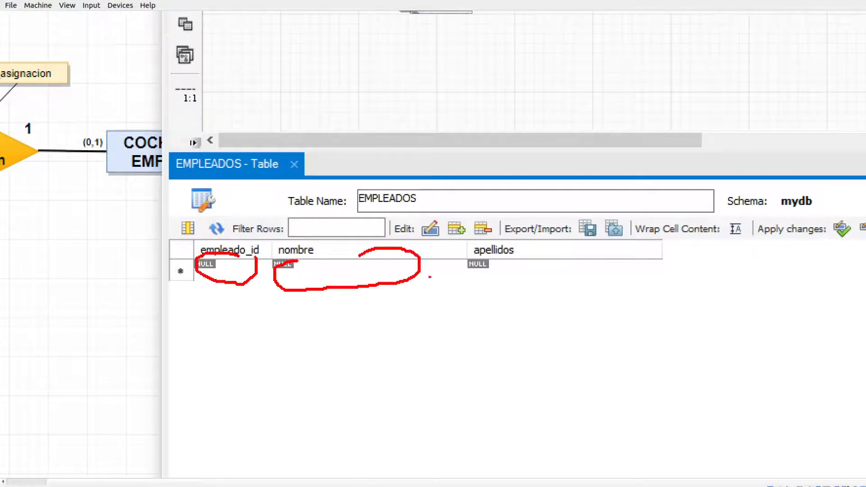
mouse_move(545, 256)
mouse_down()
mouse_move(477, 284)
mouse_move(668, 273)
mouse_move(522, 253)
mouse_up()
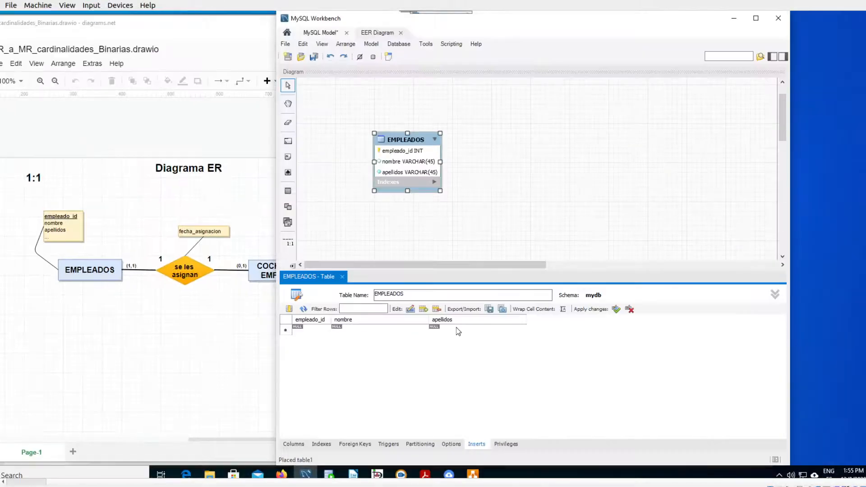
- Return to the EMPLEADOS column definitions, select empleado_id, and close the table editor
click(294, 444)
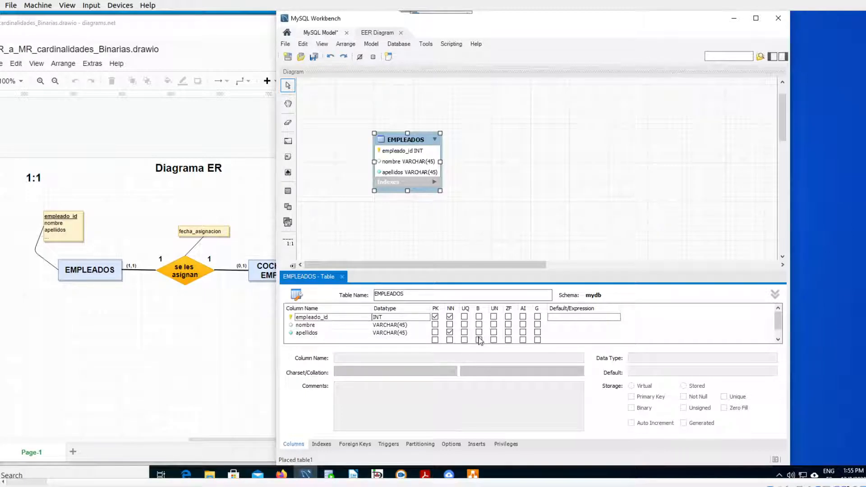
click(417, 317)
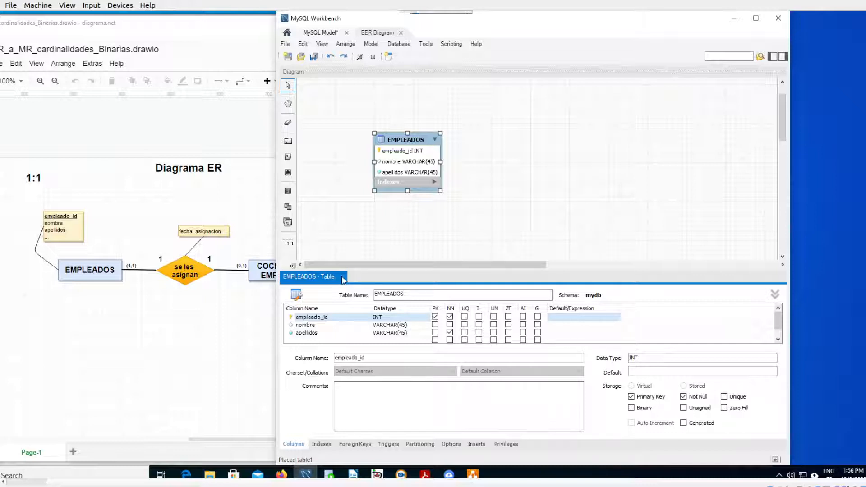
click(342, 276)
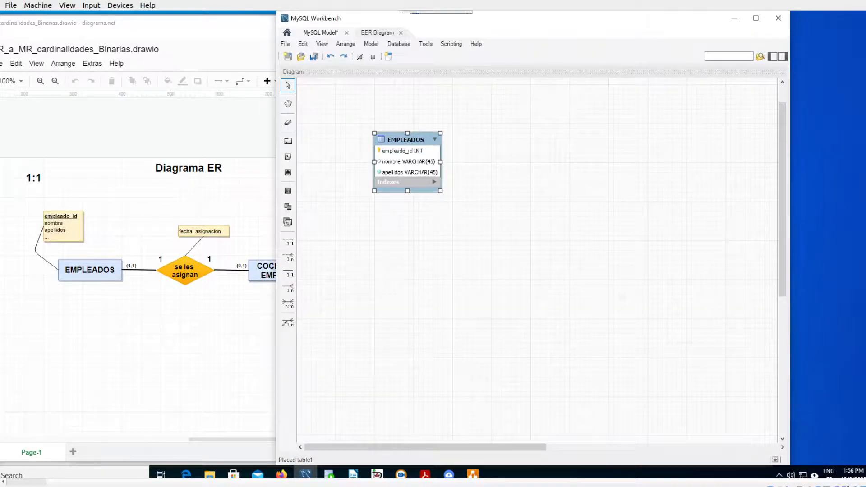
- Examine the 1:1, 1:n and n:m relationship tools available for connecting tables in the EER diagram
key(ctrl+1)
click(283, 189)
mouse_move(285, 170)
mouse_down()
mouse_move(237, 174)
mouse_move(220, 299)
mouse_move(257, 399)
mouse_move(320, 303)
mouse_move(297, 171)
mouse_up()
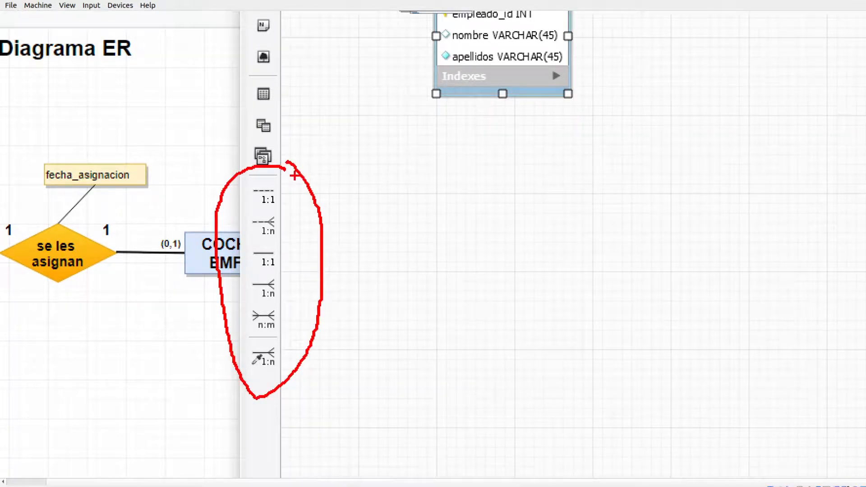
key(Escape)
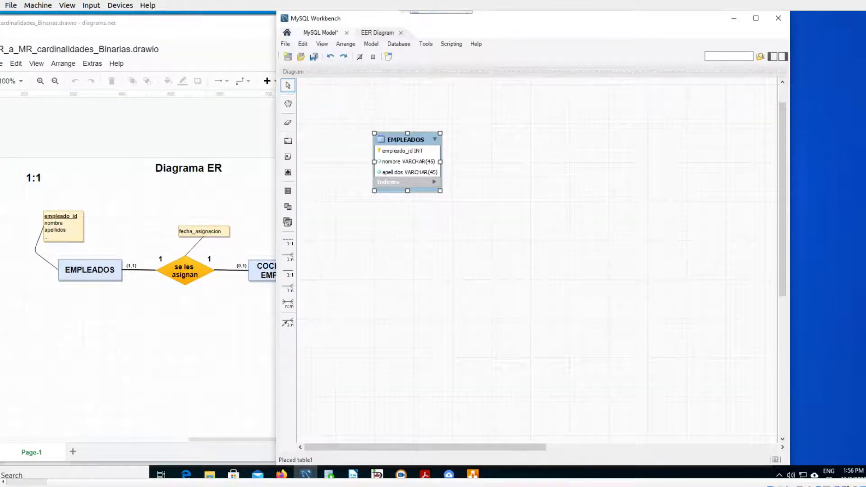
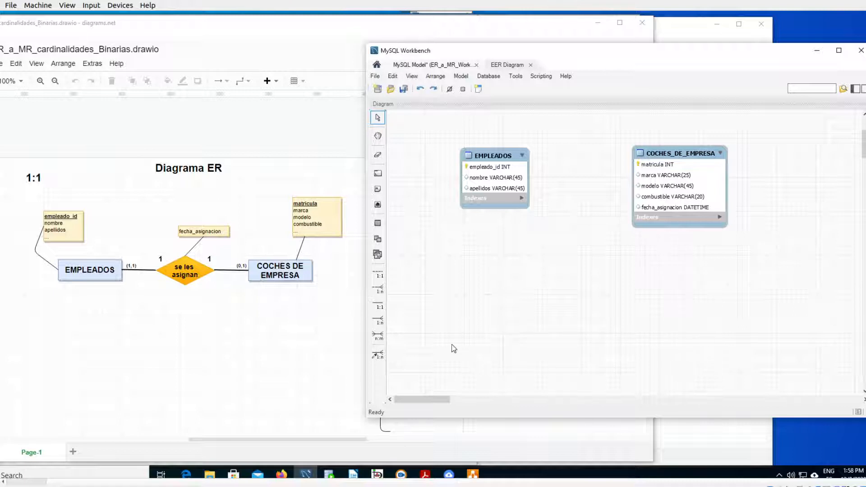
- Create a 1:1 non-identifying relationship with EMPLEADOS receiving the foreign key and COCHES_DE_EMPRESA as the referenced table
click(378, 291)
click(361, 269)
mouse_move(366, 269)
mouse_down()
mouse_move(349, 289)
mouse_move(392, 272)
mouse_up()
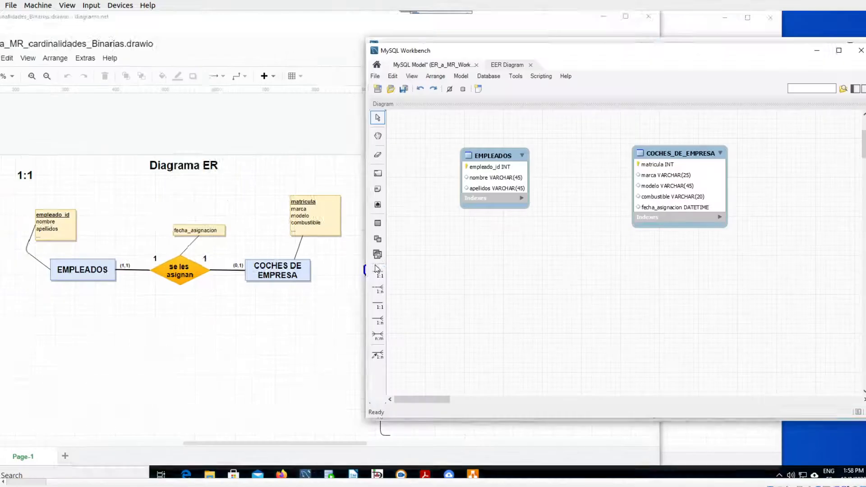
click(379, 352)
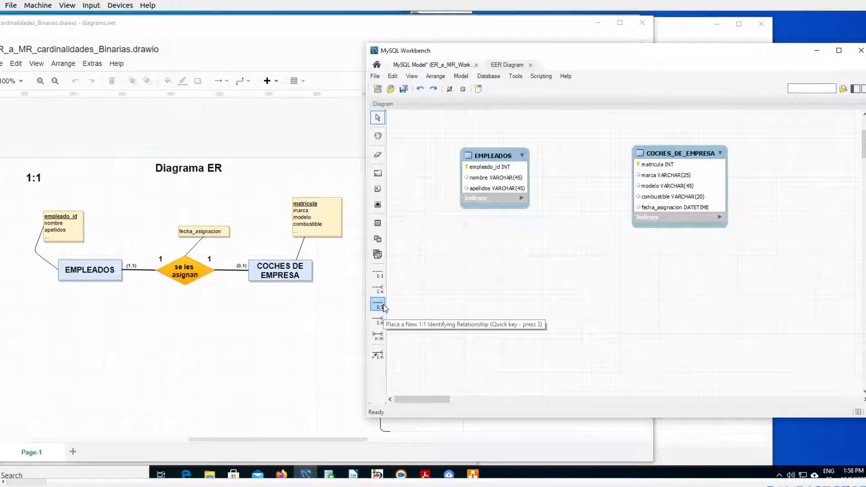
click(378, 274)
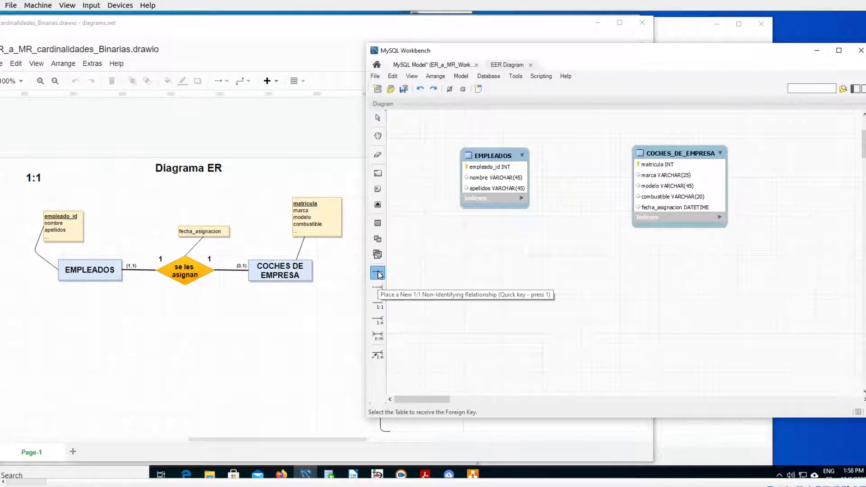
click(501, 170)
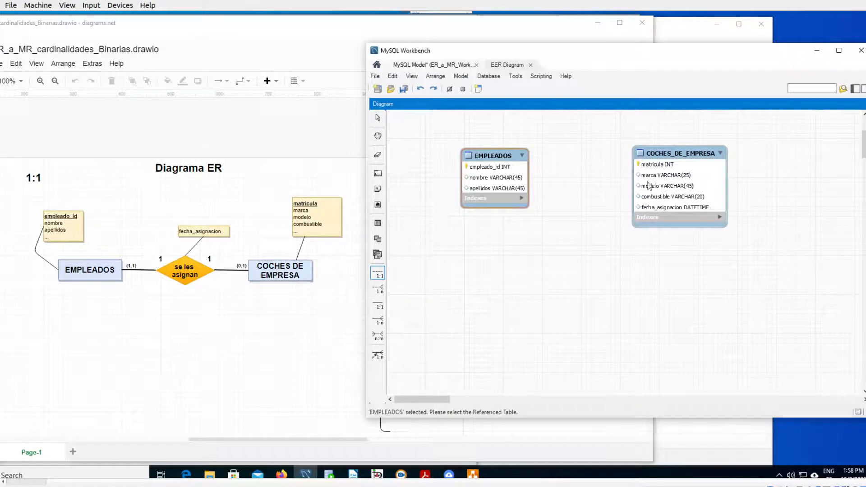
click(674, 185)
click(674, 185)
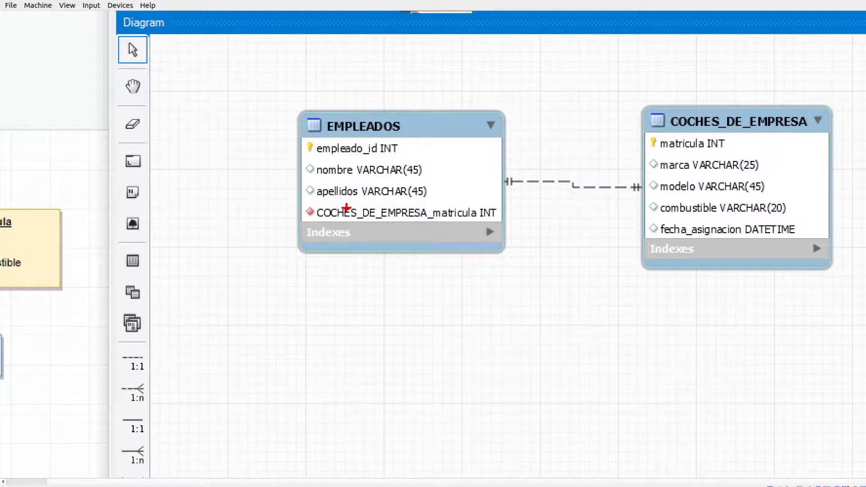
- Compare the new foreign key column in EMPLEADOS with the matricula key and with the OPCION 2 foreign key in the diagrams.net model
drag(338, 224, 477, 223)
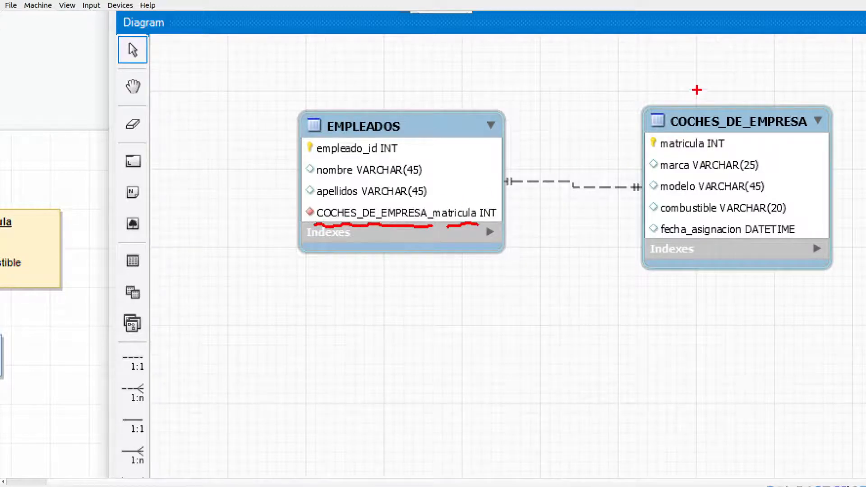
mouse_move(675, 131)
mouse_down()
mouse_move(807, 132)
mouse_move(702, 96)
mouse_move(672, 131)
mouse_move(734, 147)
mouse_up()
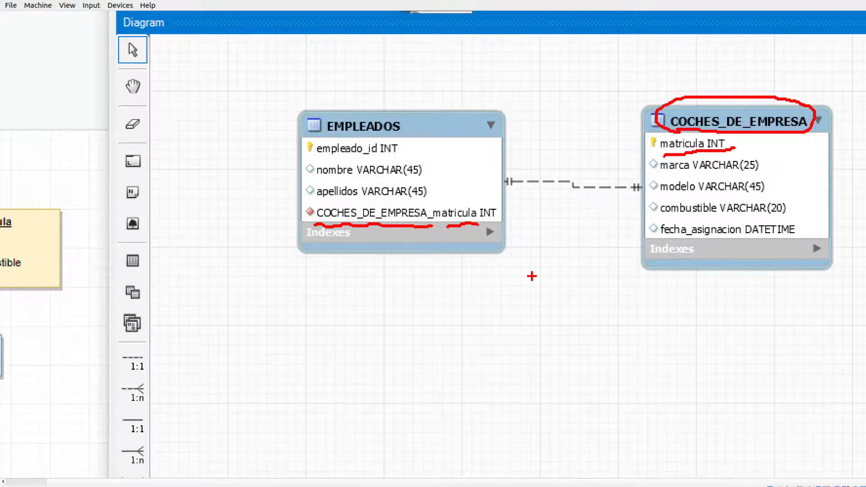
key(Escape)
click(291, 327)
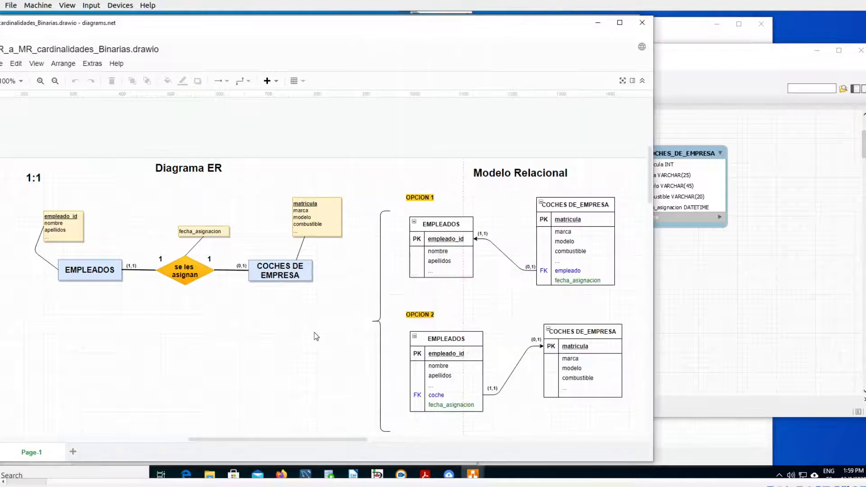
key(ctrl+1)
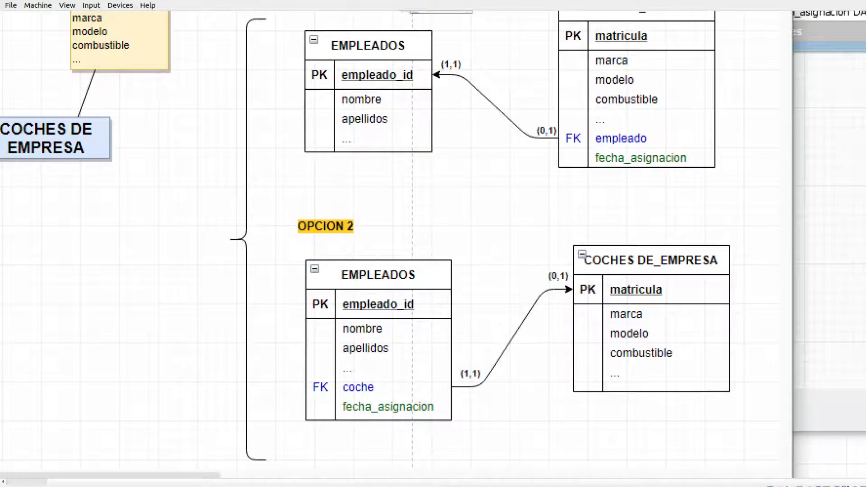
drag(343, 394, 387, 397)
key(Escape)
click(678, 288)
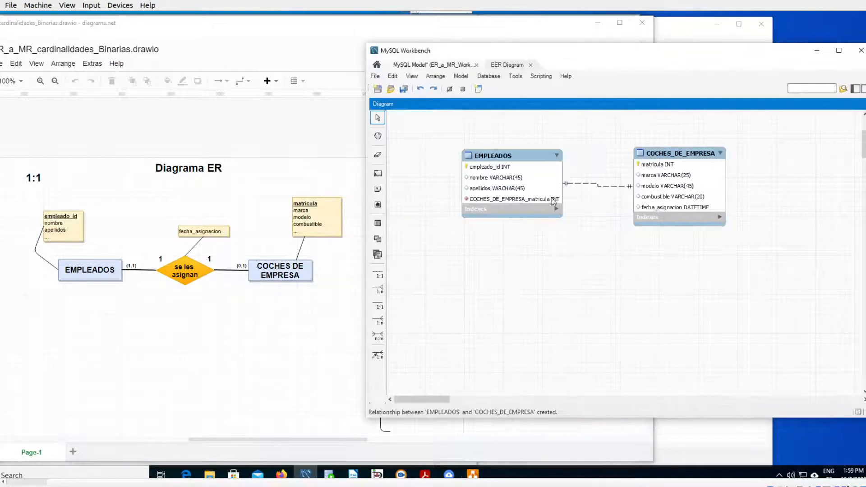
- Rename the foreign key column of the EMPLEADOS table to coche and close the table editor
double_click(526, 158)
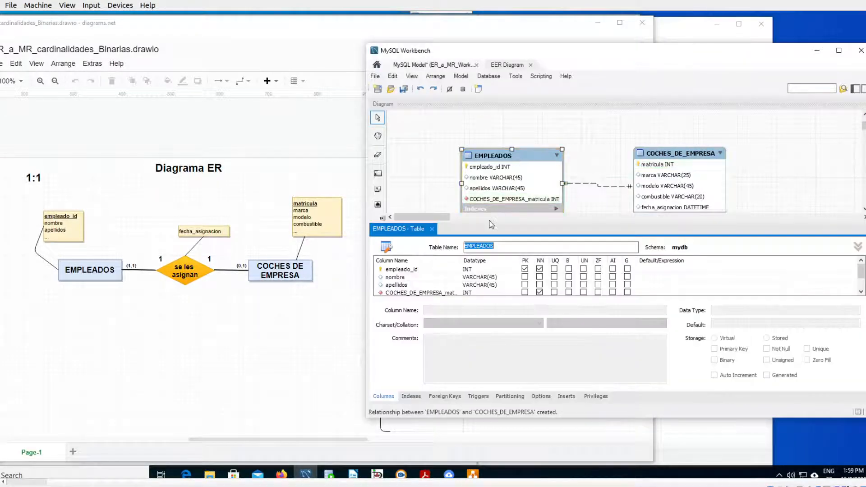
scroll(452, 286, down, 1)
click(427, 277)
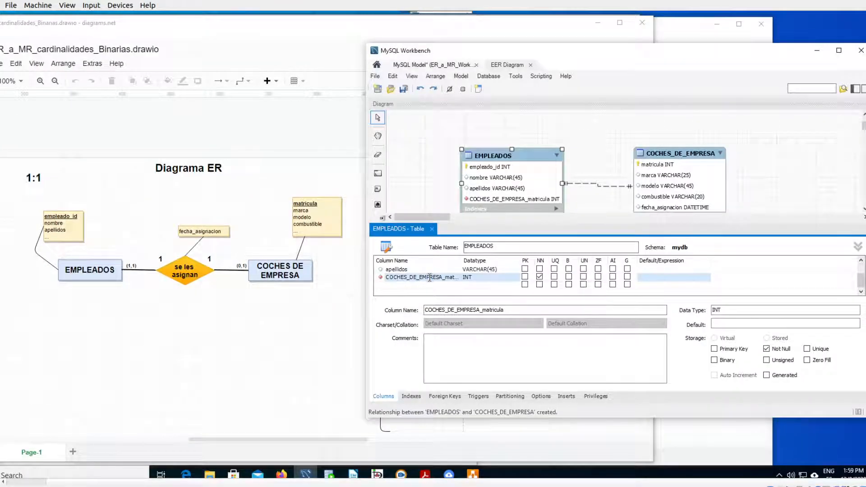
click(429, 278)
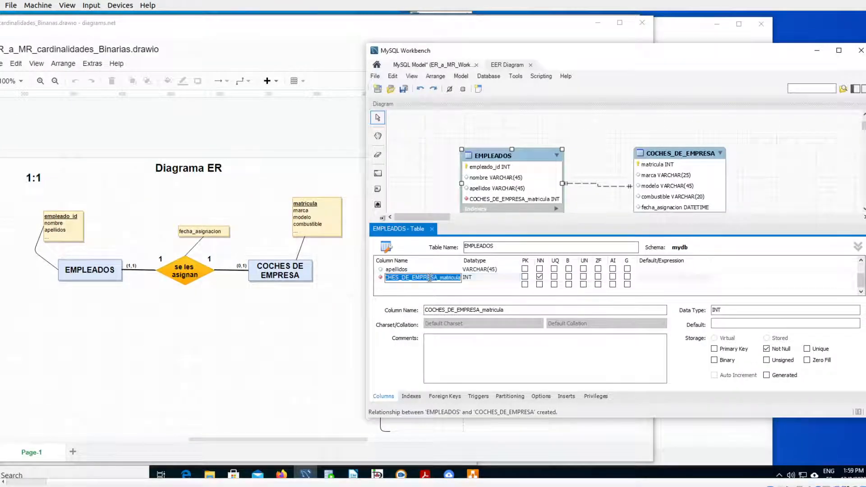
text(coche)
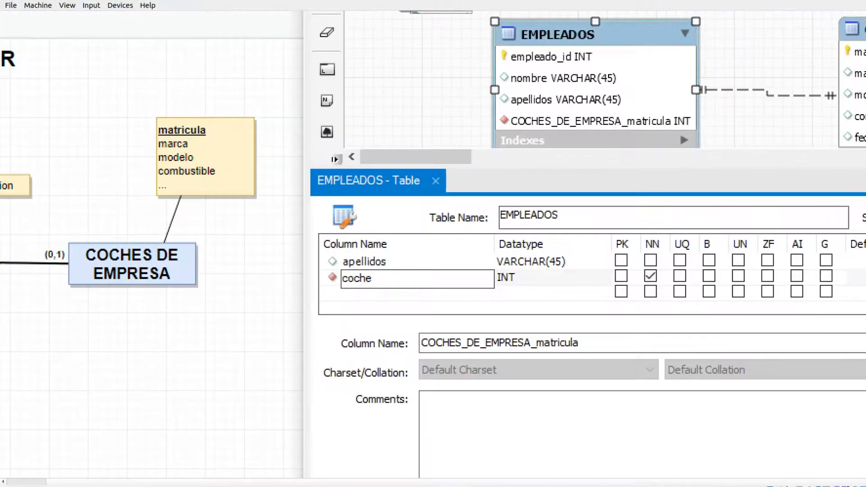
mouse_move(475, 266)
mouse_down()
mouse_move(467, 273)
mouse_move(519, 274)
mouse_move(517, 259)
mouse_move(509, 261)
mouse_move(728, 70)
mouse_move(817, 30)
mouse_move(825, 45)
mouse_up()
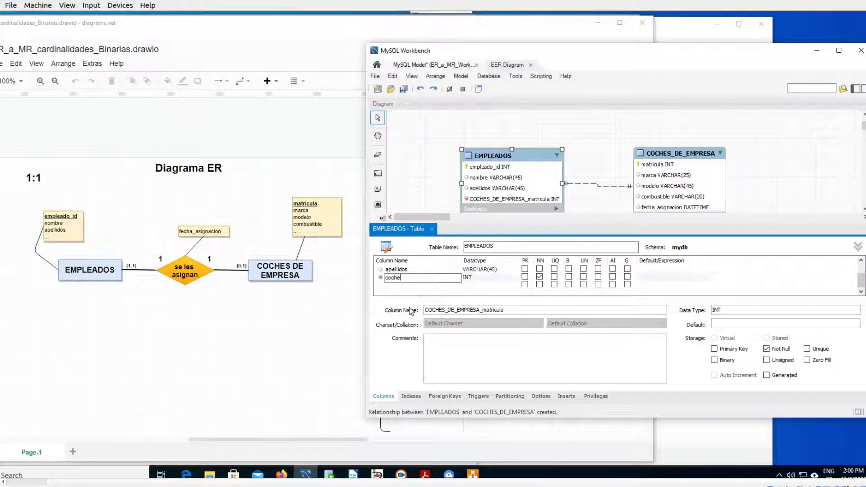
key(Tab)
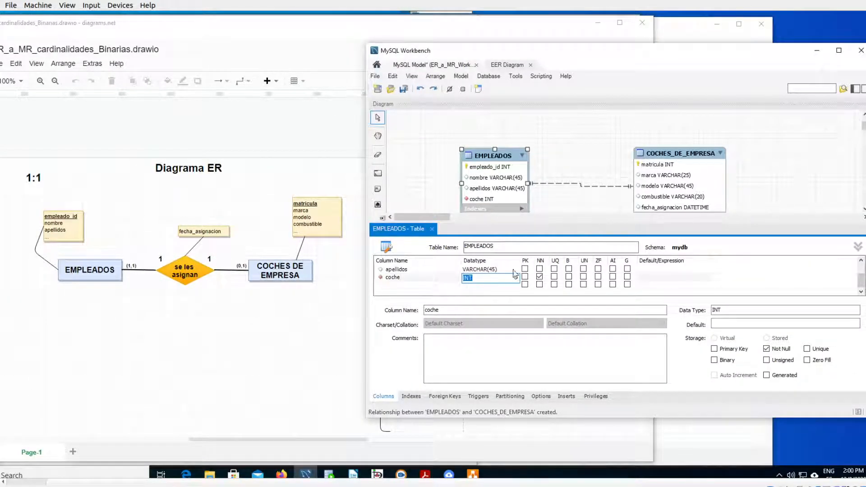
click(432, 229)
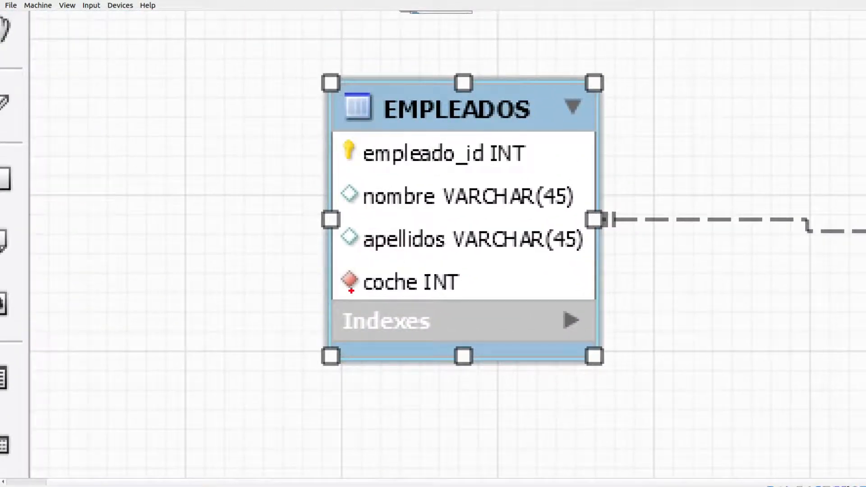
- Compare the coche foreign key and its link to matricula in the EER diagram with the OPCION 2 arrow in diagrams.net
mouse_move(353, 262)
mouse_down()
mouse_move(332, 272)
mouse_move(345, 307)
mouse_move(364, 304)
mouse_up()
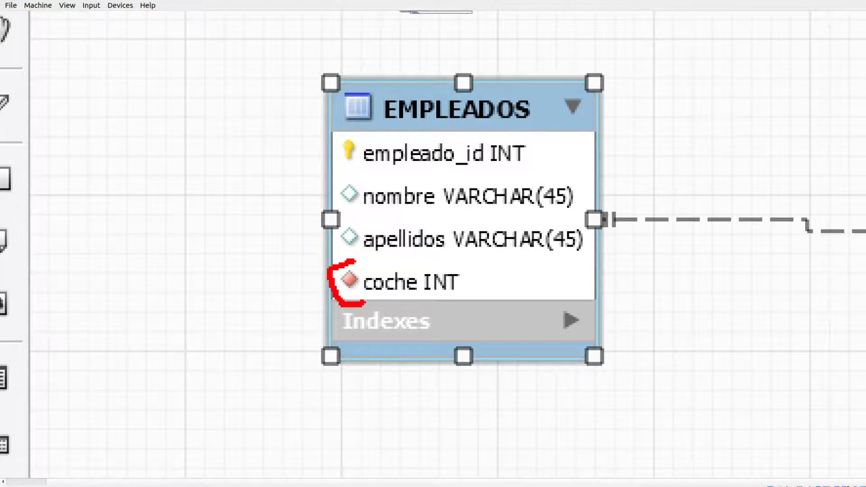
drag(355, 262, 373, 273)
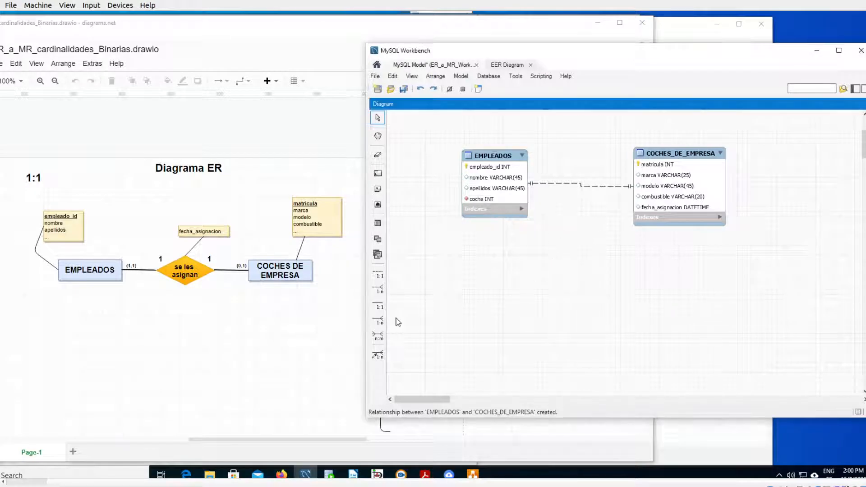
click(308, 356)
key(ctrl+1)
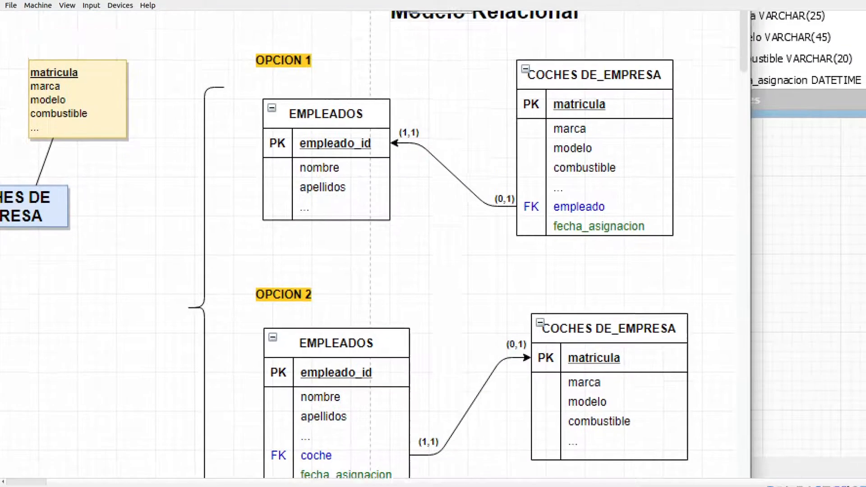
click(555, 376)
drag(418, 413, 367, 412)
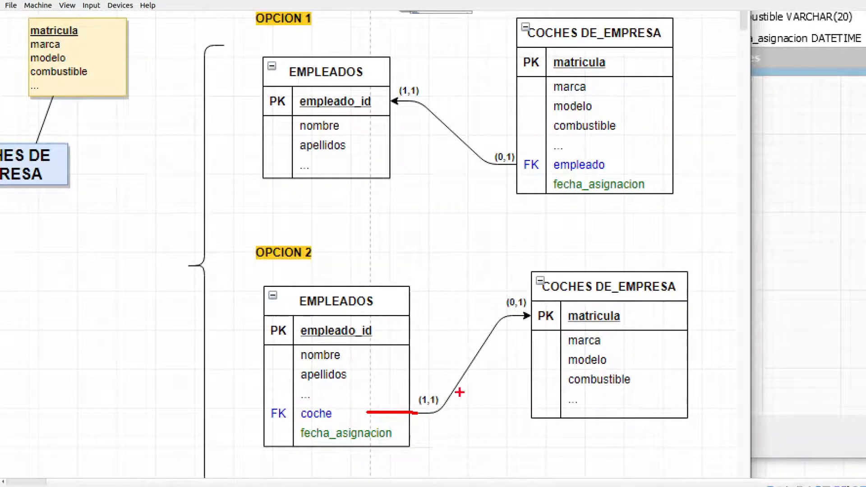
mouse_move(356, 411)
mouse_down()
mouse_move(444, 407)
mouse_move(484, 342)
mouse_move(527, 316)
mouse_up()
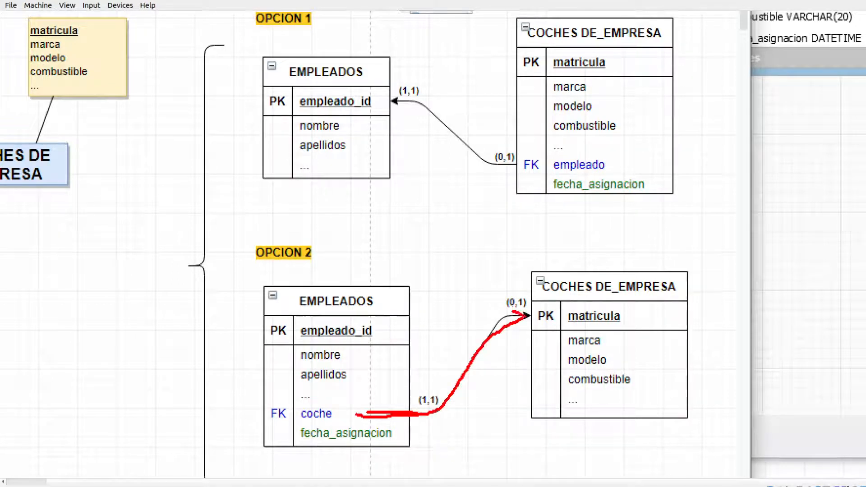
key(Escape)
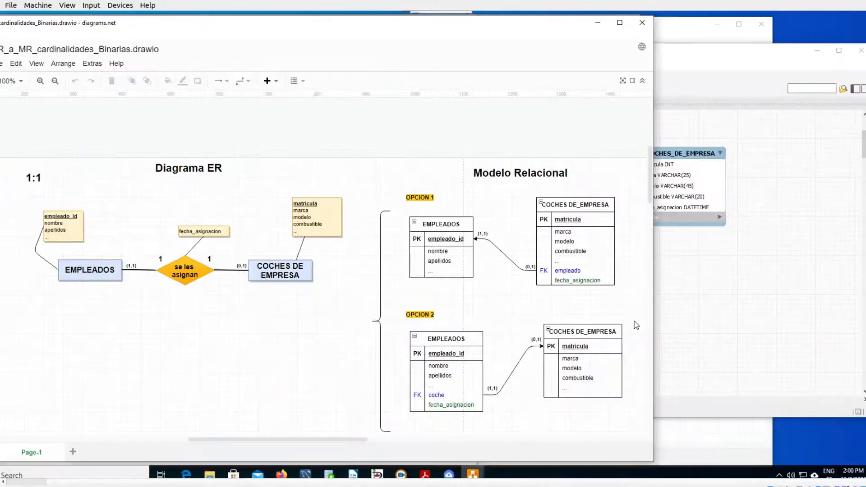
click(667, 316)
key(ctrl+1)
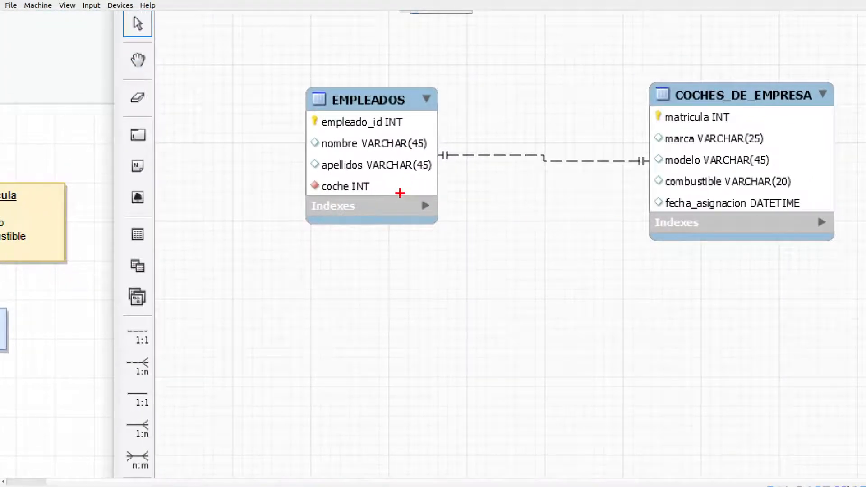
mouse_move(415, 185)
mouse_down()
mouse_move(467, 187)
mouse_move(632, 108)
mouse_move(659, 108)
mouse_move(645, 120)
mouse_up()
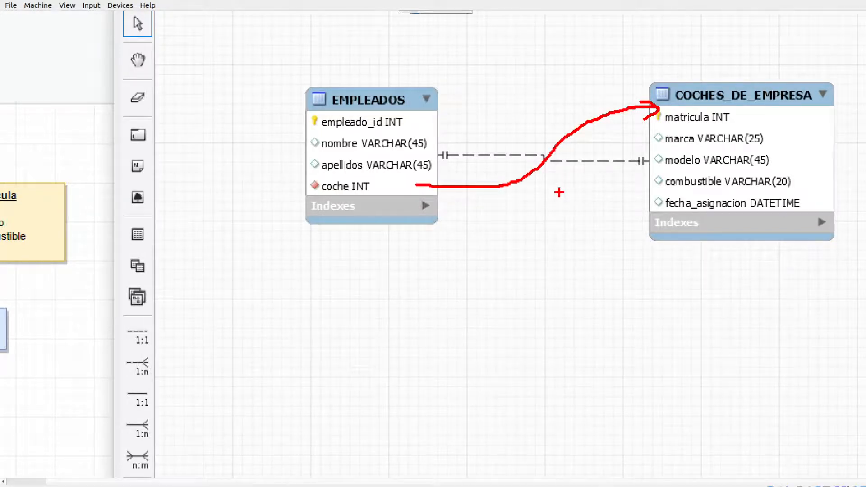
key(Escape)
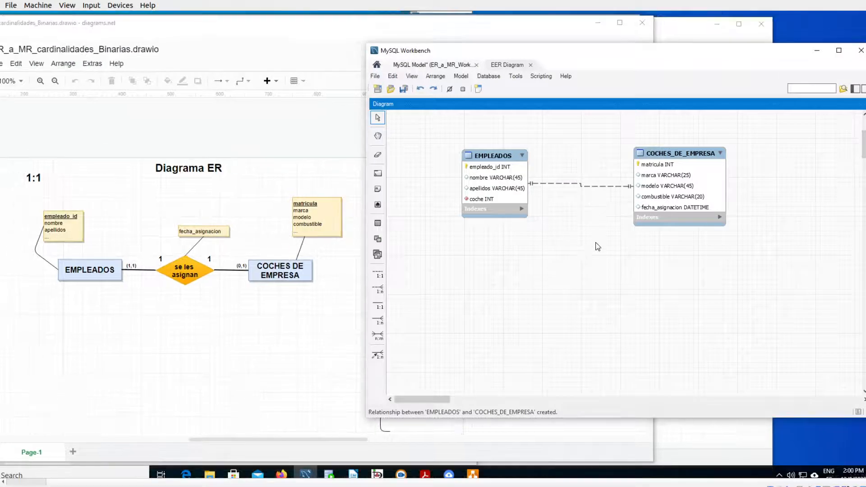
- Move the COCHES_DE_EMPRESA table slightly higher in the diagram and examine which columns its relationship with EMPLEADOS connects
drag(676, 156, 676, 133)
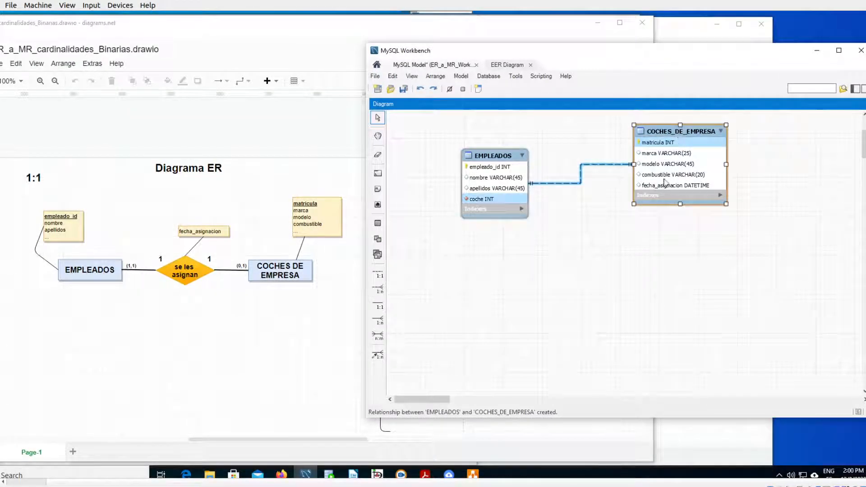
click(602, 311)
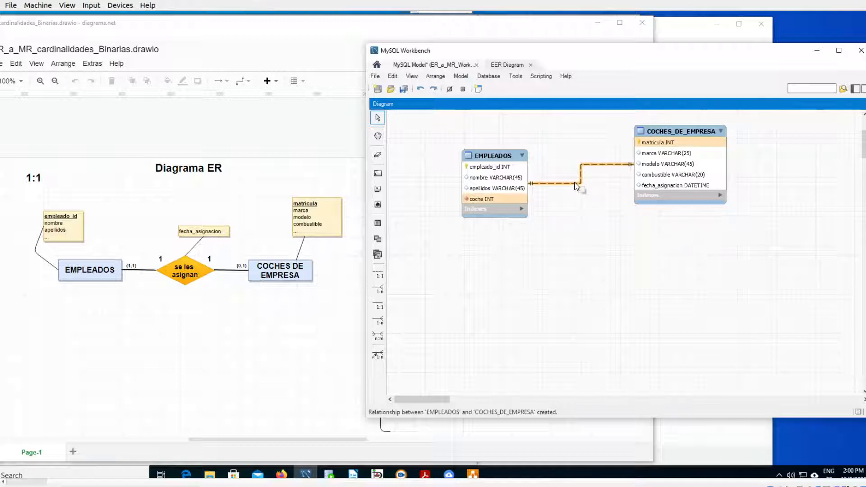
key(ctrl+1)
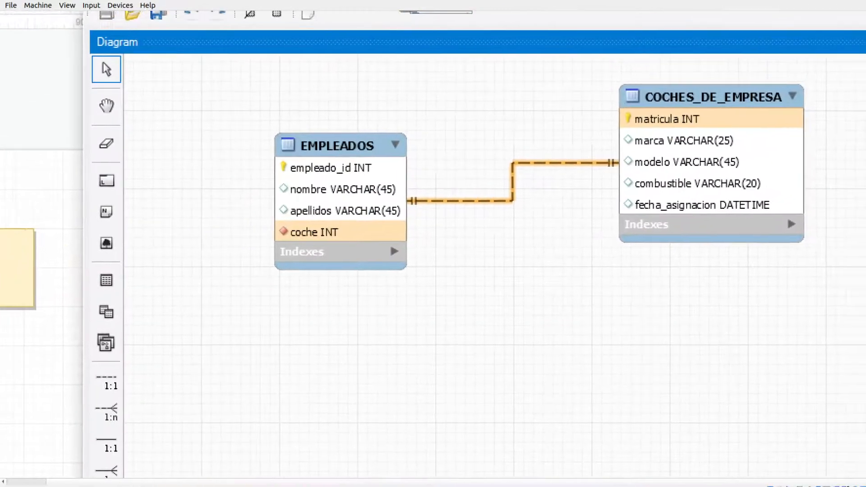
click(660, 165)
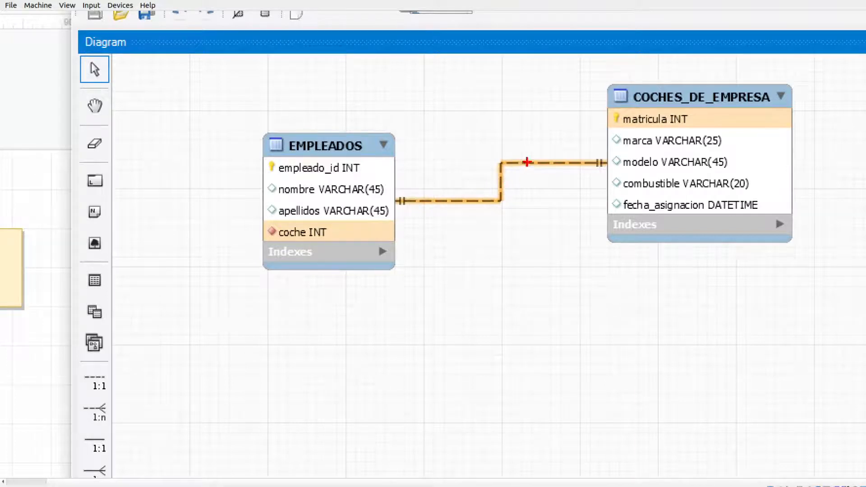
mouse_move(345, 218)
mouse_down()
mouse_move(281, 219)
mouse_move(291, 255)
mouse_move(362, 224)
mouse_move(345, 218)
mouse_up()
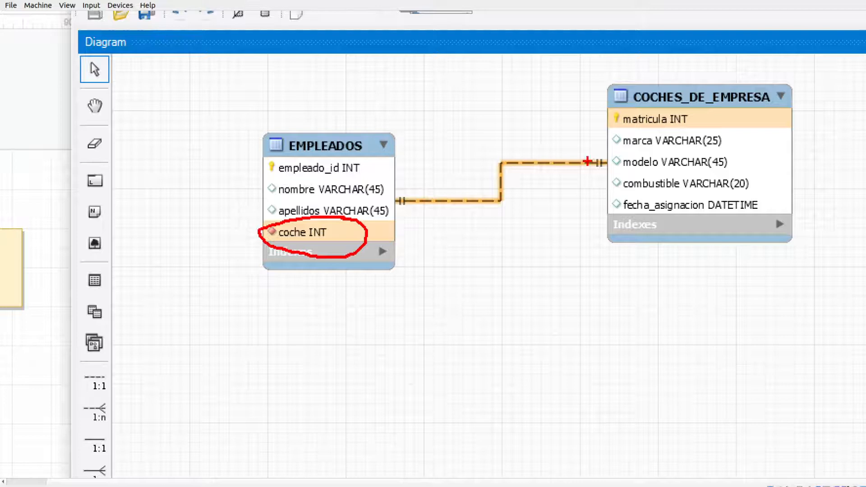
mouse_move(624, 132)
mouse_down()
mouse_move(685, 133)
mouse_move(654, 103)
mouse_move(622, 134)
mouse_up()
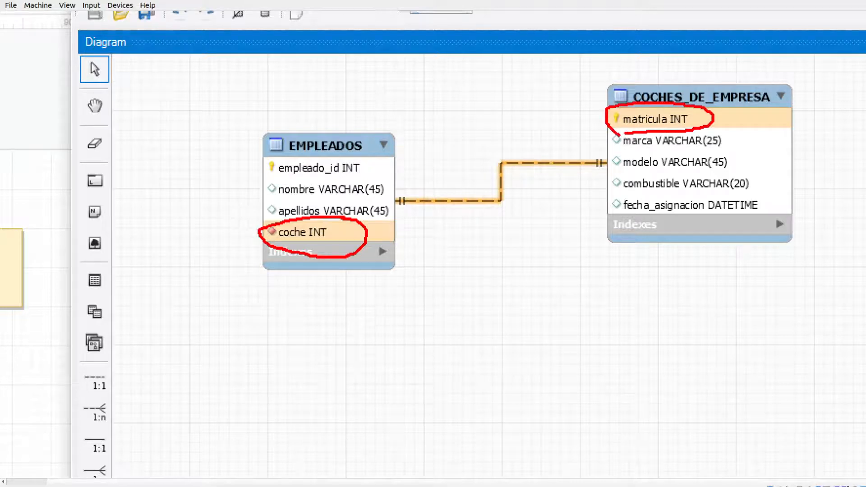
mouse_move(394, 241)
mouse_down()
mouse_move(604, 119)
mouse_move(595, 140)
mouse_up()
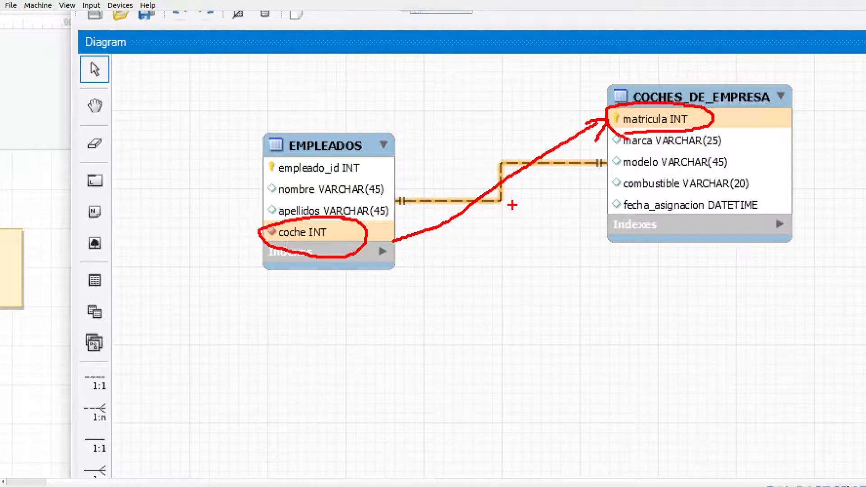
key(Escape)
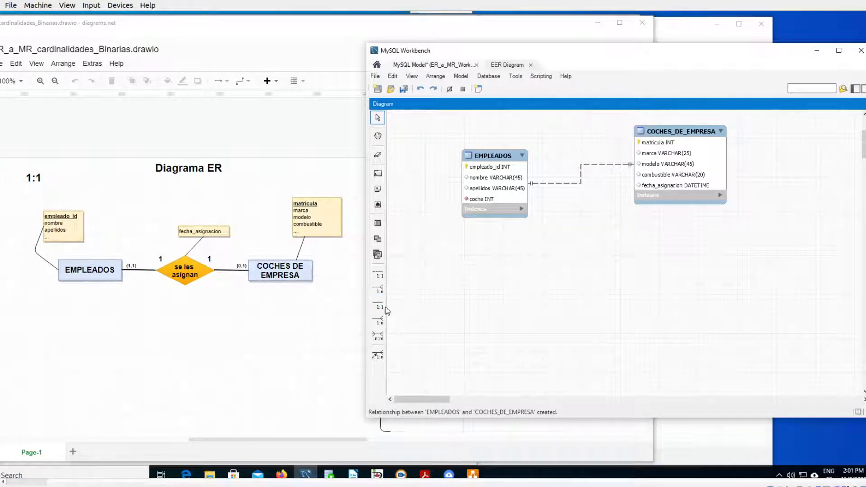
- Compare the OPCION 2 cardinalities in diagrams.net with the symbols at both ends of the relationship in the MySQL Workbench diagram
click(283, 332)
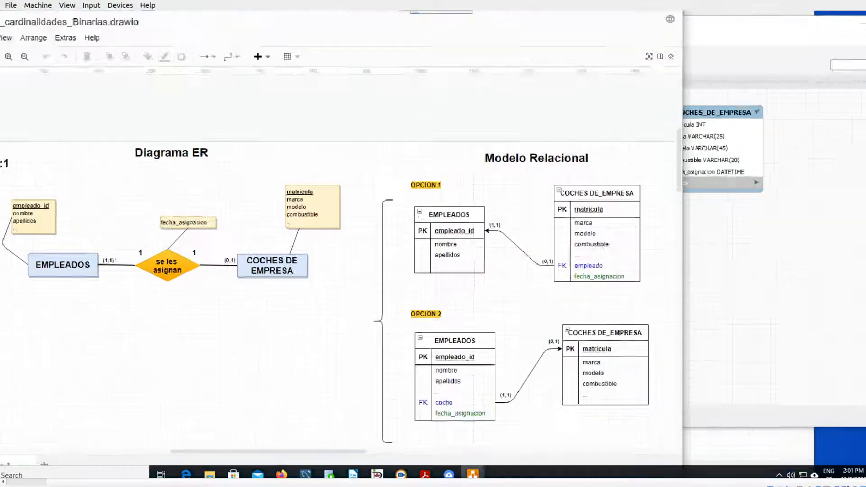
mouse_move(451, 377)
mouse_down()
mouse_move(415, 408)
mouse_move(455, 390)
mouse_move(450, 373)
mouse_up()
mouse_move(533, 280)
mouse_down()
mouse_move(512, 281)
mouse_move(535, 316)
mouse_move(531, 279)
mouse_up()
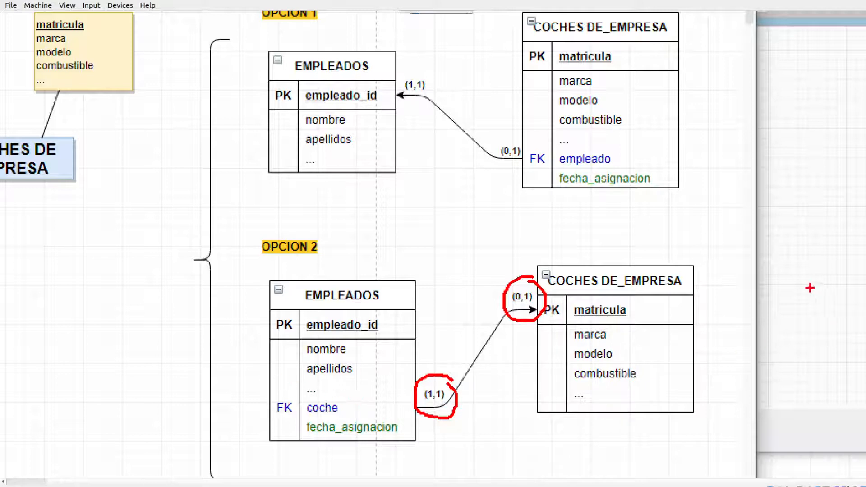
key(Escape)
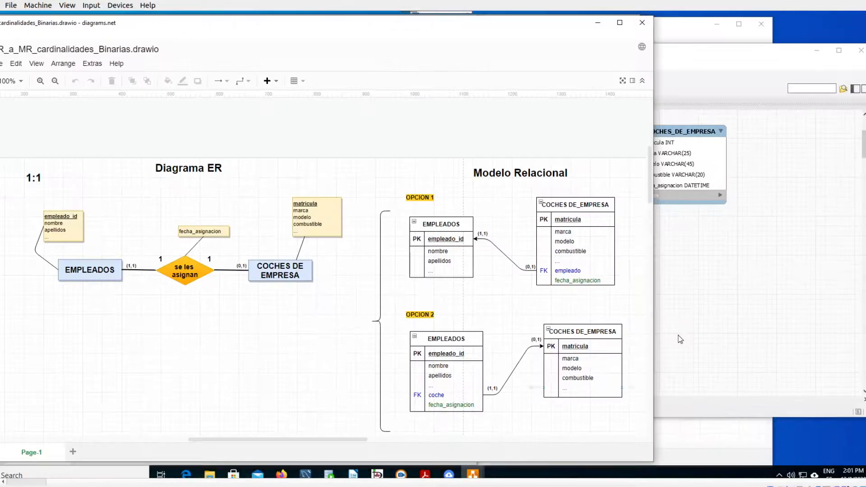
click(688, 314)
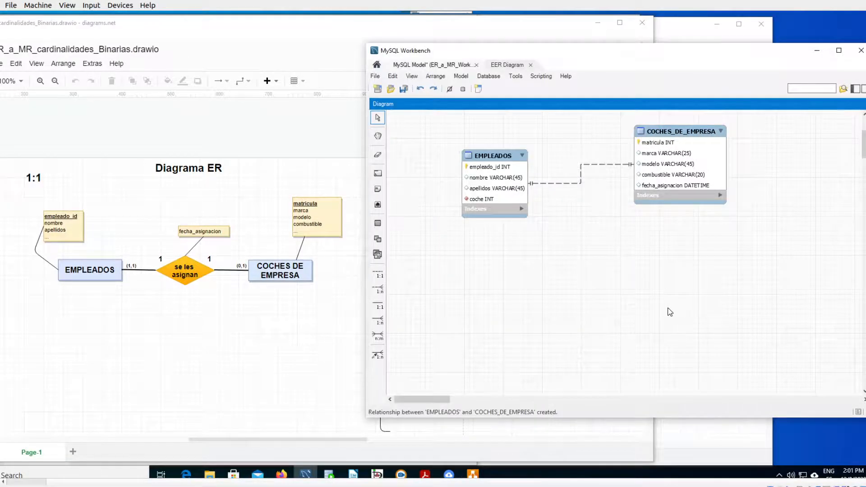
key(ctrl+1)
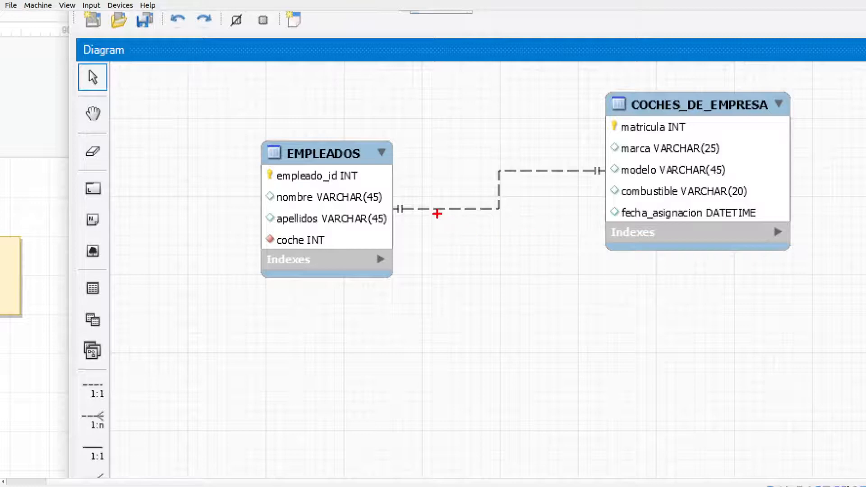
mouse_move(413, 198)
mouse_down()
mouse_move(392, 191)
mouse_move(389, 228)
mouse_move(404, 235)
mouse_up()
mouse_move(596, 149)
mouse_down()
mouse_move(575, 186)
mouse_move(614, 163)
mouse_move(587, 149)
mouse_up()
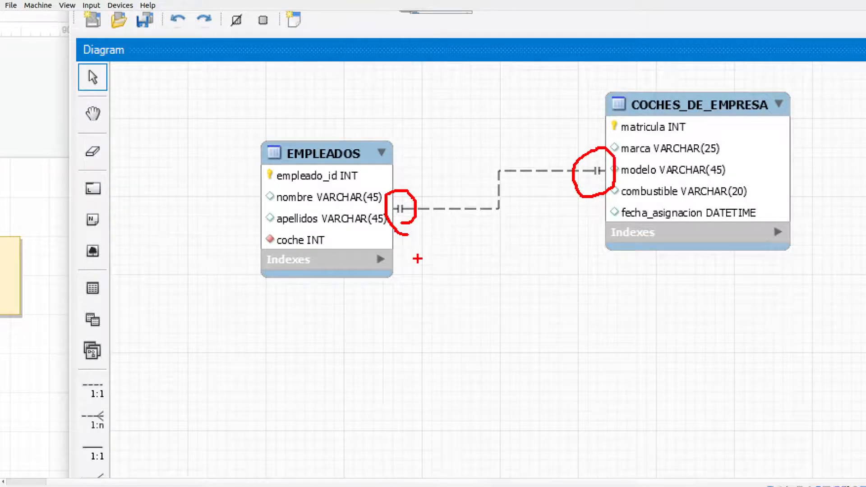
drag(456, 242, 463, 266)
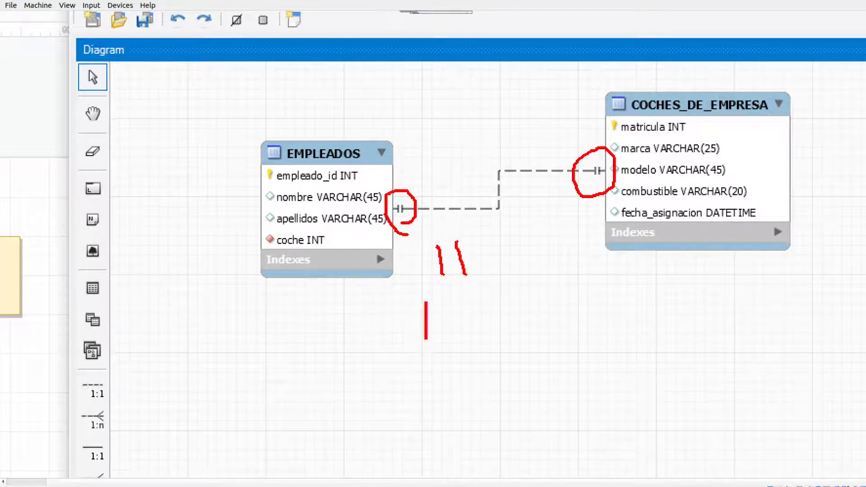
text((1,1)
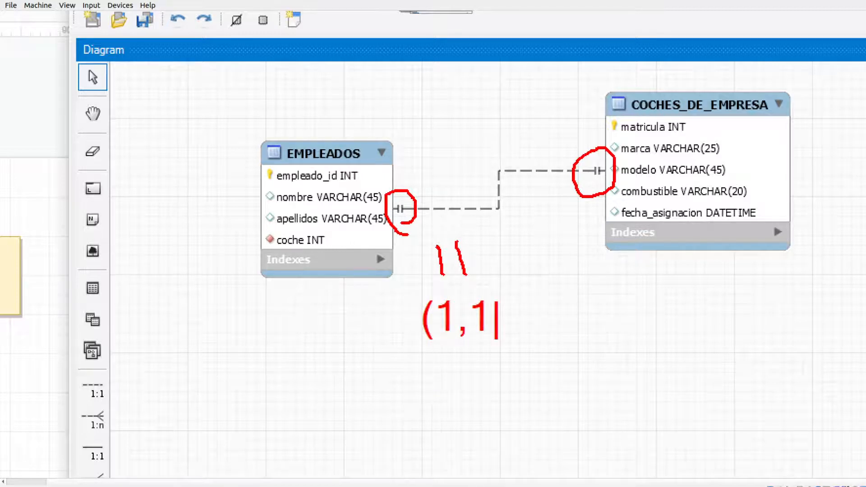
text())
key(Escape)
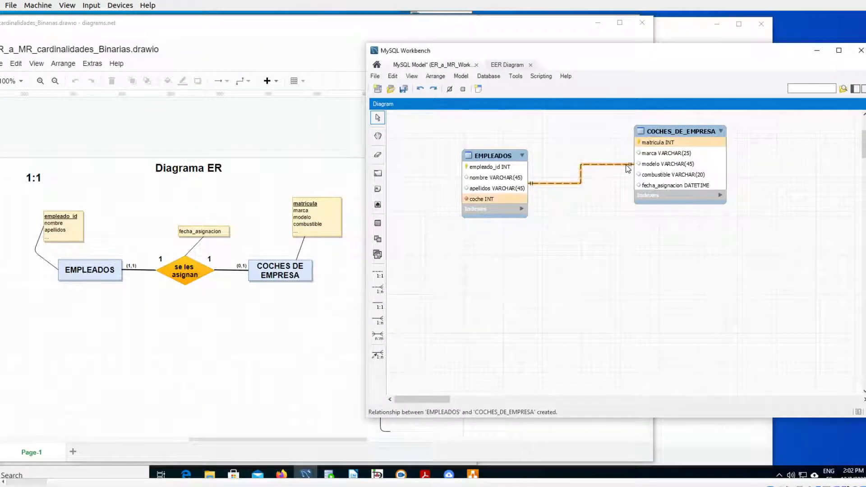
- Check the cardinality on the COCHES DE EMPRESA side in the diagrams.net ER diagram and relational model
key(ctrl+1)
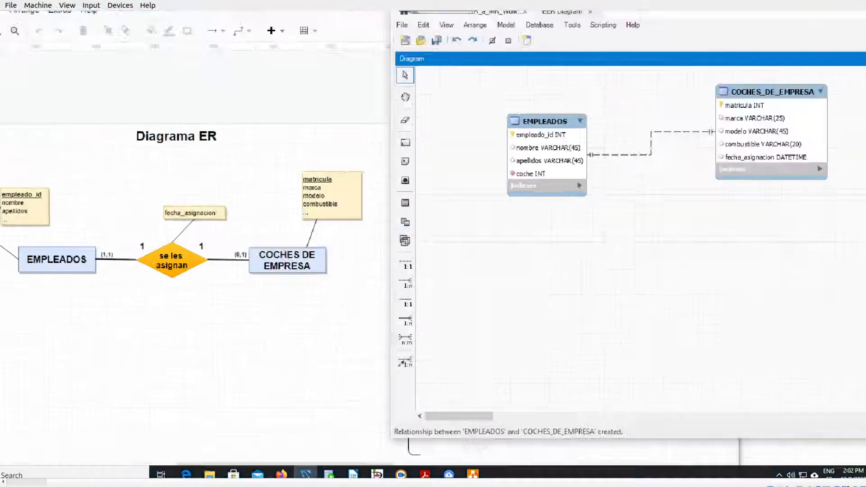
mouse_move(312, 249)
mouse_down()
mouse_move(353, 211)
mouse_move(315, 245)
mouse_move(331, 247)
mouse_up()
key(Escape)
click(253, 350)
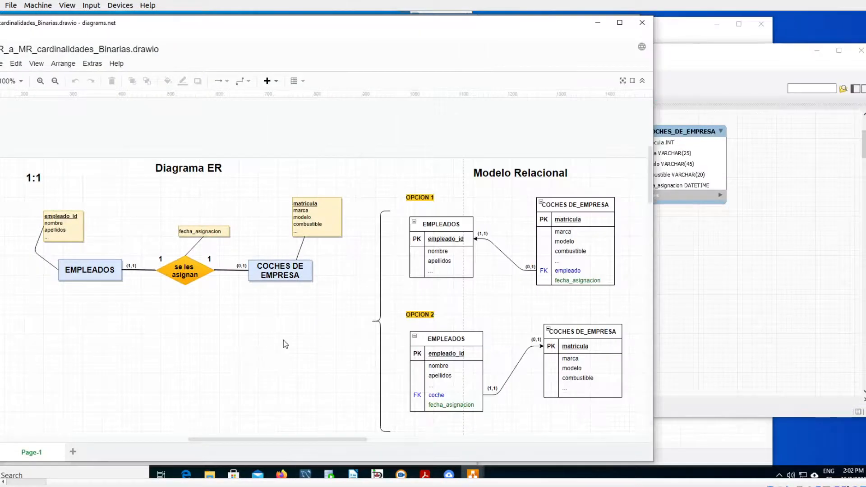
key(ctrl+1)
mouse_move(537, 252)
mouse_down()
mouse_move(522, 251)
mouse_move(552, 290)
mouse_move(545, 251)
mouse_up()
key(Escape)
- Return to MySQL Workbench and open the foreign key settings of the relationship between EMPLEADOS and COCHES_DE_EMPRESA
click(666, 294)
double_click(581, 181)
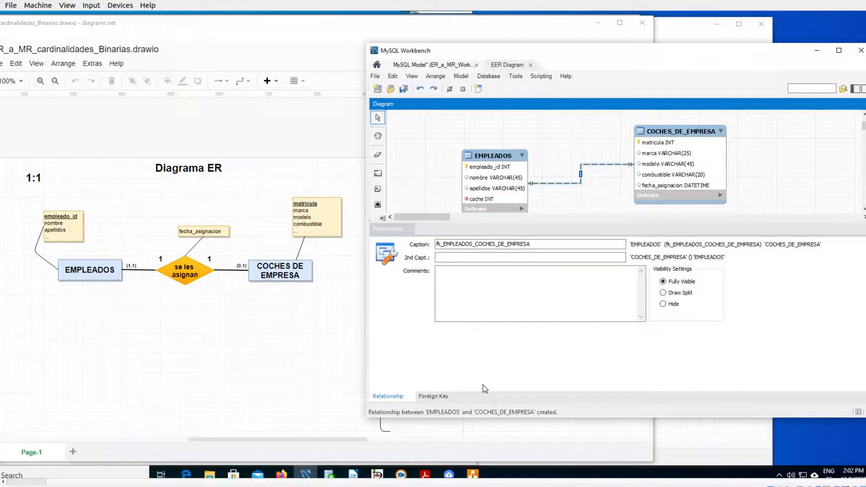
key(ctrl+1)
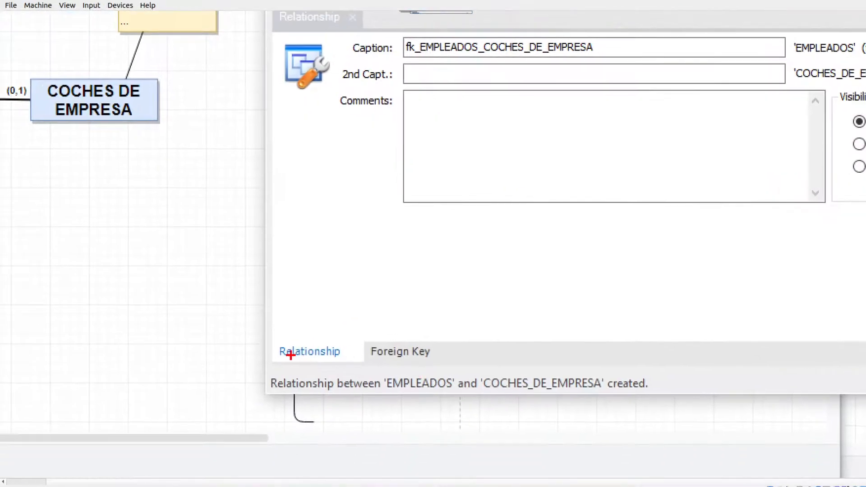
drag(378, 397, 399, 400)
drag(374, 357, 427, 356)
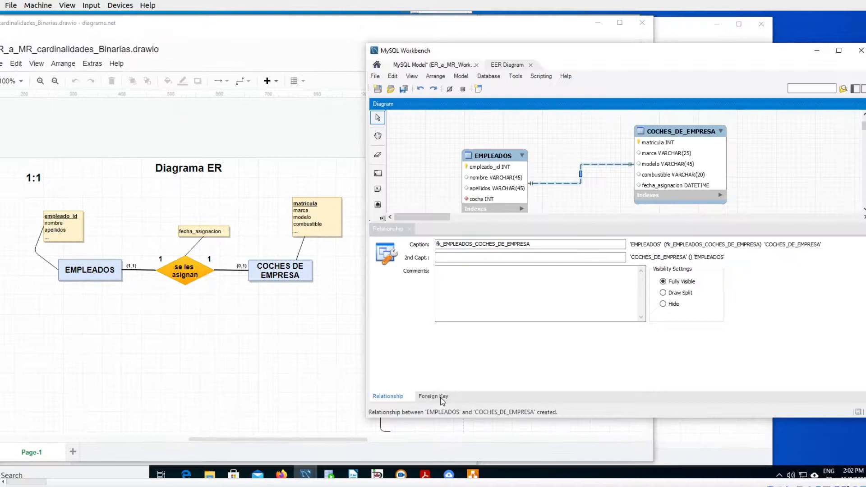
click(441, 398)
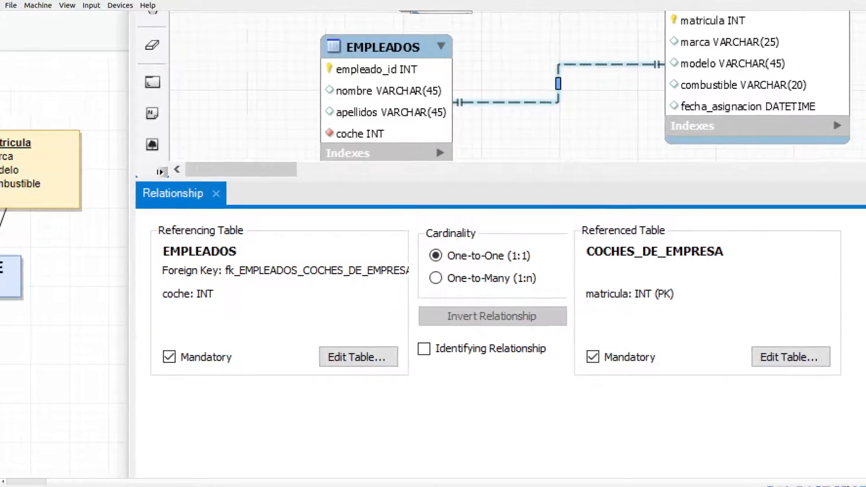
- Examine the referencing and referenced tables of the relationship and how the coche foreign key points to matricula
mouse_move(170, 237)
mouse_down()
mouse_move(155, 238)
mouse_move(227, 247)
mouse_move(185, 199)
mouse_move(164, 243)
mouse_up()
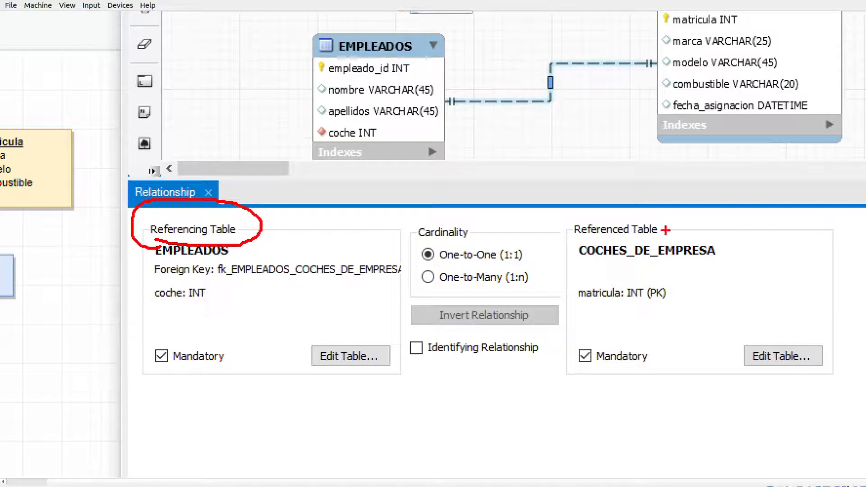
mouse_move(649, 207)
mouse_down()
mouse_move(559, 226)
mouse_move(626, 239)
mouse_move(674, 222)
mouse_move(645, 205)
mouse_up()
drag(590, 261, 720, 260)
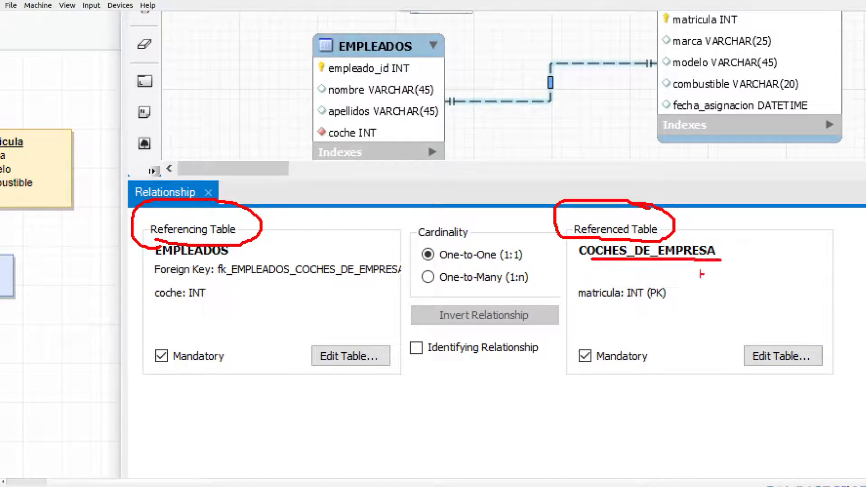
mouse_move(581, 305)
mouse_down()
mouse_move(674, 304)
mouse_move(570, 305)
mouse_move(690, 304)
mouse_up()
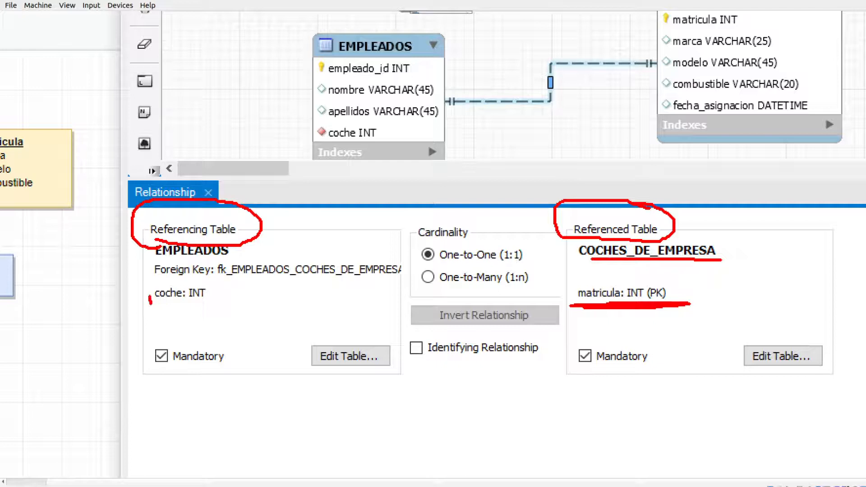
mouse_move(173, 282)
mouse_down()
mouse_move(218, 289)
mouse_move(142, 306)
mouse_up()
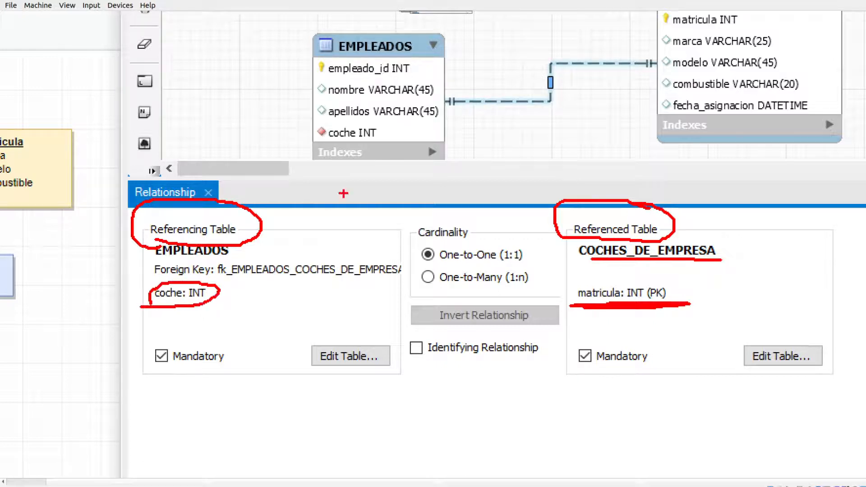
mouse_move(324, 147)
mouse_down()
mouse_move(389, 143)
mouse_move(311, 118)
mouse_move(376, 159)
mouse_up()
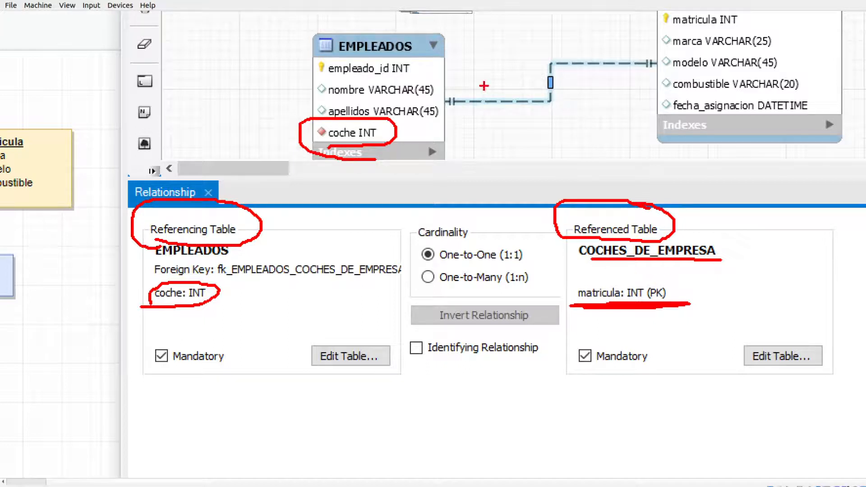
mouse_move(404, 138)
mouse_down()
mouse_move(514, 124)
mouse_move(654, 23)
mouse_move(651, 43)
mouse_up()
mouse_move(652, 266)
mouse_down()
mouse_move(700, 264)
mouse_move(654, 267)
mouse_up()
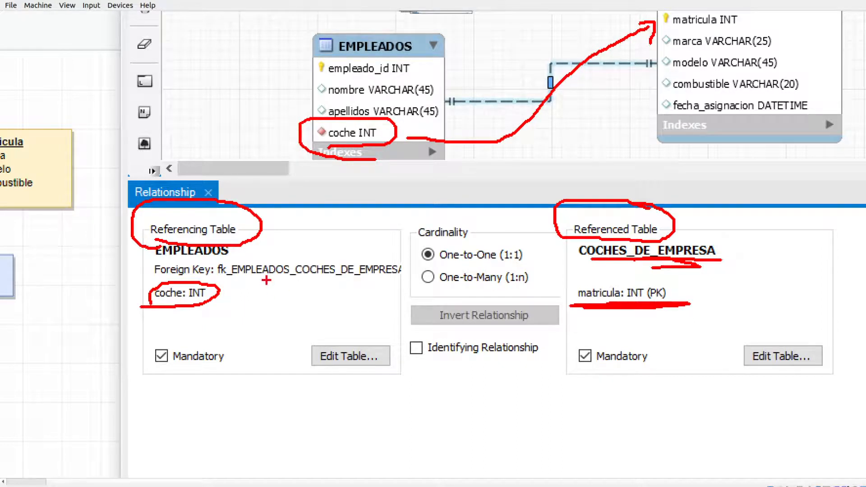
- Make the EMPLEADOS side of the relationship non-mandatory and close the relationship editor
drag(143, 383, 218, 381)
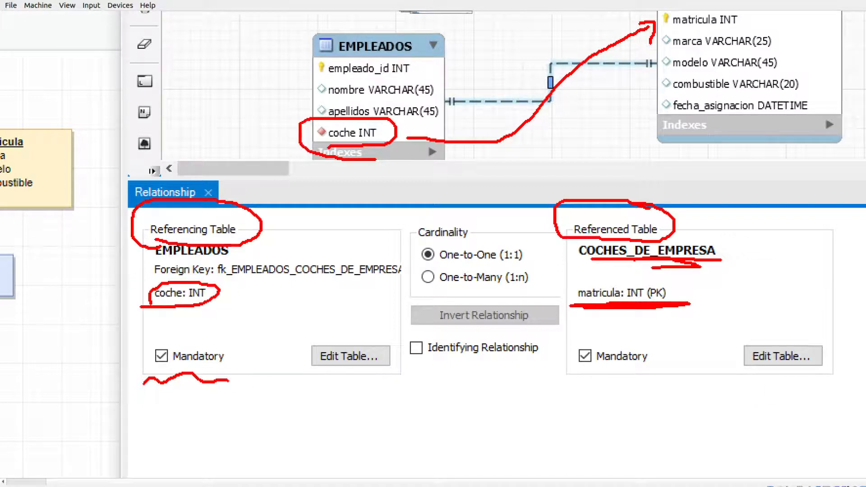
drag(572, 382, 661, 379)
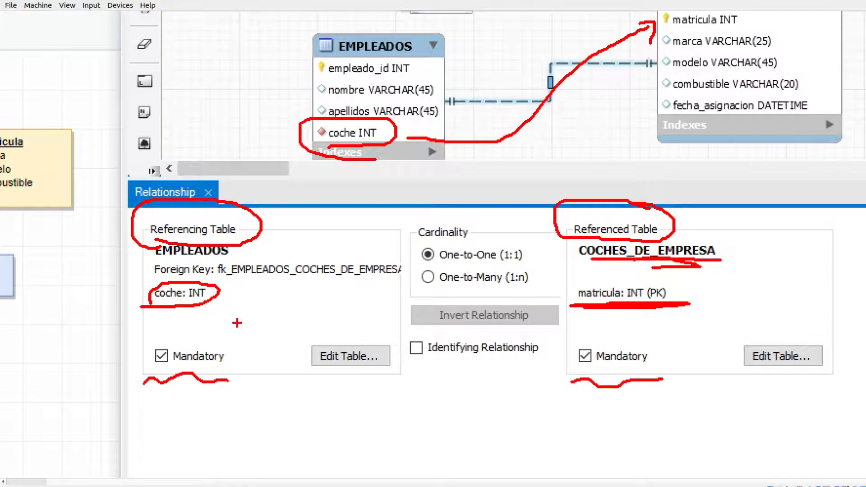
mouse_move(204, 348)
mouse_down()
mouse_move(390, 220)
mouse_move(435, 124)
mouse_move(450, 111)
mouse_move(457, 135)
mouse_up()
mouse_move(618, 344)
mouse_down()
mouse_move(615, 265)
mouse_move(646, 81)
mouse_move(632, 82)
mouse_move(655, 111)
mouse_up()
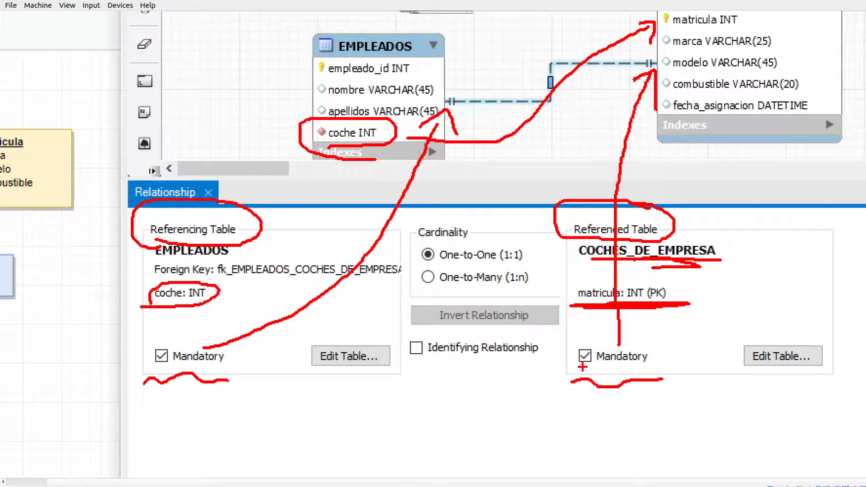
key(Escape)
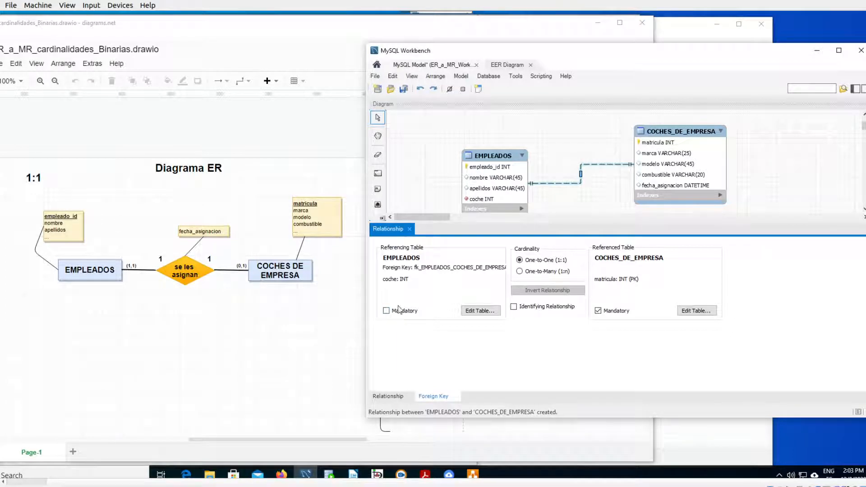
click(410, 230)
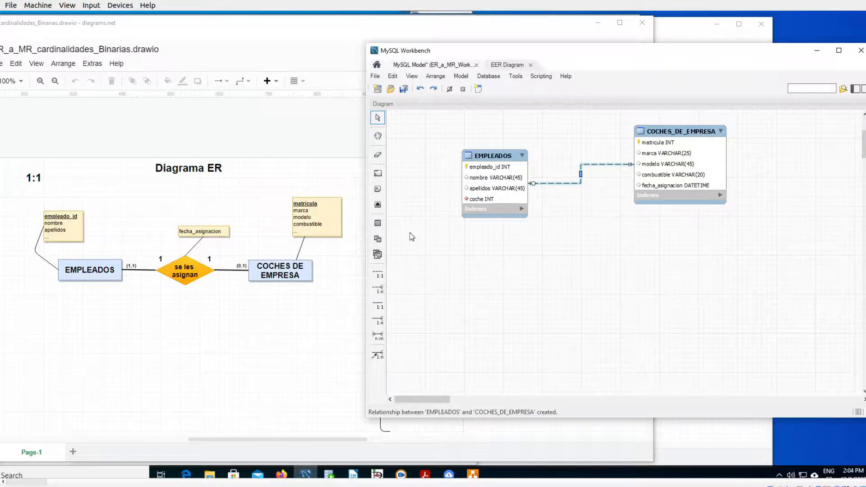
- Examine the symbol at the EMPLEADOS end of the relationship line and the cardinality it represents
key(ctrl+1)
click(631, 211)
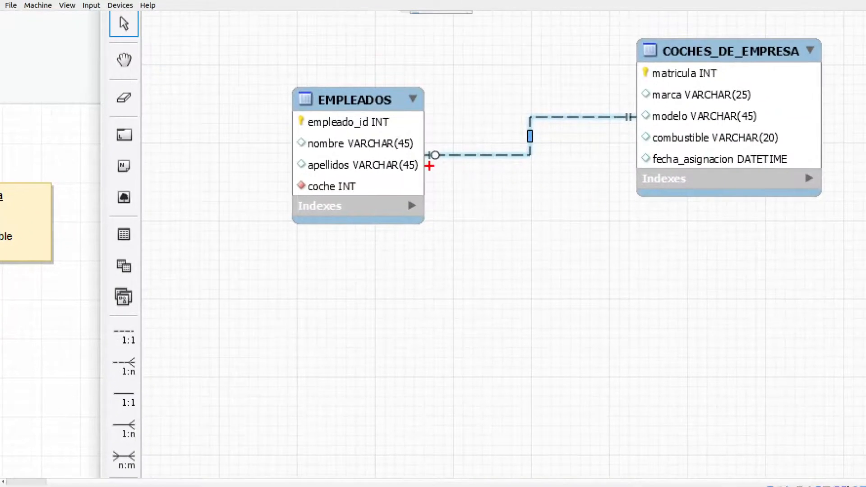
mouse_move(439, 172)
mouse_down()
mouse_move(457, 221)
mouse_move(440, 170)
mouse_move(448, 181)
mouse_up()
mouse_move(449, 234)
mouse_down()
mouse_move(456, 263)
mouse_move(487, 243)
mouse_up()
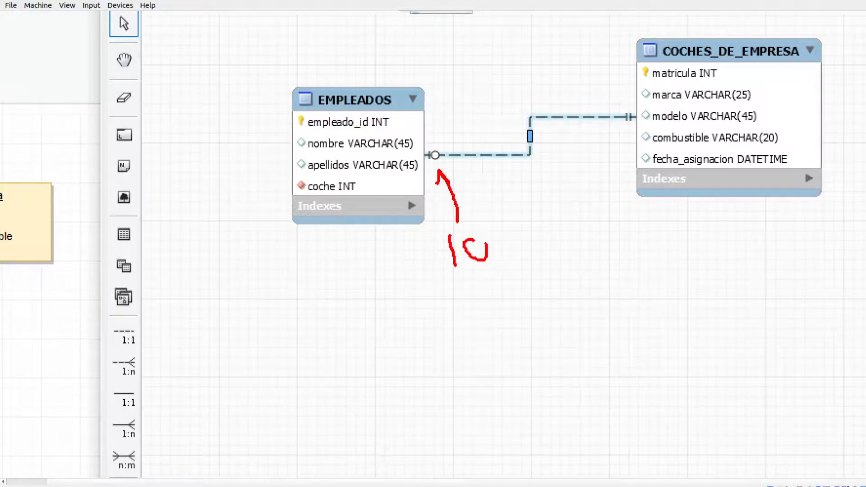
mouse_move(470, 276)
mouse_down()
mouse_move(485, 311)
mouse_move(487, 294)
mouse_up()
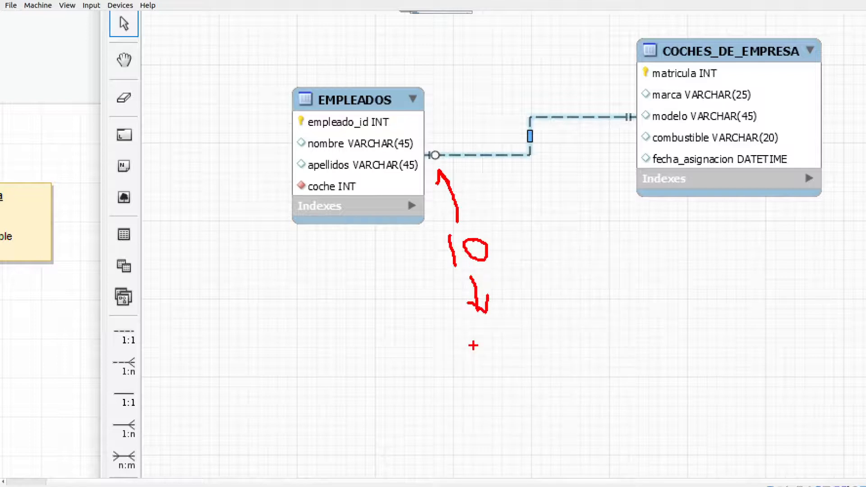
drag(445, 341, 445, 378)
drag(458, 341, 457, 377)
text(0,1))
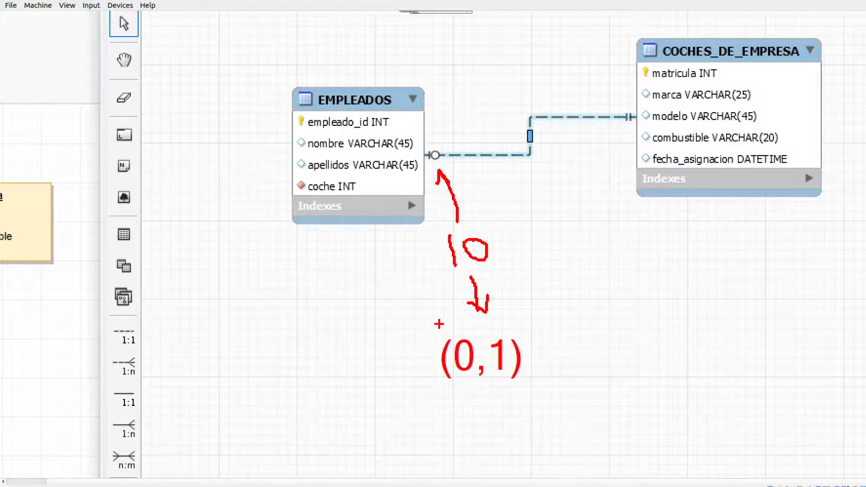
key(Escape)
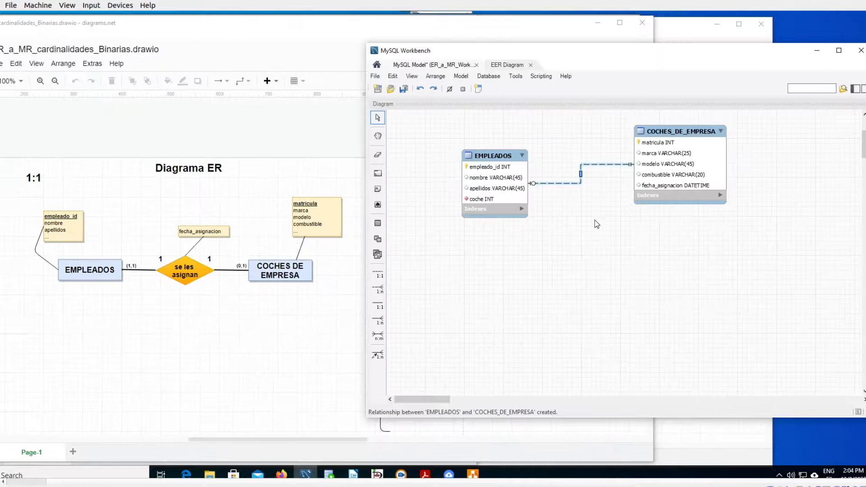
- Check the cardinalities at both ends of the OPCION 2 arrow in the diagrams.net relational model
click(325, 316)
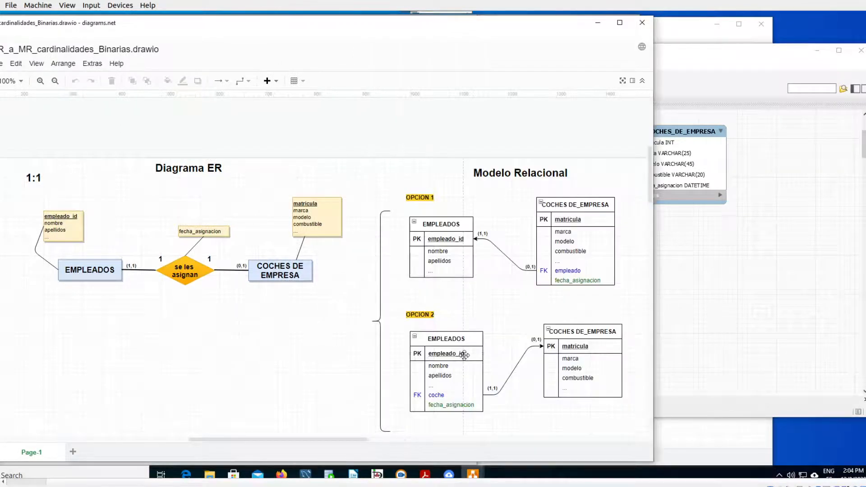
key(ctrl+1)
click(566, 359)
drag(420, 383, 409, 423)
mouse_move(511, 324)
mouse_down()
mouse_move(491, 299)
mouse_move(498, 283)
mouse_up()
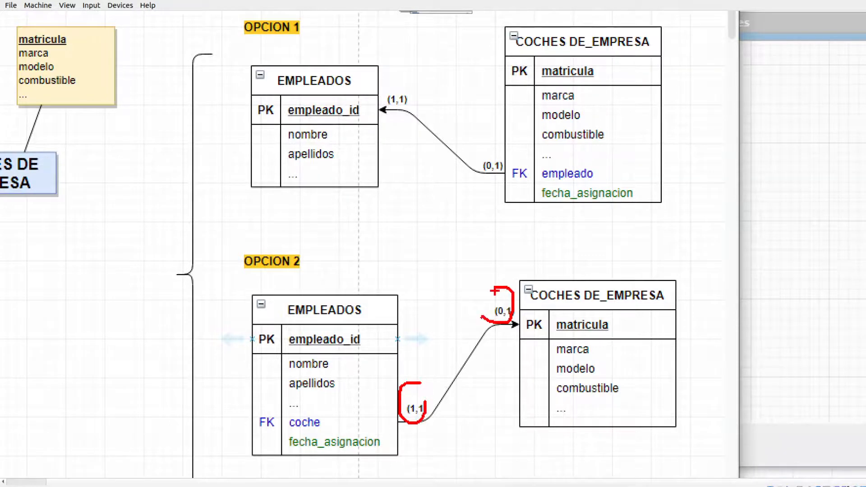
key(Escape)
- Make the EMPLEADOS side of the relationship mandatory and the COCHES_DE_EMPRESA side non-mandatory, and close the relationship editor
click(690, 311)
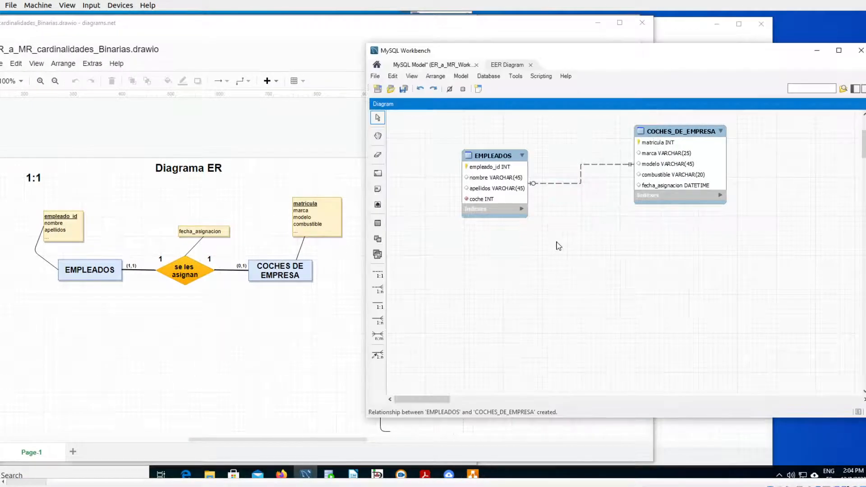
double_click(566, 184)
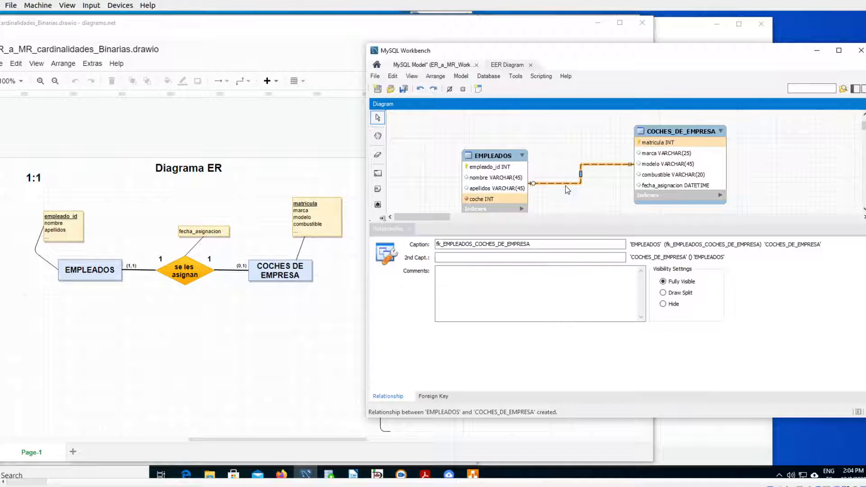
click(433, 396)
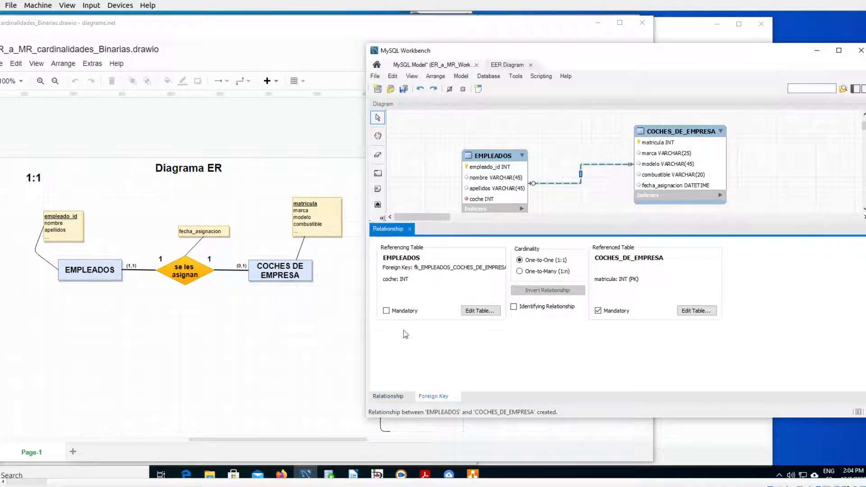
click(386, 311)
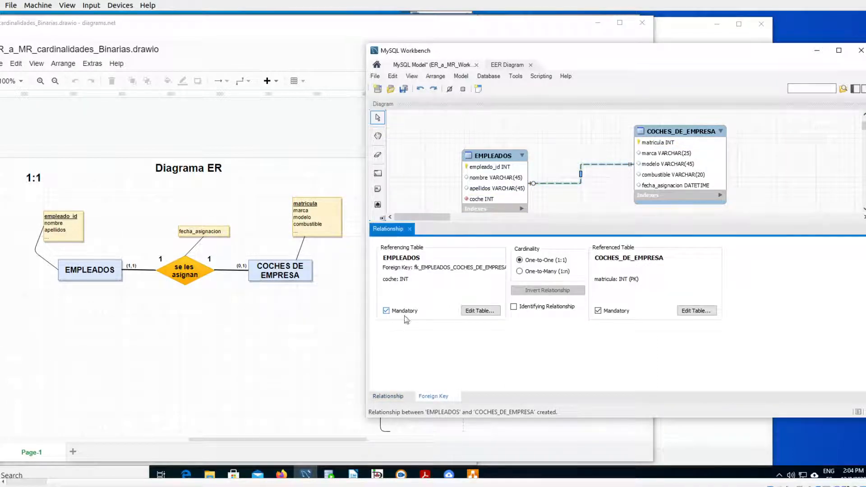
click(598, 311)
click(410, 228)
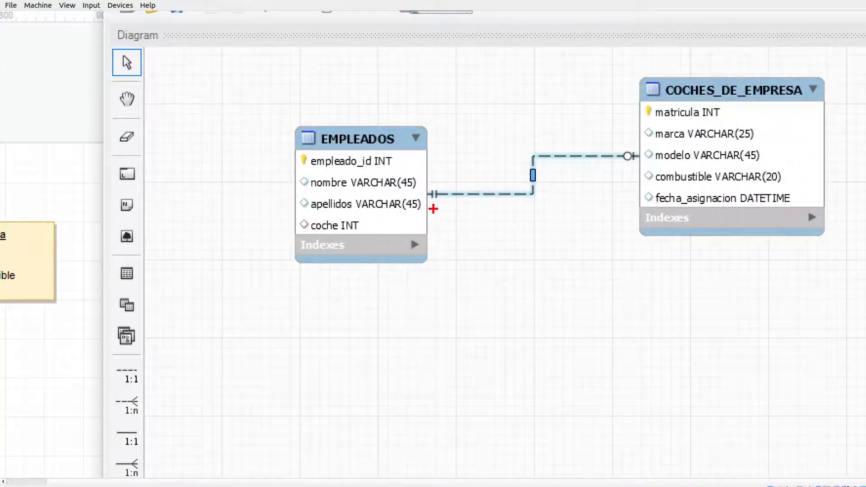
- Examine the symbols at both ends of the relationship line and the cardinalities they represent
mouse_move(444, 204)
mouse_down()
mouse_move(421, 183)
mouse_move(454, 210)
mouse_up()
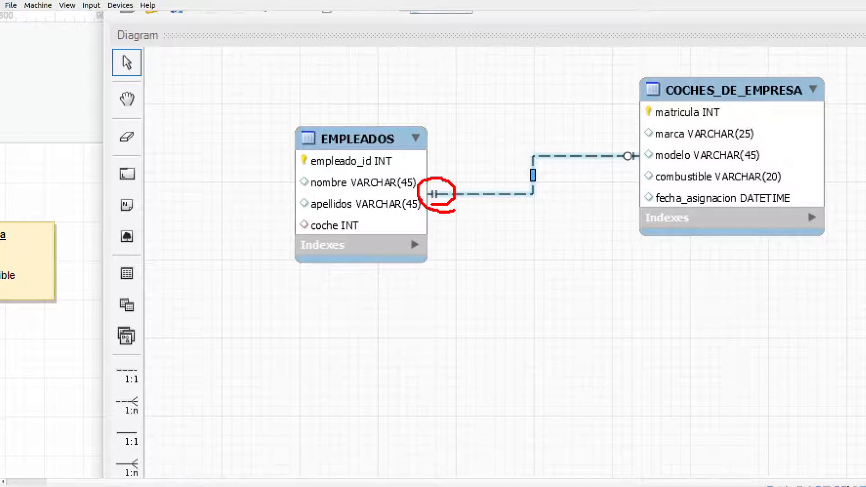
mouse_move(564, 209)
mouse_down()
mouse_move(569, 222)
mouse_move(579, 211)
mouse_move(608, 232)
mouse_up()
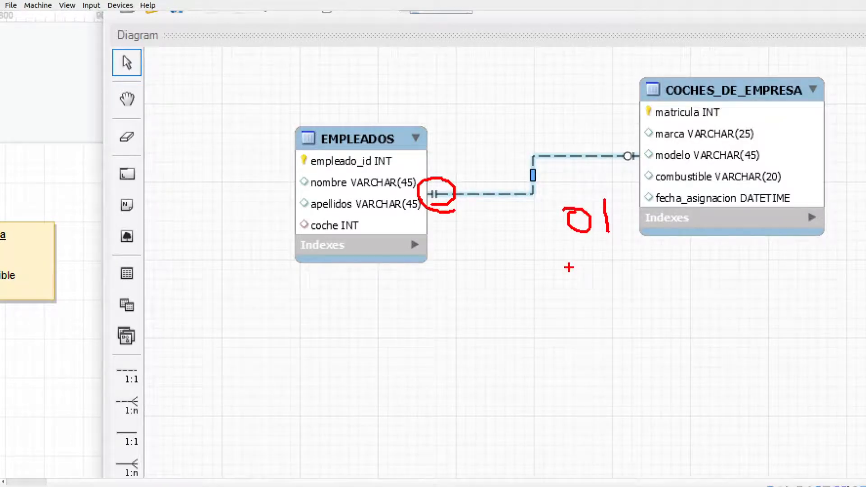
mouse_move(564, 266)
mouse_down()
mouse_move(572, 281)
mouse_move(565, 293)
mouse_move(583, 309)
mouse_move(606, 295)
mouse_up()
drag(550, 252, 552, 298)
drag(617, 254, 629, 301)
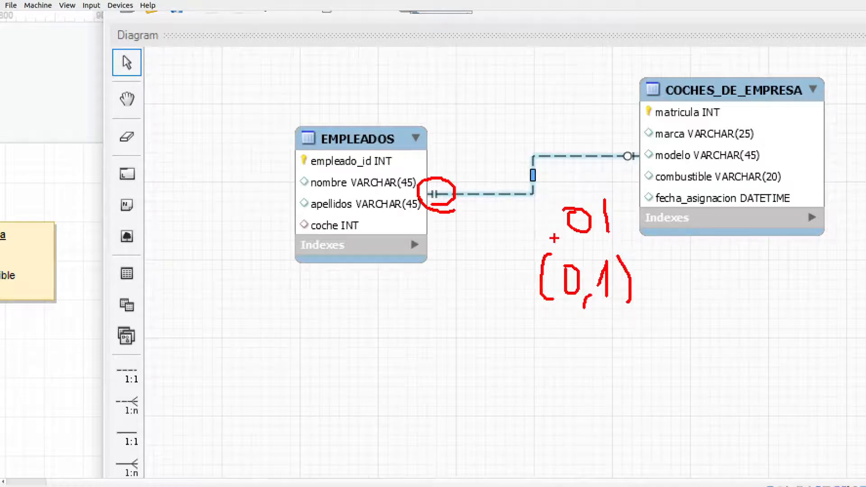
key(Escape)
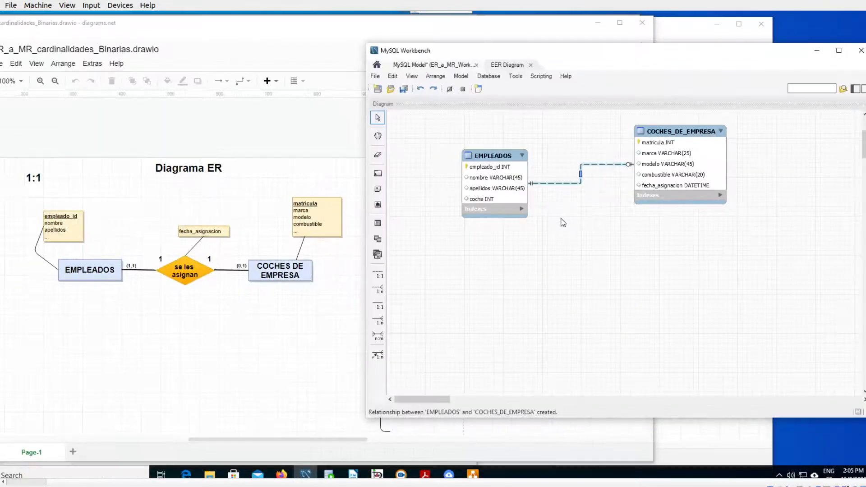
click(526, 248)
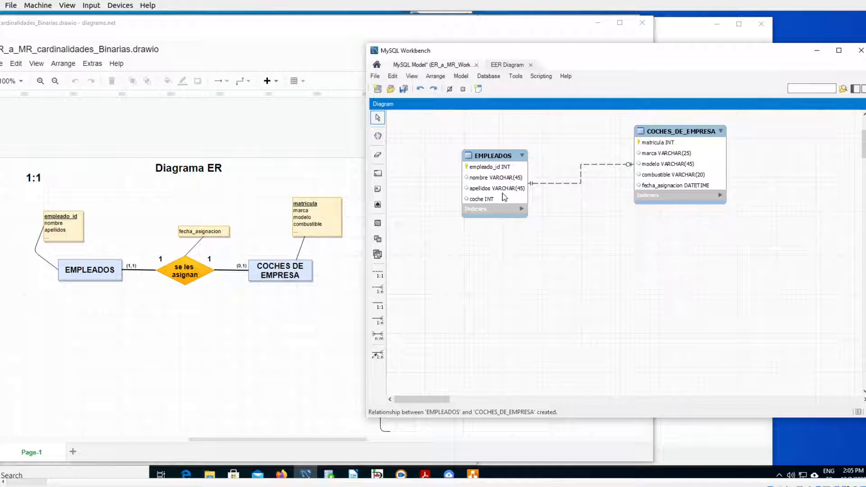
- Copy the EMPLEADOS and COCHES_DE_EMPRESA tables and paste them into the same diagram as duplicated schema objects
drag(448, 118, 757, 247)
key(ctrl+c)
click(706, 281)
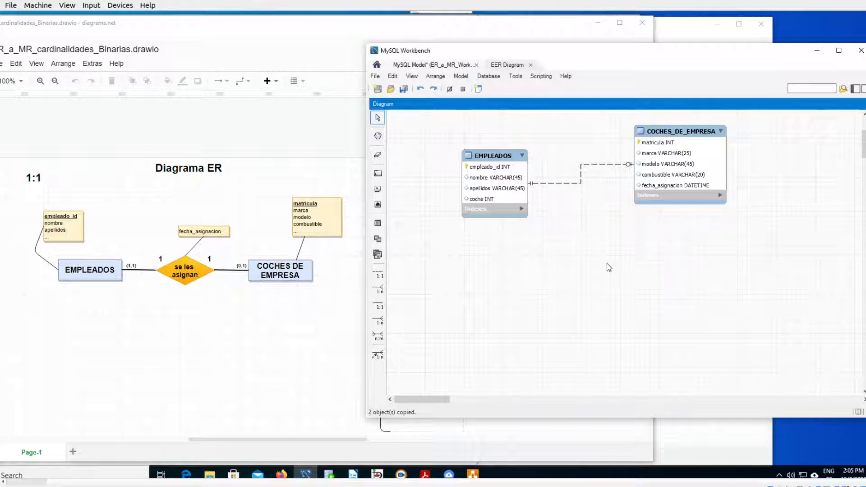
key(ctrl+v)
click(440, 253)
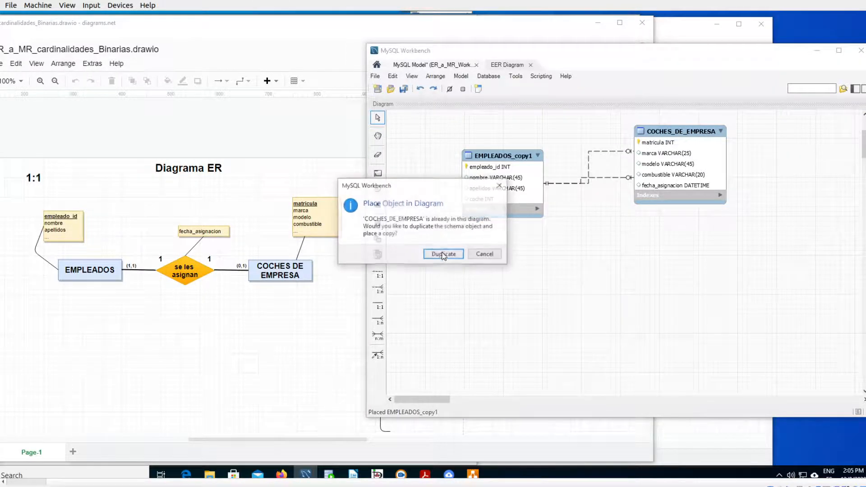
click(452, 256)
- Place EMPLEADOS_copy1 and COCHES_DE_EMPRESA_copy1 side by side below the original tables
drag(500, 164, 496, 287)
drag(706, 142, 712, 274)
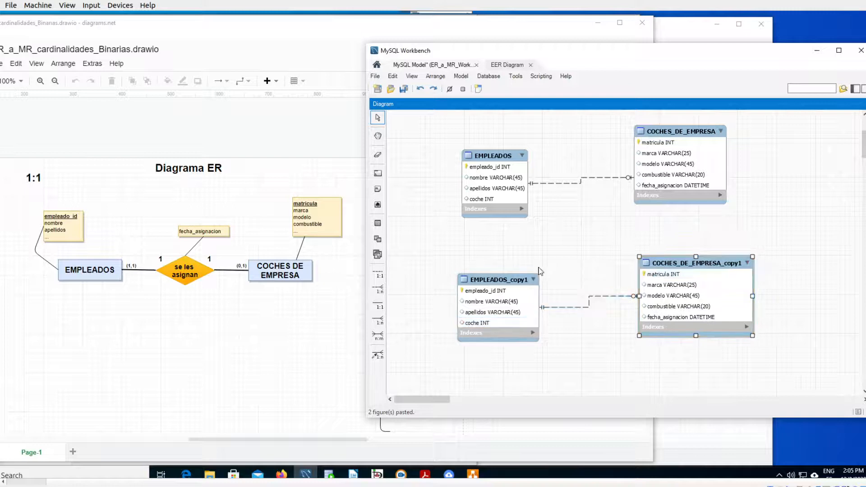
drag(496, 277, 482, 264)
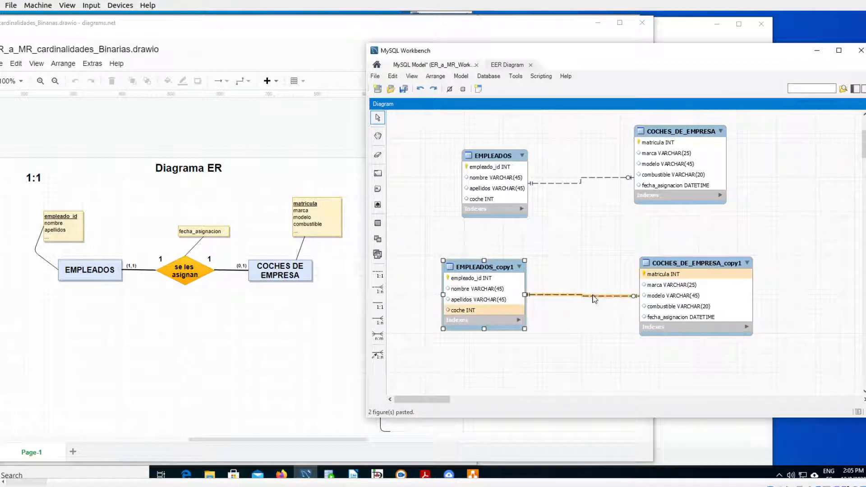
- Delete the relationship between the two copied tables together with its foreign key column coche
right_click(589, 295)
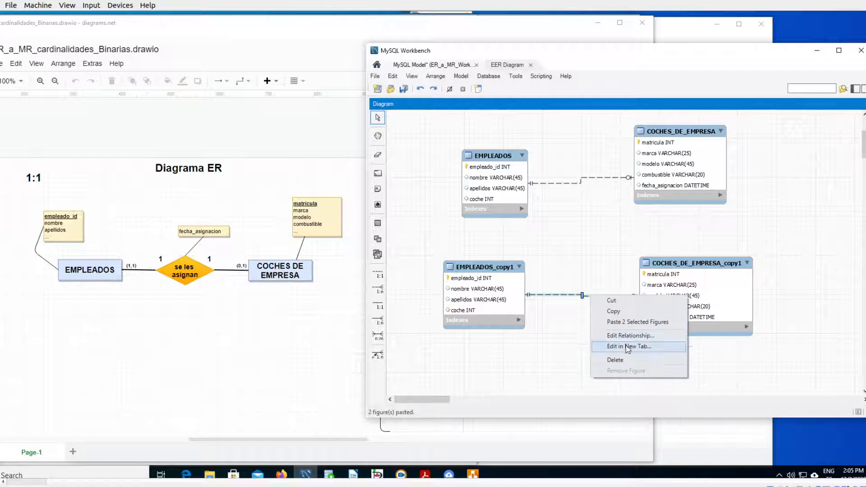
click(617, 360)
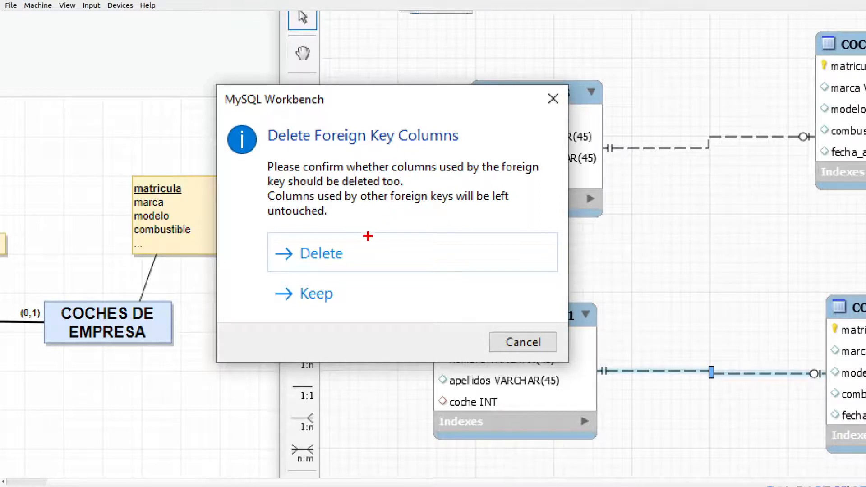
drag(284, 317, 373, 317)
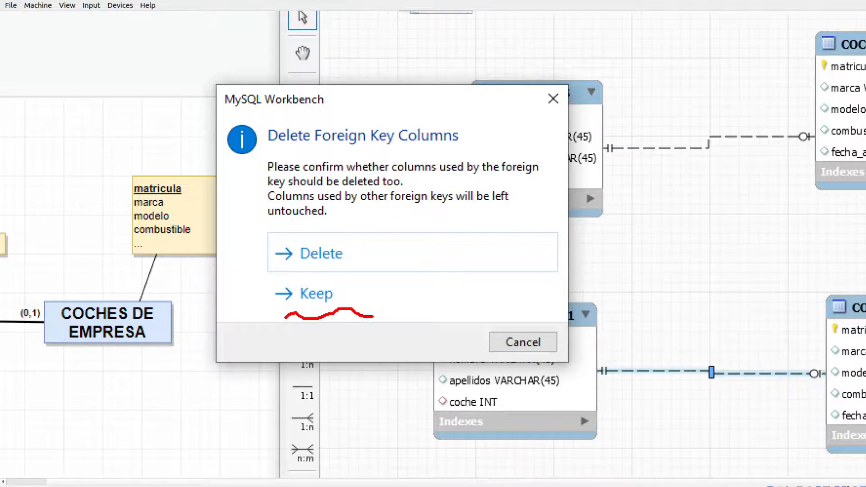
drag(750, 344, 692, 392)
drag(690, 349, 720, 385)
mouse_move(440, 413)
mouse_down()
mouse_move(454, 418)
mouse_move(491, 392)
mouse_move(452, 416)
mouse_up()
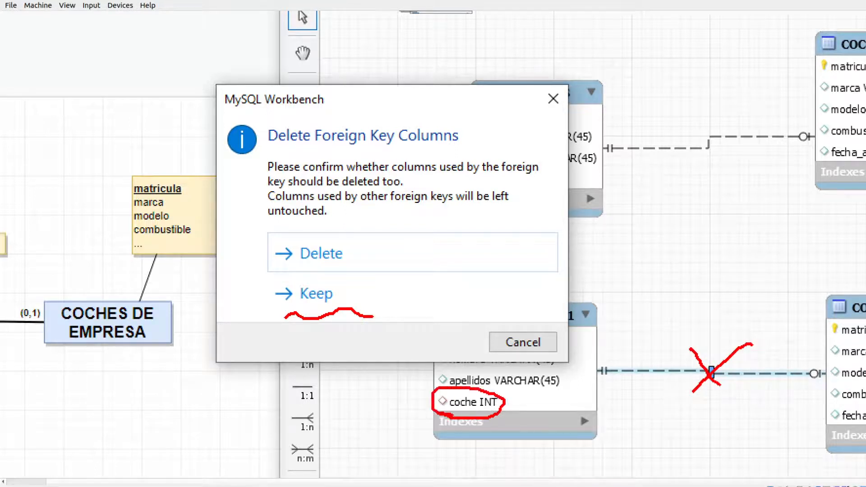
mouse_move(324, 270)
mouse_down()
mouse_move(362, 252)
mouse_move(279, 262)
mouse_move(338, 273)
mouse_move(434, 333)
mouse_move(452, 362)
mouse_up()
mouse_move(460, 344)
mouse_down()
mouse_move(460, 361)
mouse_move(445, 375)
mouse_up()
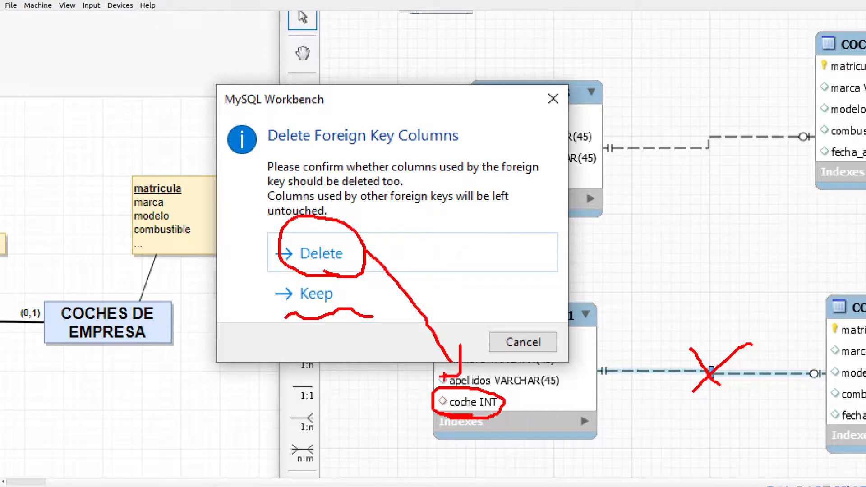
key(Escape)
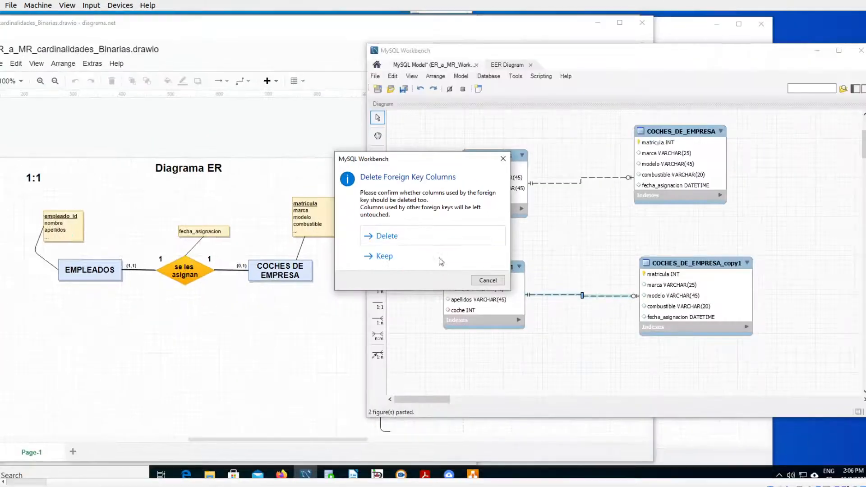
click(389, 237)
key(ctrl+1)
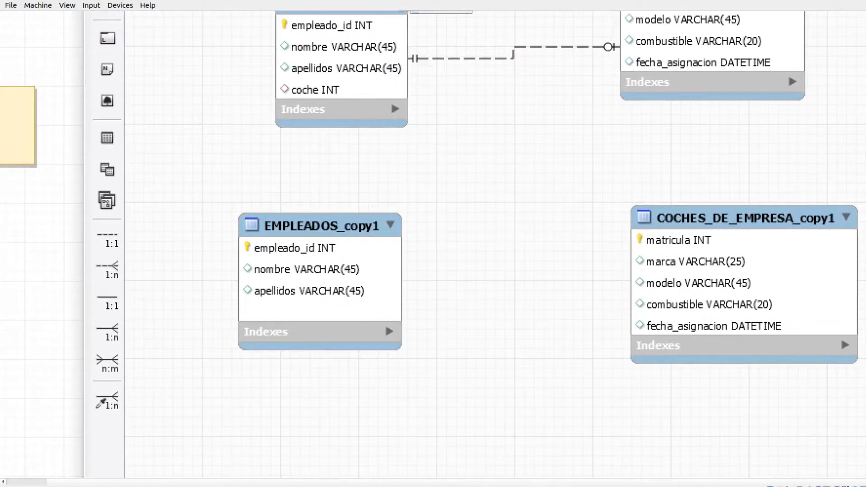
key(super+Escape)
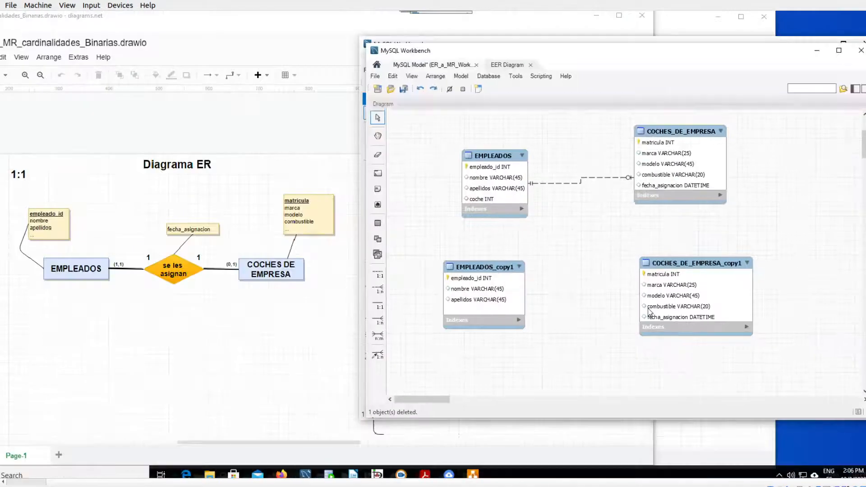
- Create a 1:1 non-identifying relationship with COCHES_DE_EMPRESA_copy1 receiving the foreign key and EMPLEADOS_copy1 as the referenced table
click(497, 270)
drag(497, 270, 508, 270)
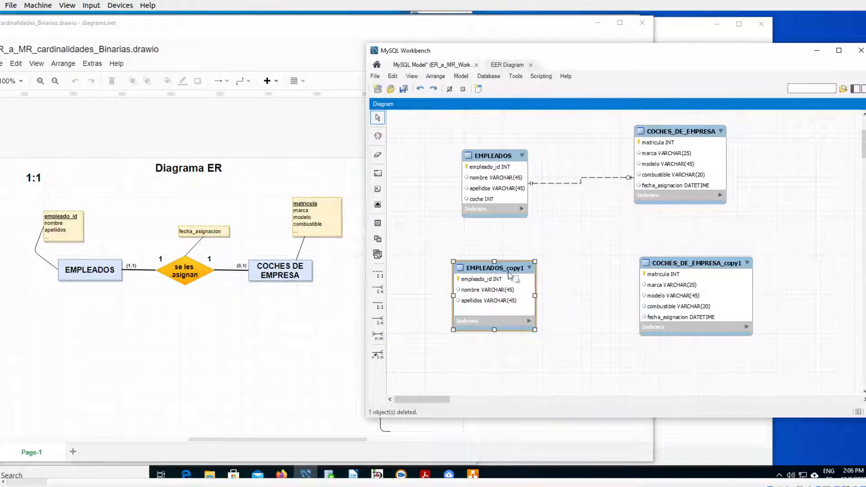
click(379, 272)
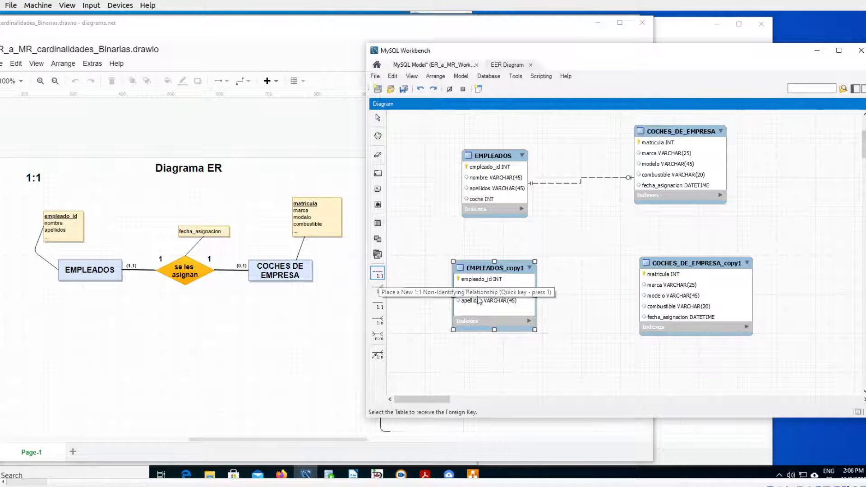
click(702, 295)
click(500, 296)
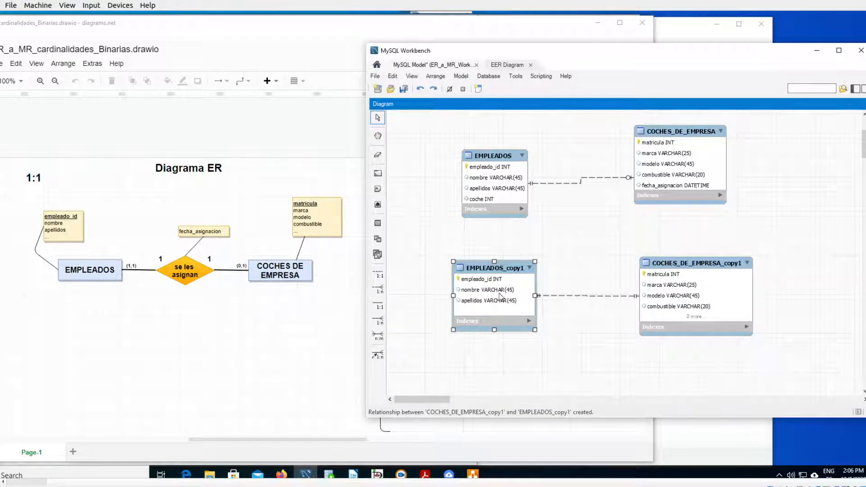
- Enlarge the COCHES_DE_EMPRESA_copy1 table to show all its columns and move it slightly upward
click(750, 336)
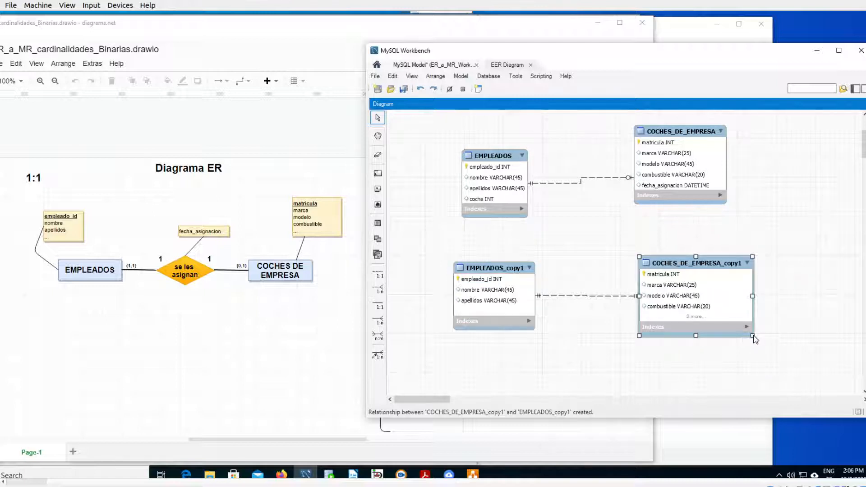
drag(754, 339, 757, 366)
drag(713, 267, 710, 240)
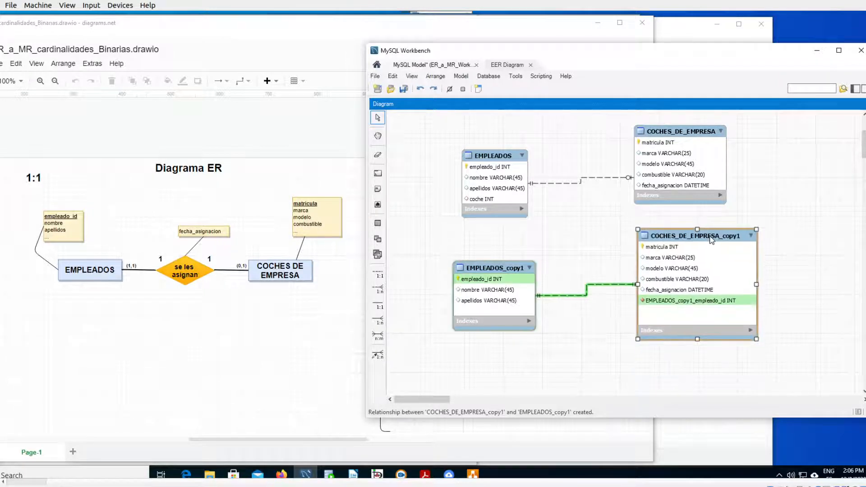
- Examine the new foreign key column in COCHES_DE_EMPRESA_copy1 and how its name refers to the EMPLEADOS_copy1 table and its key
key(ctrl+1)
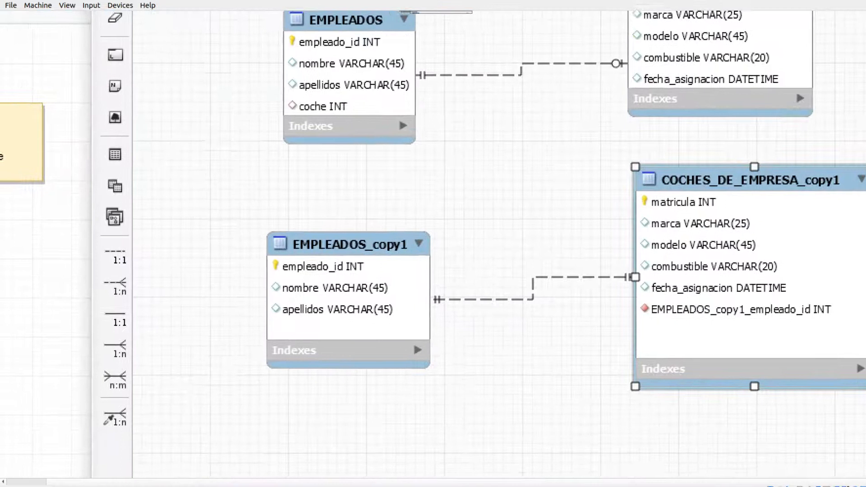
mouse_move(672, 304)
mouse_down()
mouse_move(634, 316)
mouse_move(788, 339)
mouse_move(818, 297)
mouse_move(696, 307)
mouse_up()
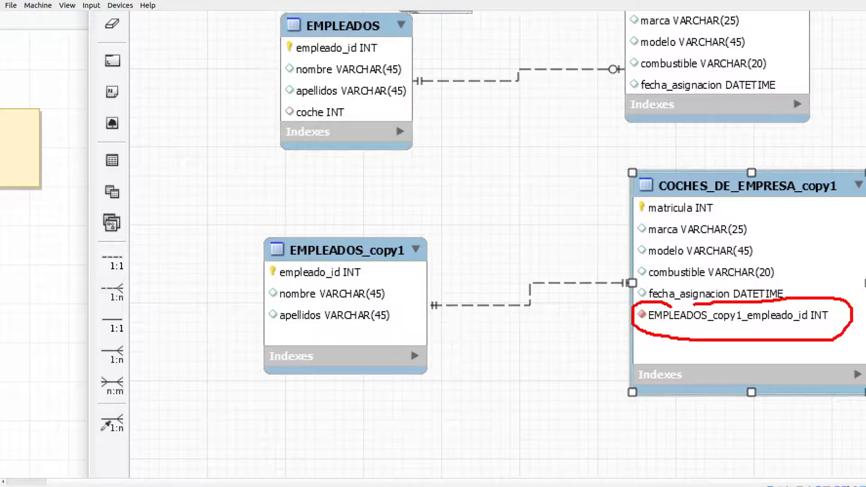
mouse_move(655, 330)
mouse_down()
mouse_move(751, 329)
mouse_move(683, 329)
mouse_up()
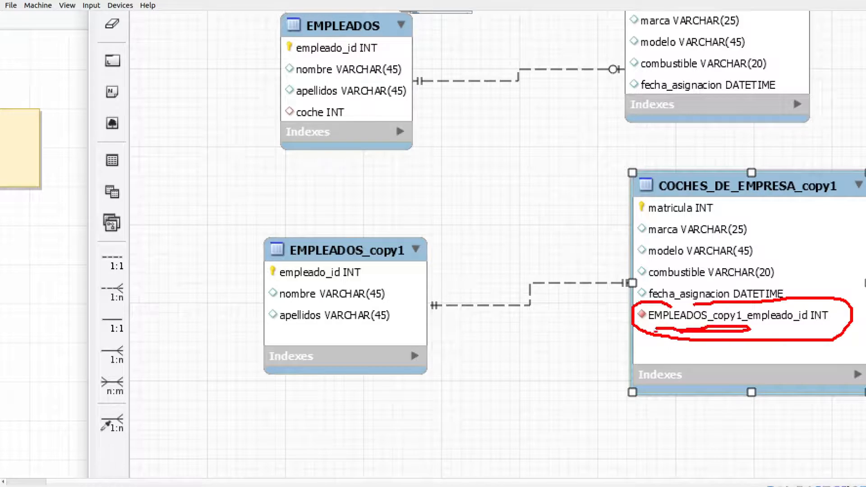
mouse_move(301, 256)
mouse_down()
mouse_move(357, 261)
mouse_move(424, 246)
mouse_move(290, 256)
mouse_up()
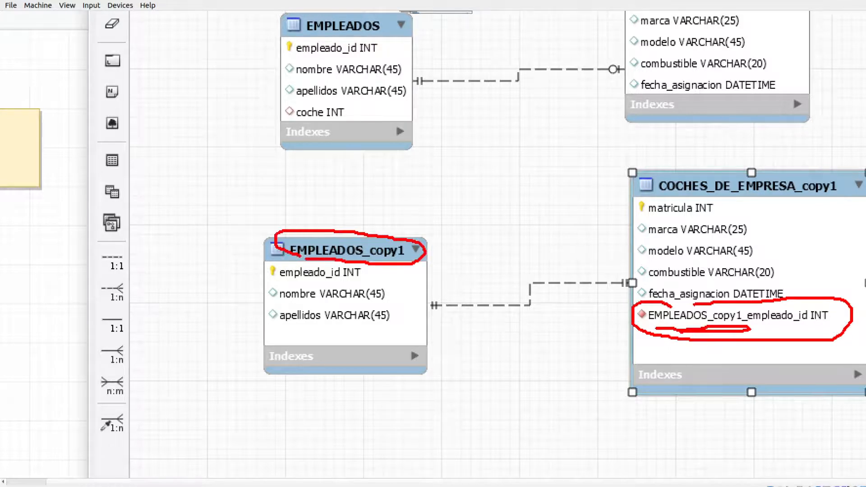
drag(760, 329, 800, 325)
mouse_move(631, 316)
mouse_down()
mouse_move(531, 291)
mouse_move(448, 251)
mouse_move(465, 245)
mouse_move(474, 272)
mouse_up()
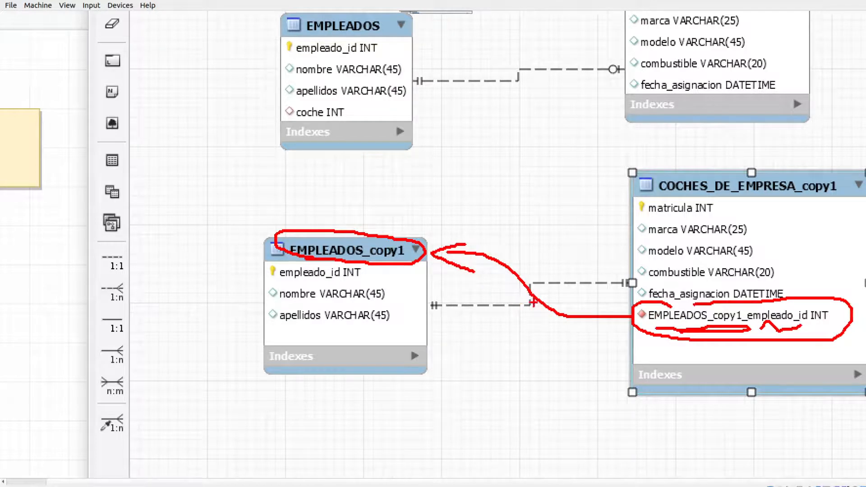
mouse_move(652, 321)
mouse_down()
mouse_move(634, 303)
mouse_move(650, 328)
mouse_up()
key(Escape)
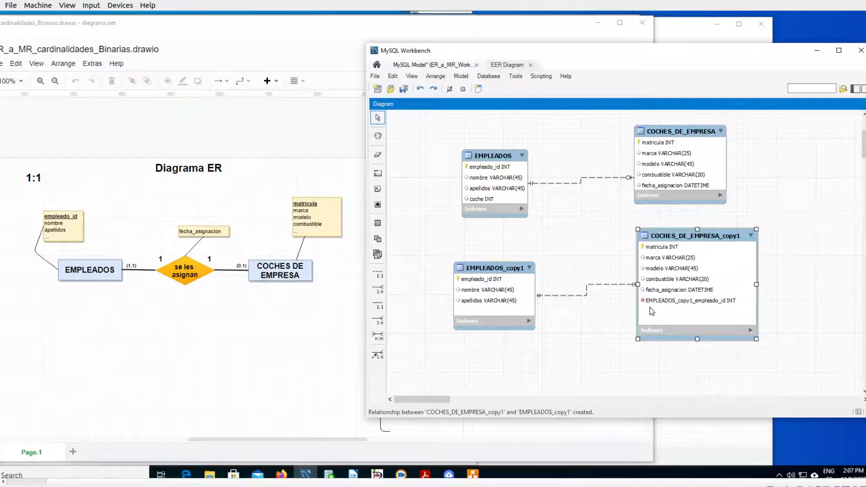
- Check the foreign key and cardinalities of OPCION 1 in the diagrams.net relational model, and return to MySQL Workbench
click(279, 325)
key(ctrl+1)
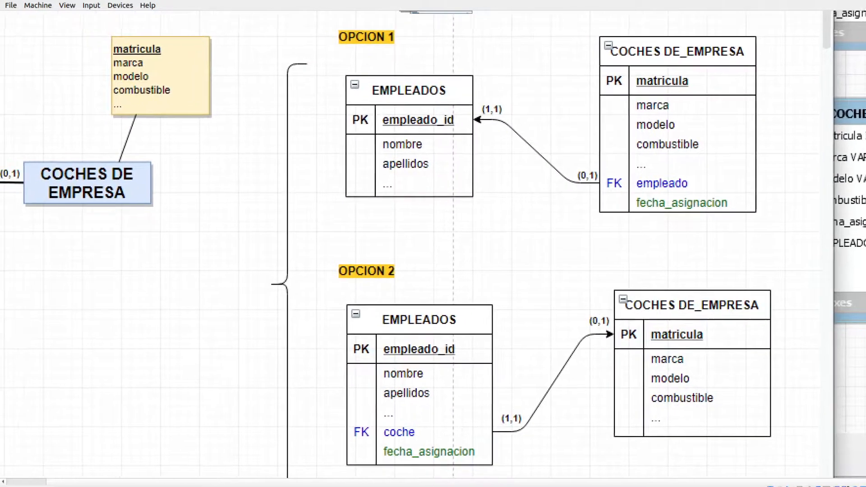
key(Escape)
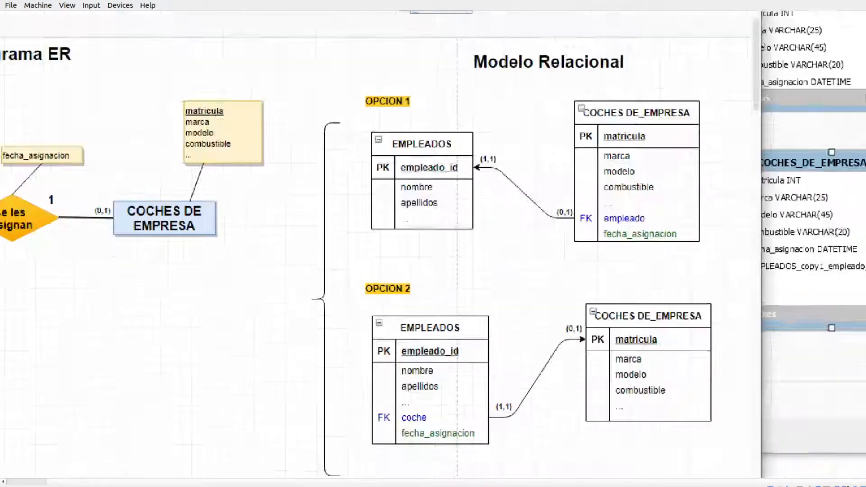
click(789, 204)
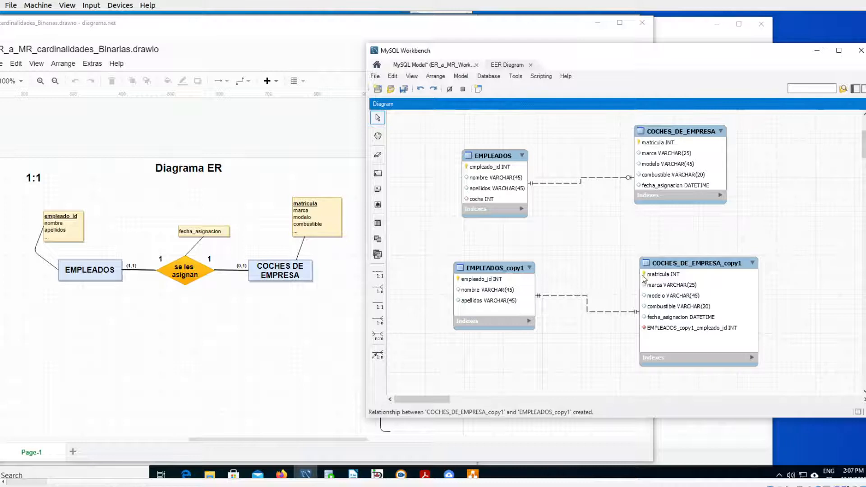
- Remove the 1:1 non-identifying relationship between COCHES_DE_EMPRESA_copy1 and EMPLEADOS_copy1, and move COCHES_DE_EMPRESA_copy1 slightly up and to the left
click(666, 266)
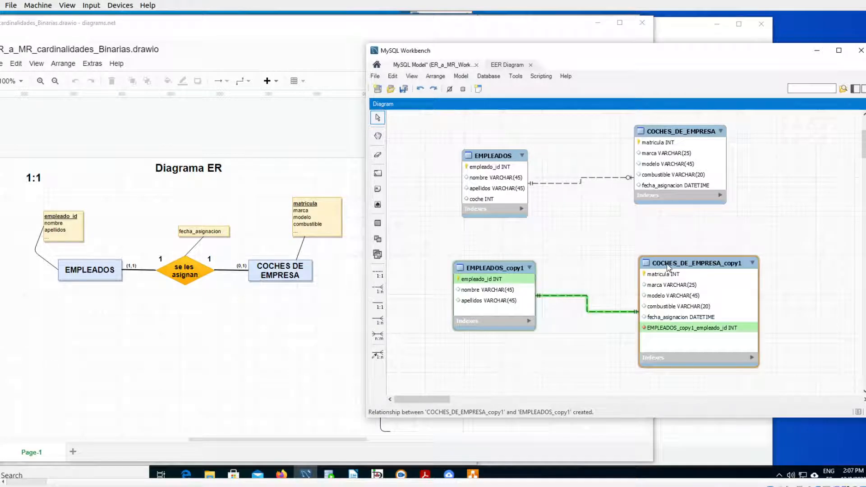
key(ctrl+z)
drag(674, 261, 654, 250)
click(585, 301)
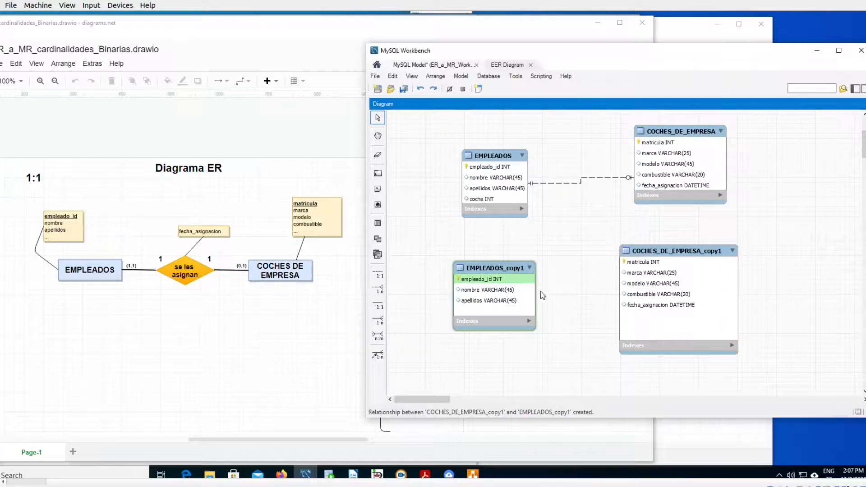
- Compare the dashed 1:1 non-identifying relationship tool with the solid 1:1 identifying one
key(ctrl+1)
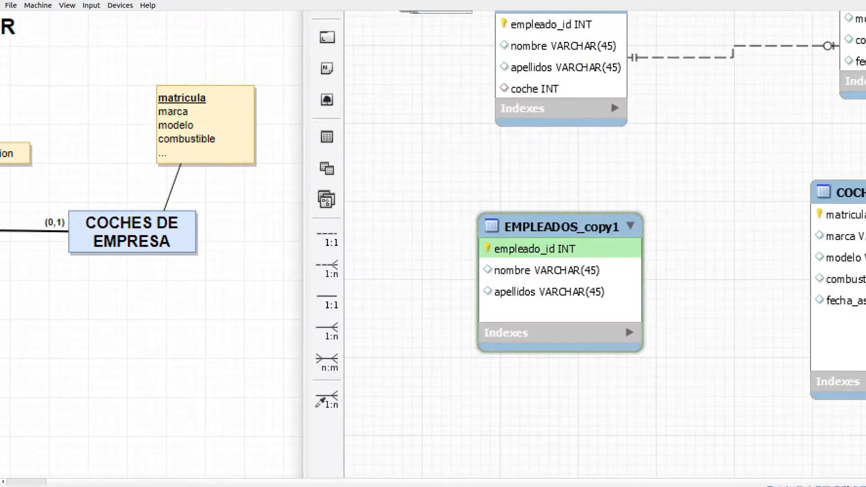
click(504, 317)
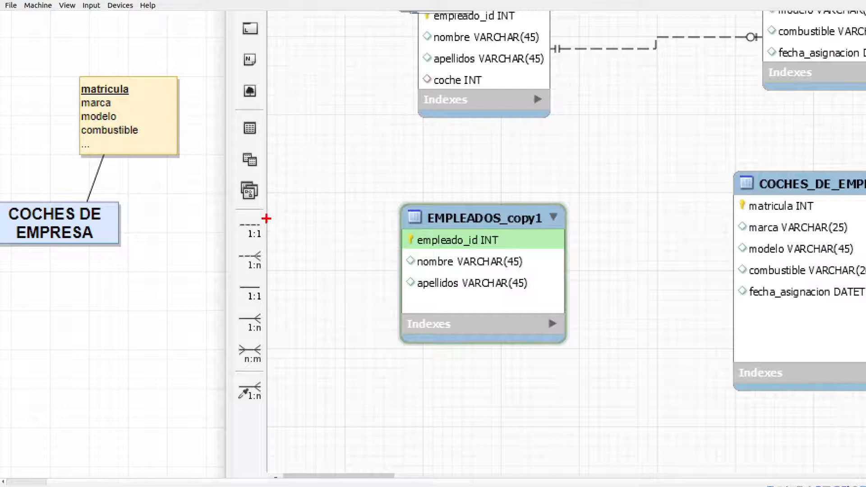
drag(259, 212, 246, 210)
mouse_move(260, 242)
mouse_down()
mouse_move(275, 217)
mouse_move(254, 206)
mouse_up()
mouse_move(258, 275)
mouse_down()
mouse_move(234, 292)
mouse_move(280, 299)
mouse_move(262, 276)
mouse_up()
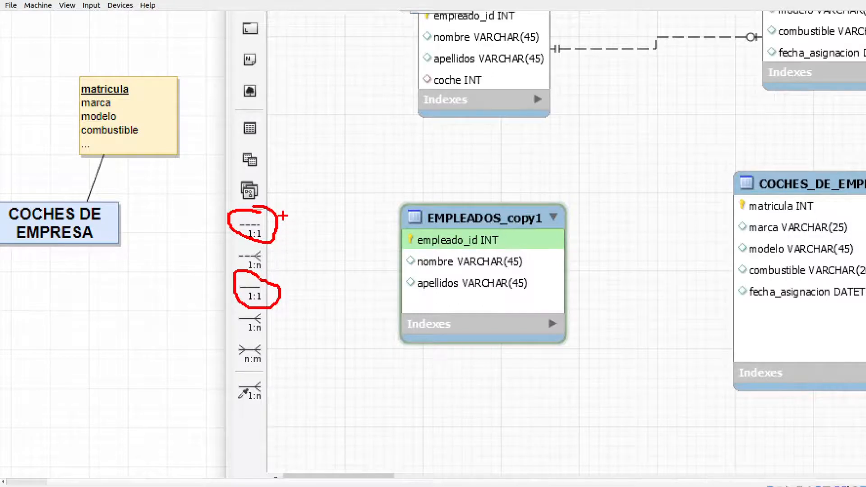
drag(283, 216, 317, 185)
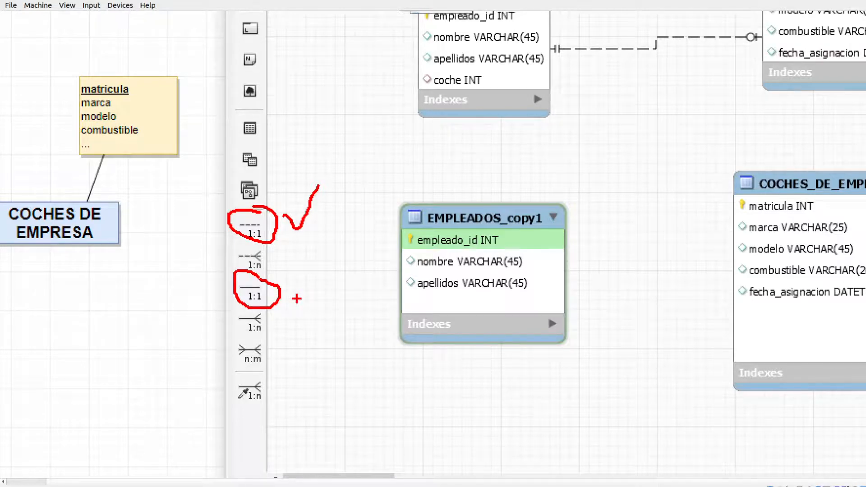
mouse_move(343, 251)
mouse_down()
mouse_move(294, 283)
mouse_move(316, 277)
mouse_up()
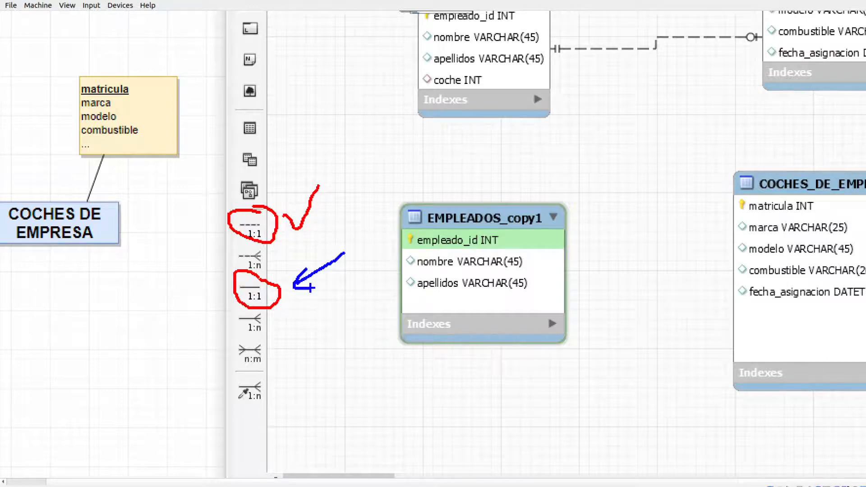
key(Escape)
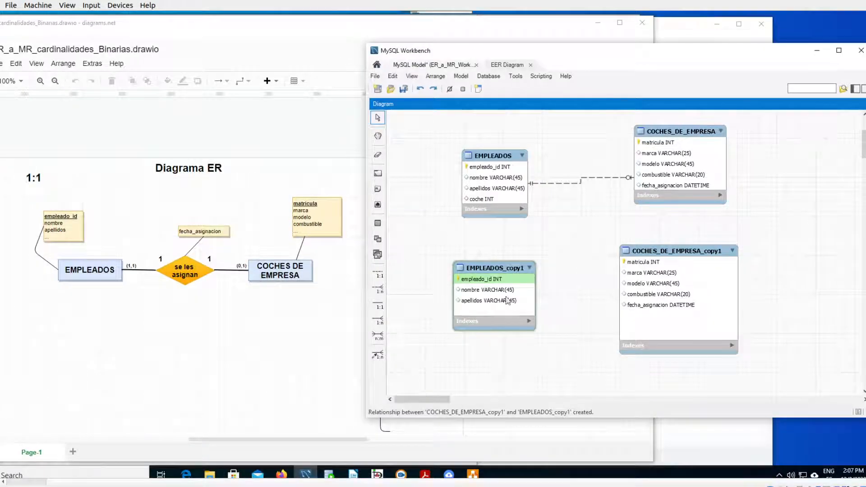
- Create a 1:1 identifying relationship with EMPLEADOS_copy1 receiving the foreign key and COCHES_DE_EMPRESA_copy1 as the referenced table
click(383, 308)
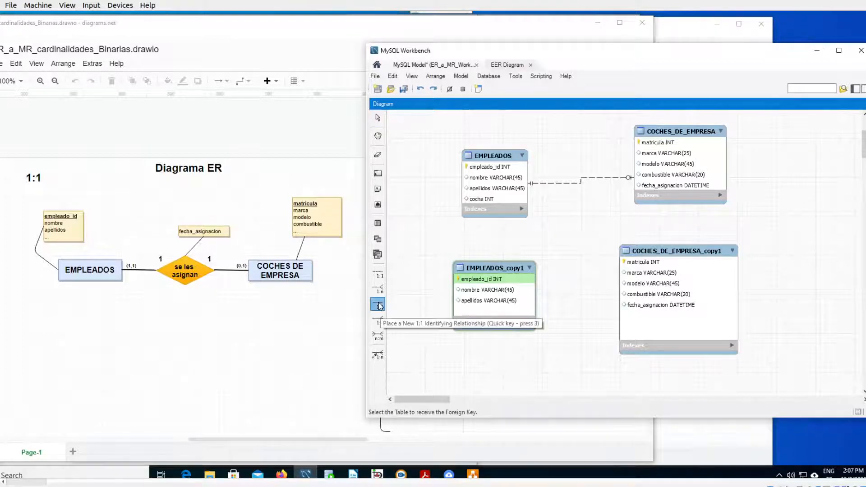
click(492, 293)
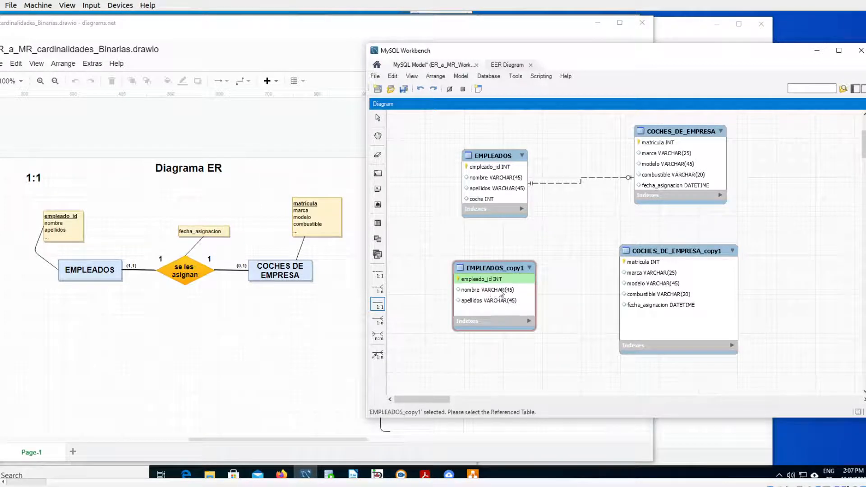
click(662, 288)
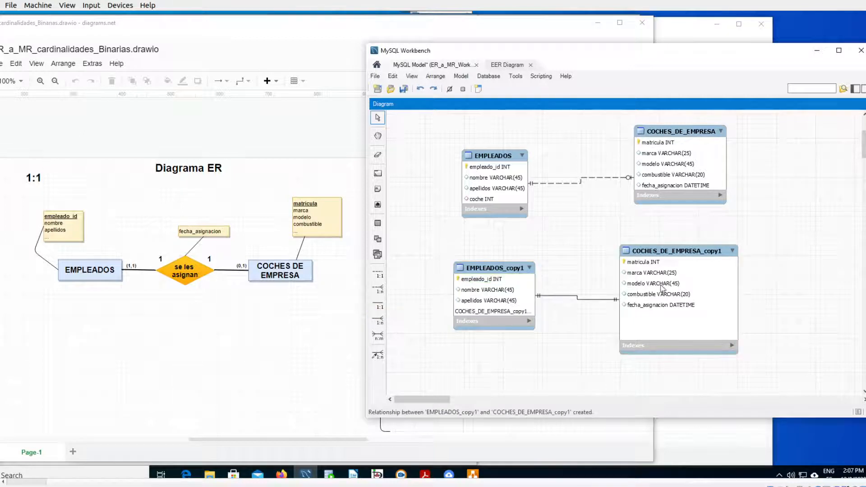
- Enlarge the EMPLEADOS_copy1 table to fit its new foreign key column and adjust its position beside COCHES_DE_EMPRESA_copy1
click(516, 328)
drag(535, 329, 546, 361)
mouse_move(510, 273)
mouse_down()
mouse_move(494, 257)
mouse_move(512, 277)
mouse_up()
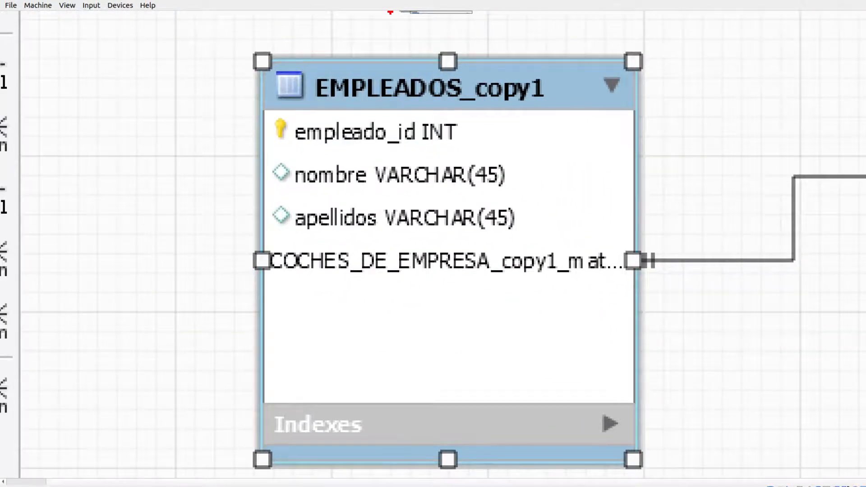
drag(281, 287, 552, 283)
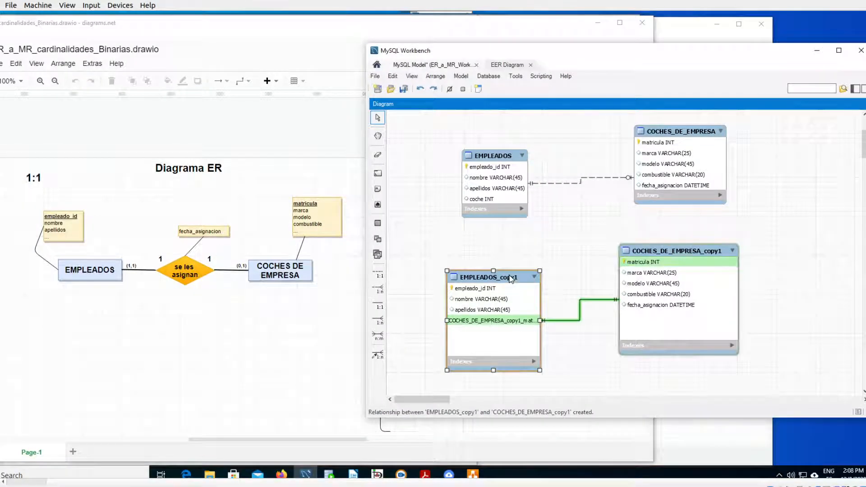
drag(519, 279, 521, 273)
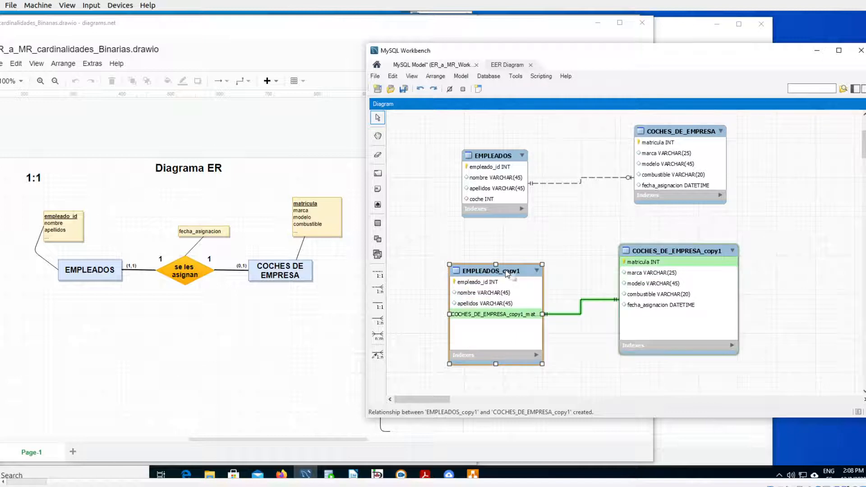
- Examine the primary key flags of empleado_id and the foreign key column in the EMPLEADOS_copy1 table definition, and close it
double_click(506, 274)
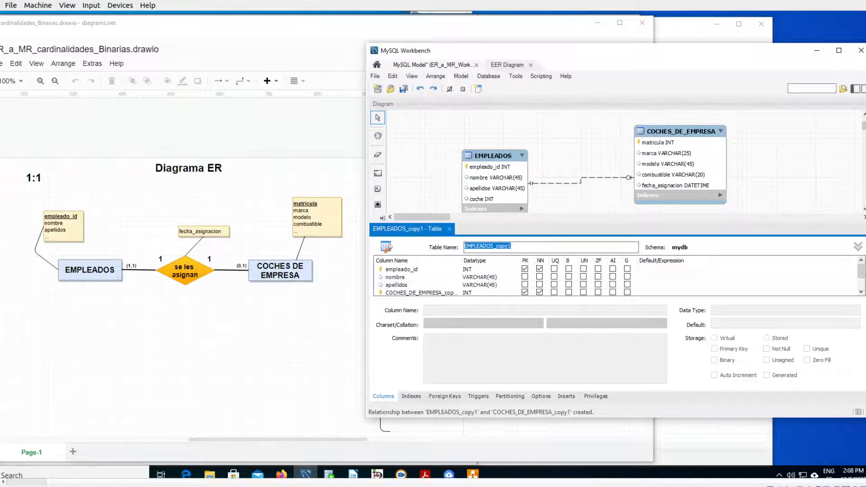
scroll(864, 211, down, 5)
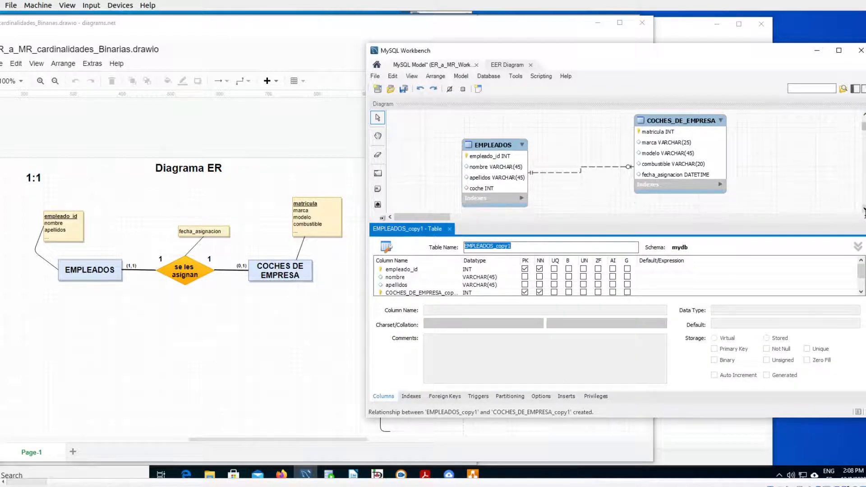
scroll(863, 211, down, 2)
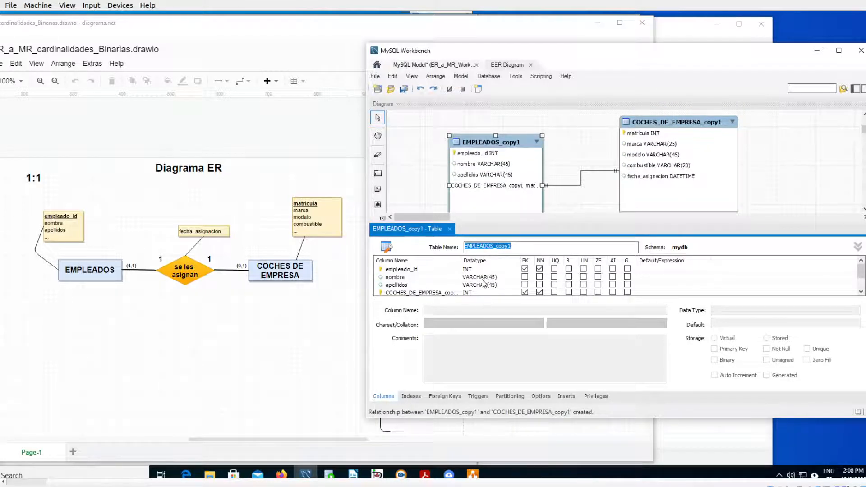
key(ctrl+1)
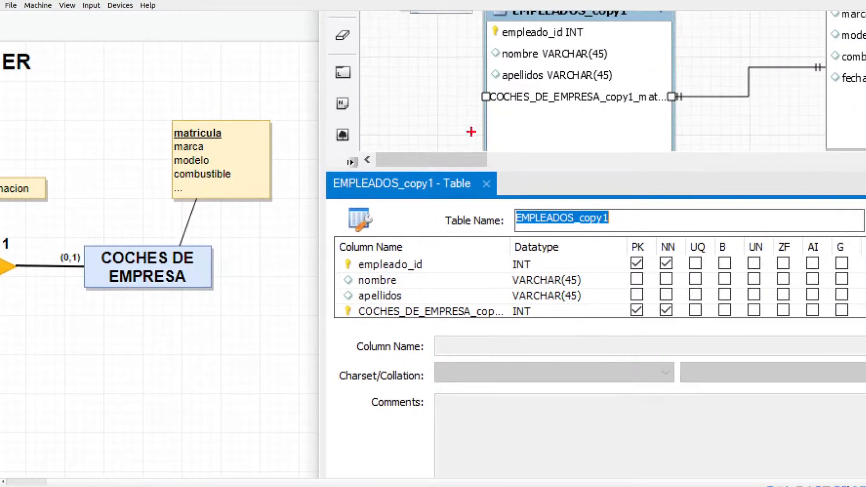
mouse_move(334, 265)
mouse_down()
mouse_move(397, 94)
mouse_move(460, 60)
mouse_up()
mouse_move(479, 65)
mouse_down()
mouse_move(473, 88)
mouse_move(557, 104)
mouse_move(638, 106)
mouse_up()
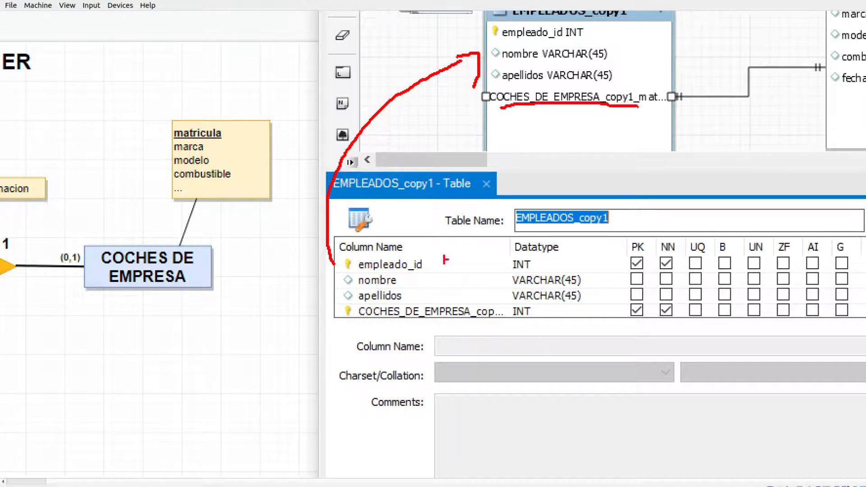
mouse_move(369, 301)
mouse_down()
mouse_move(336, 306)
mouse_move(344, 324)
mouse_move(363, 321)
mouse_up()
mouse_move(345, 250)
mouse_down()
mouse_move(341, 271)
mouse_move(359, 249)
mouse_move(340, 256)
mouse_up()
drag(338, 303, 343, 268)
mouse_move(342, 298)
mouse_down()
mouse_move(343, 310)
mouse_move(324, 308)
mouse_up()
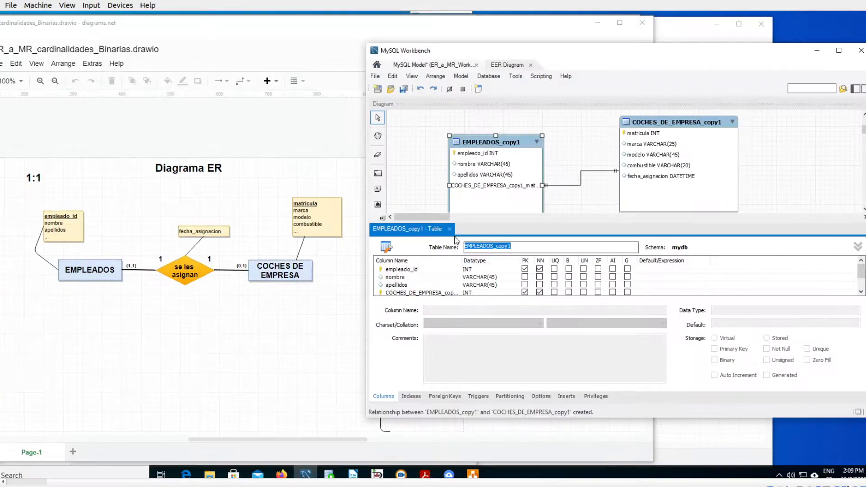
click(449, 229)
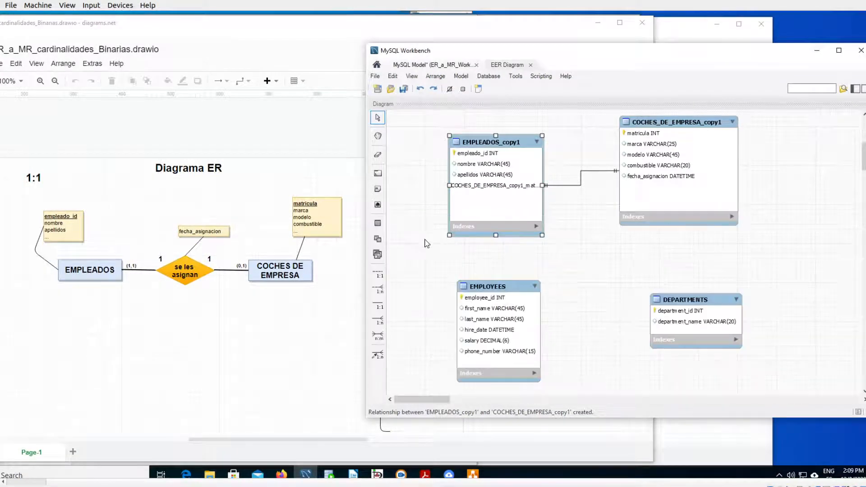
- Check the foreign keys empleado in OPCION 1 and coche in OPCION 2 against the primary keys in the diagrams.net relational model
click(243, 349)
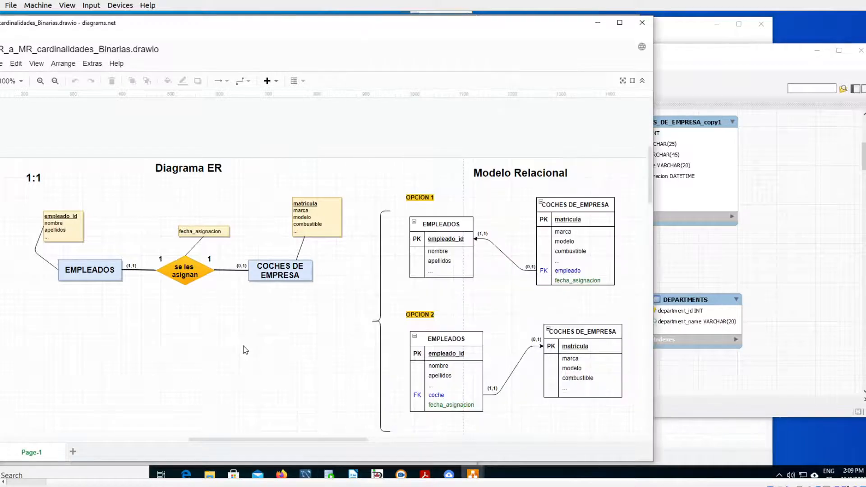
key(ctrl+1)
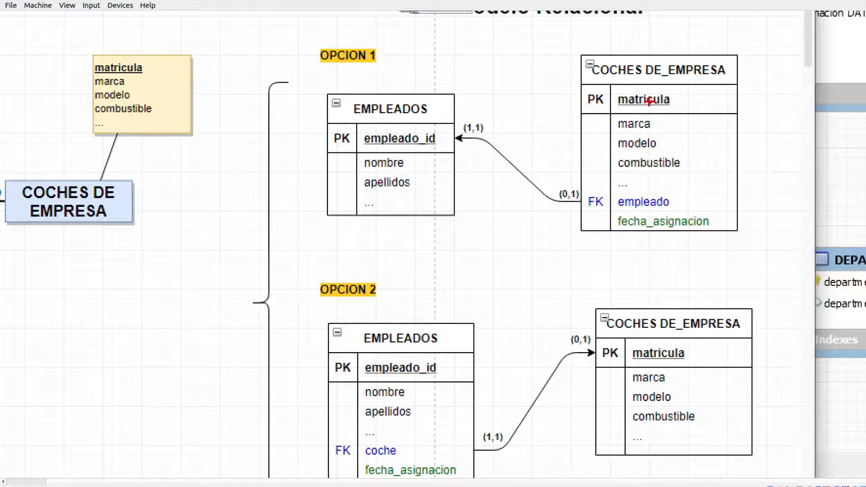
mouse_move(645, 212)
mouse_down()
mouse_move(682, 204)
mouse_move(634, 185)
mouse_move(568, 208)
mouse_move(649, 220)
mouse_up()
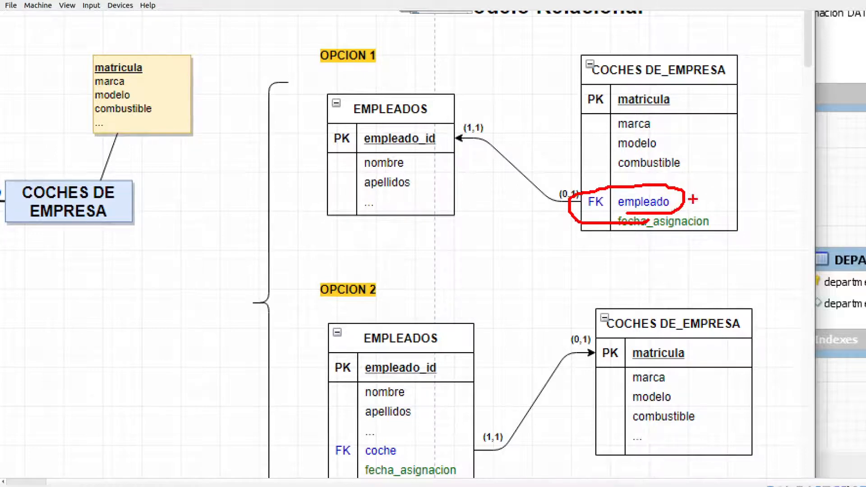
drag(632, 212, 666, 213)
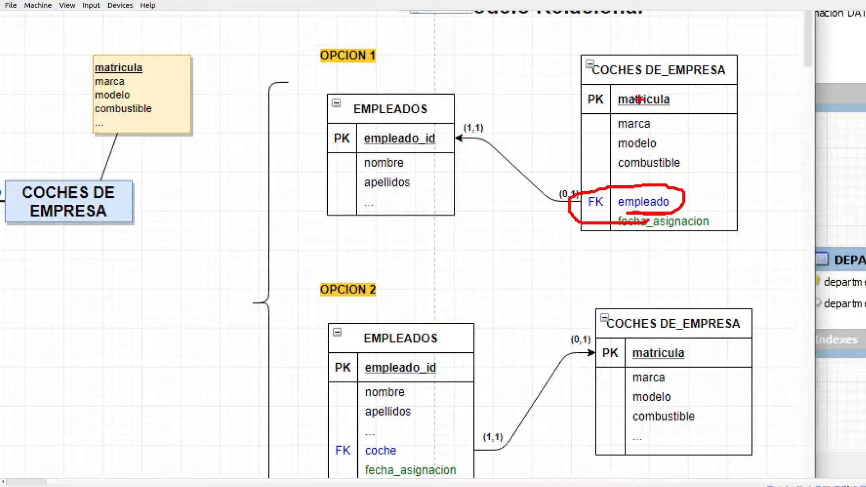
drag(627, 83, 689, 80)
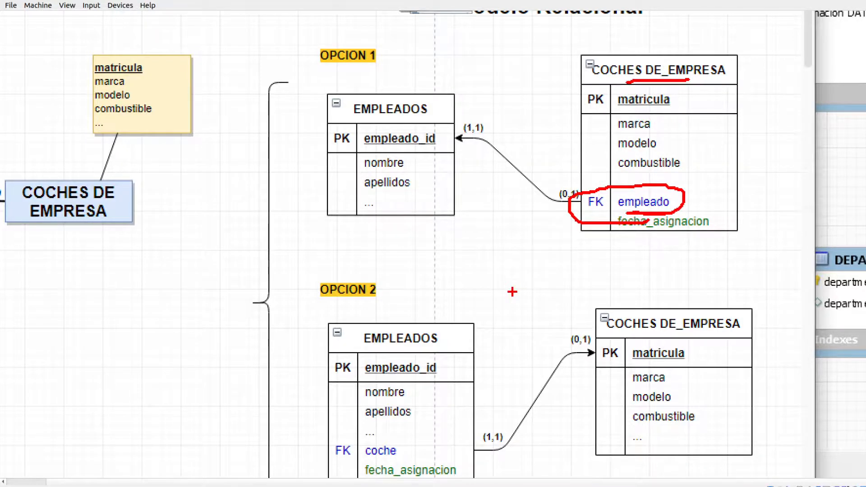
key(Escape)
scroll(502, 317, down, 1)
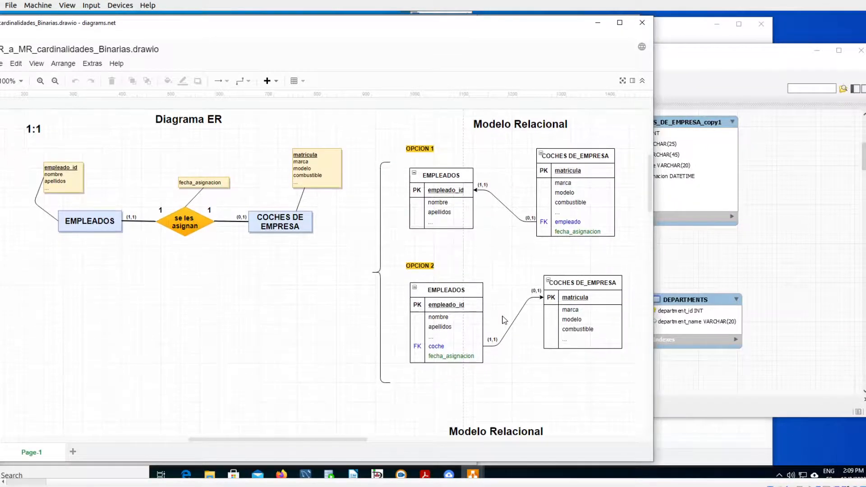
key(ctrl+1)
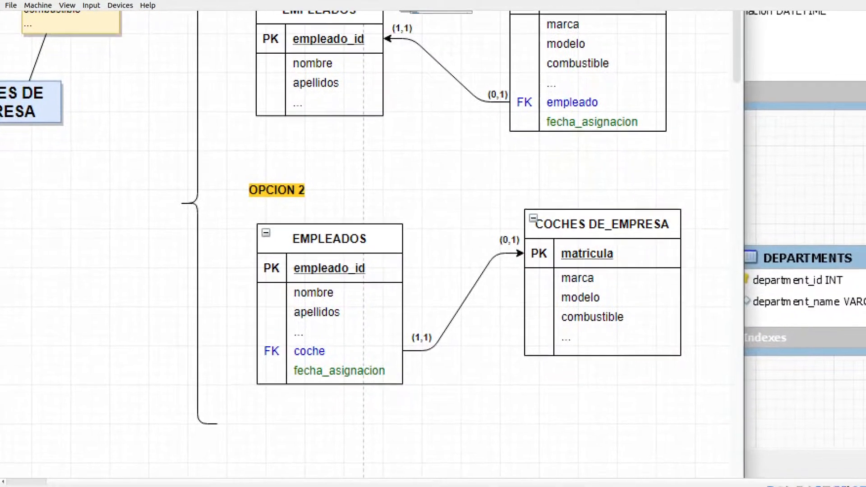
mouse_move(296, 358)
mouse_down()
mouse_move(343, 354)
mouse_move(276, 334)
mouse_move(279, 359)
mouse_move(329, 360)
mouse_move(375, 324)
mouse_move(392, 276)
mouse_move(384, 270)
mouse_up()
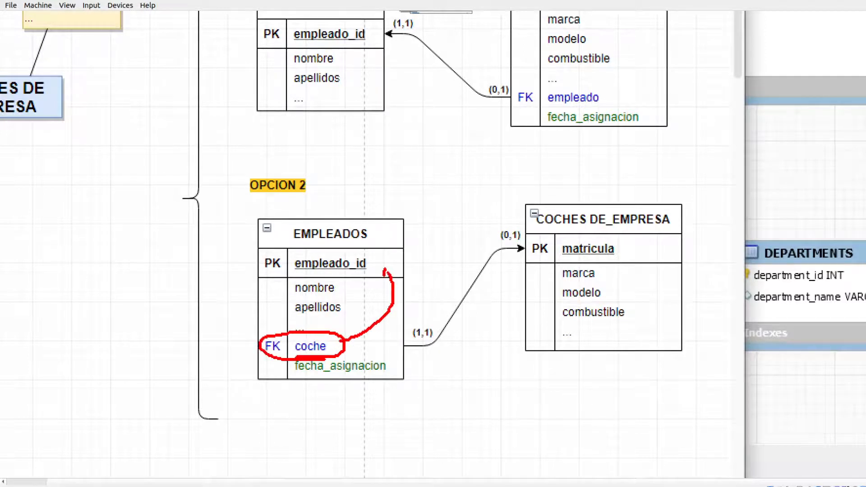
key(Escape)
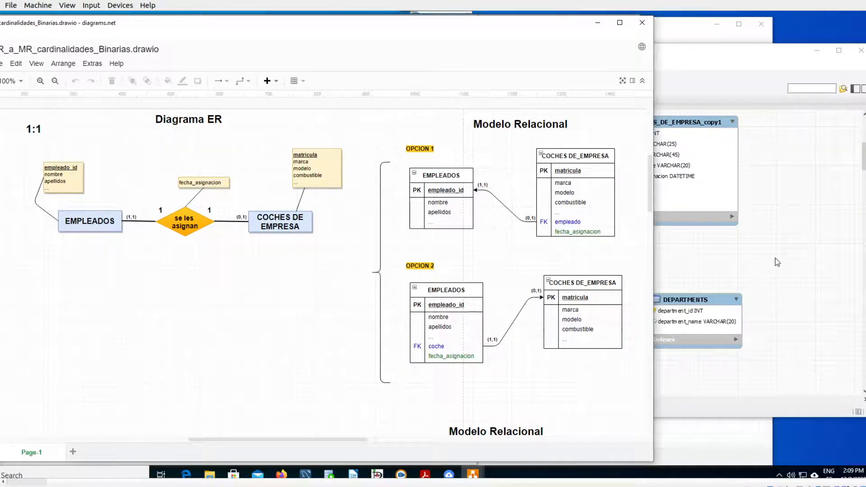
- Return to MySQL Workbench and move the EMPLEADOS table slightly downward in the EER diagram
click(773, 266)
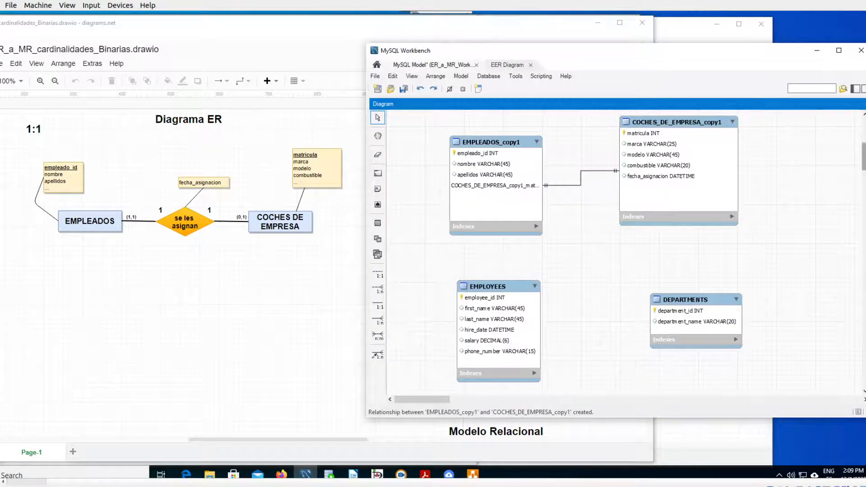
scroll(585, 156, up, 5)
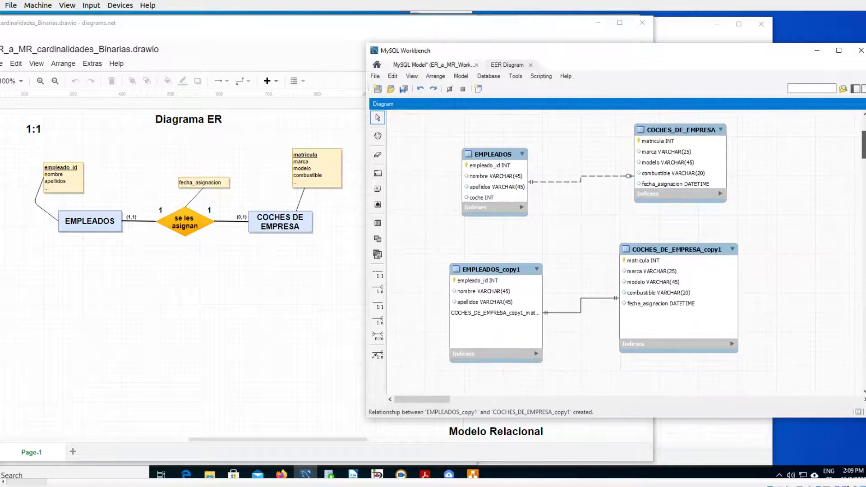
mouse_move(496, 150)
mouse_down()
mouse_move(496, 137)
mouse_move(494, 155)
mouse_up()
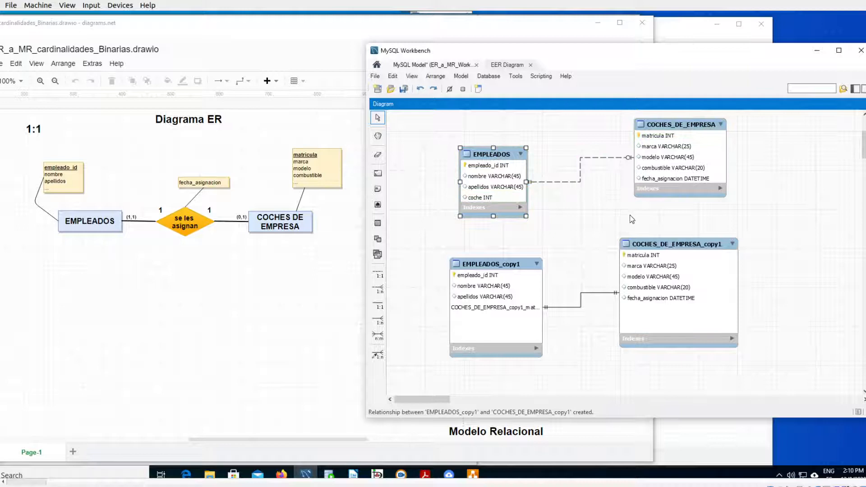
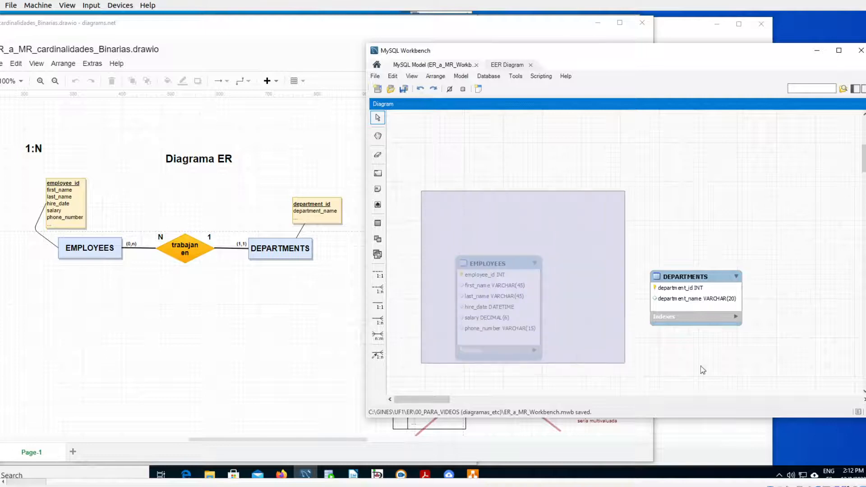
- Move the EMPLOYEES and DEPARTMENTS tables together to the upper part of the EER diagram
drag(704, 280, 697, 171)
click(622, 294)
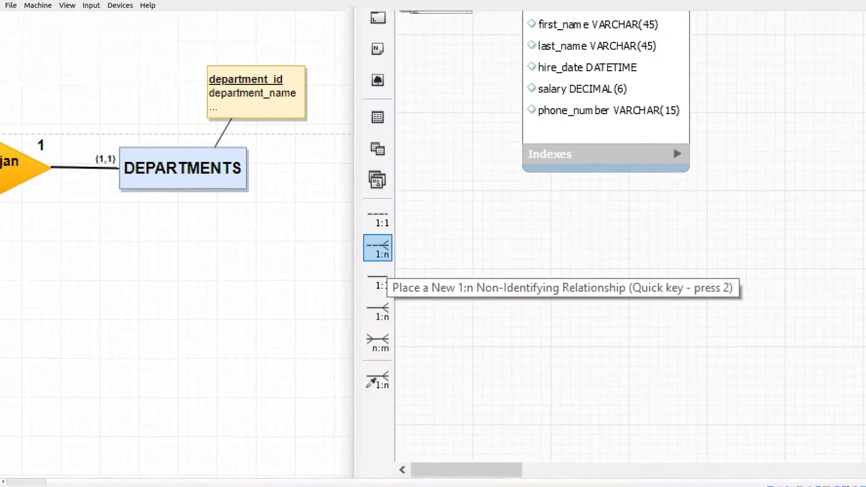
- Try a 1:n non-identifying relationship with DEPARTMENTS receiving the foreign key from EMPLOYEES, and enlarge DEPARTMENTS to show the added column
click(384, 254)
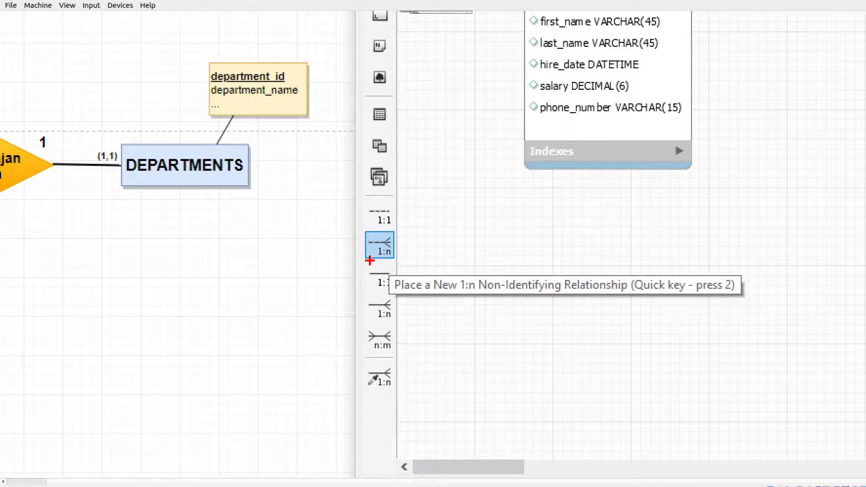
mouse_move(371, 262)
mouse_down()
mouse_move(394, 264)
mouse_move(396, 228)
mouse_move(354, 248)
mouse_move(373, 260)
mouse_up()
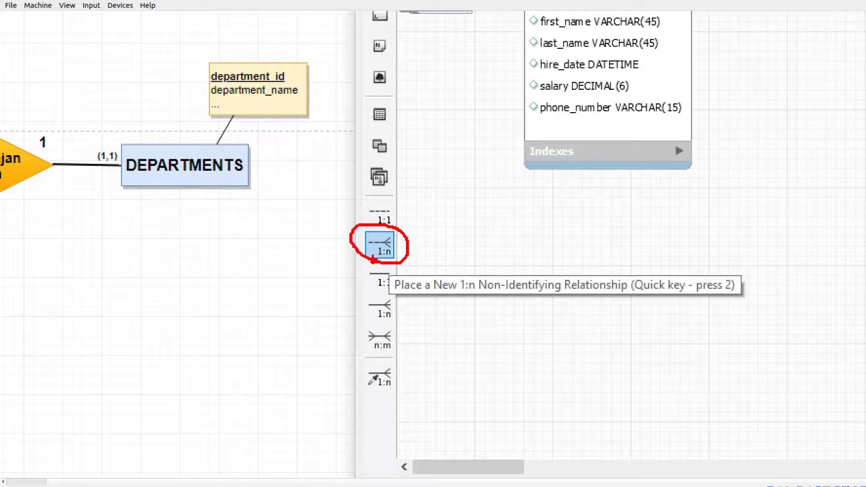
key(Escape)
click(377, 289)
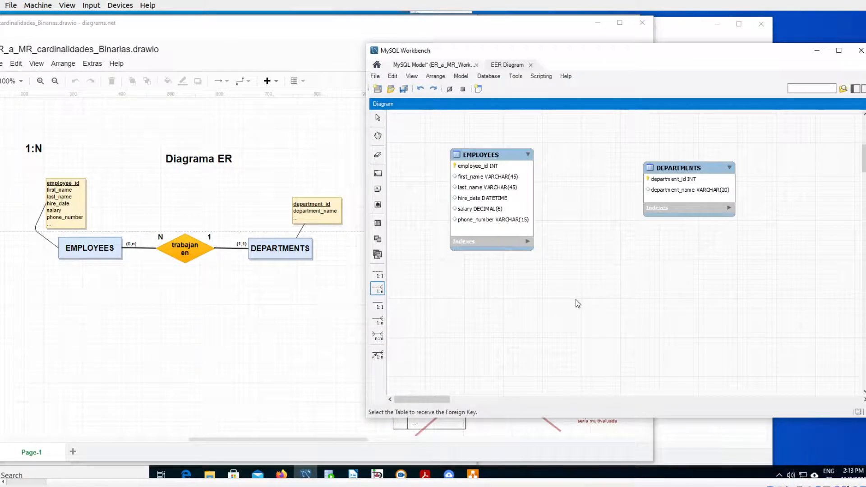
click(688, 191)
click(501, 194)
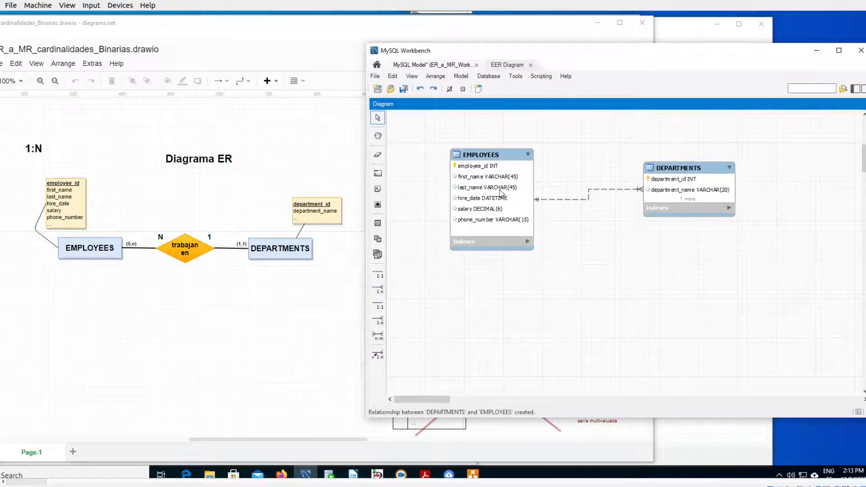
click(719, 213)
drag(734, 217, 740, 261)
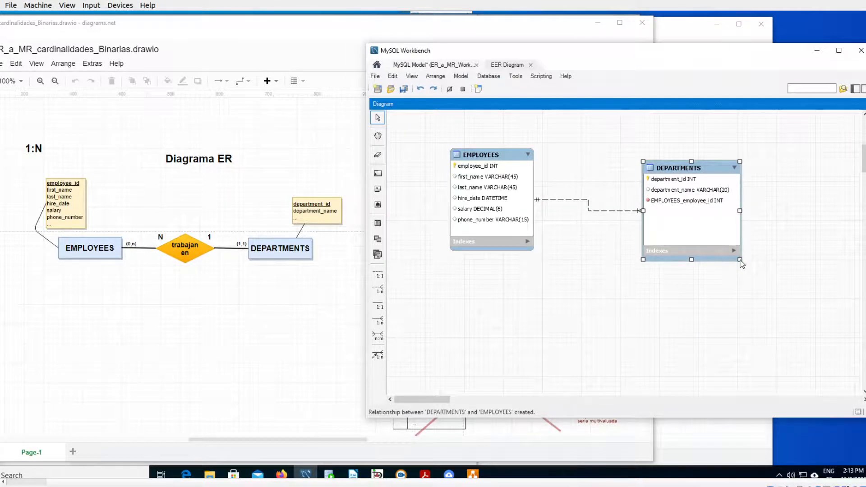
- Examine the EMPLOYEES_employee_id foreign key column in the DEPARTMENTS table
key(super+plus)
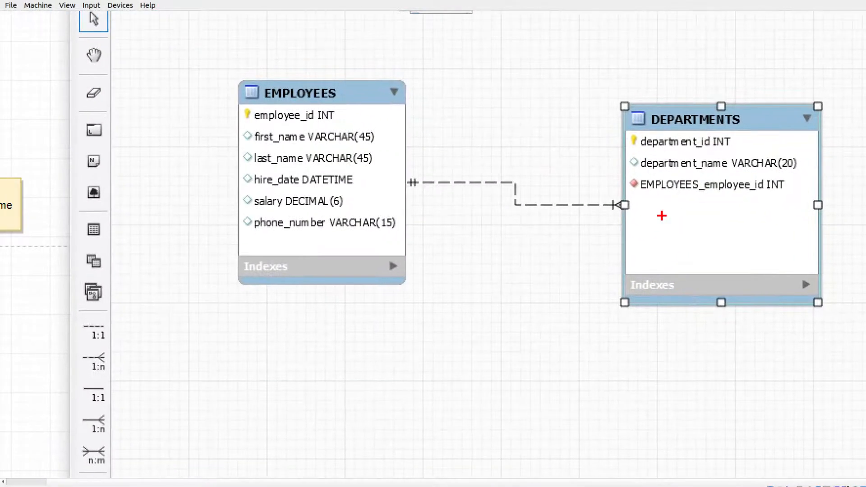
drag(640, 197, 782, 197)
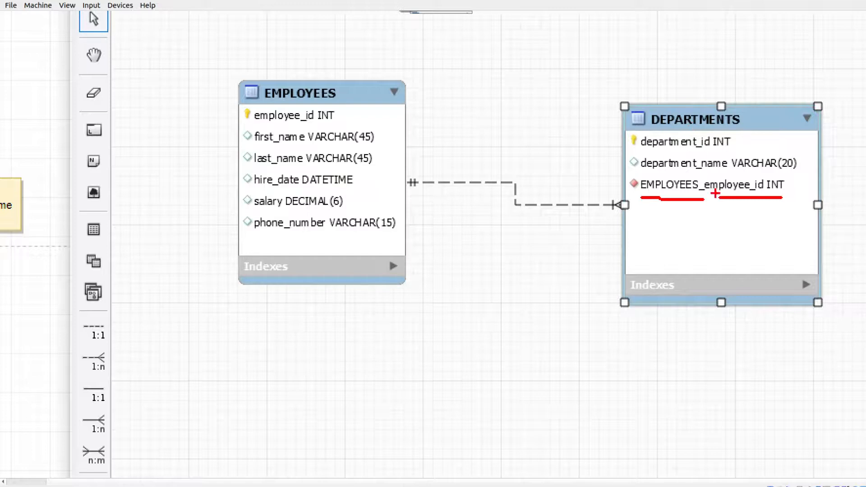
mouse_move(786, 199)
mouse_down()
mouse_move(769, 172)
mouse_move(666, 177)
mouse_move(634, 197)
mouse_move(720, 204)
mouse_up()
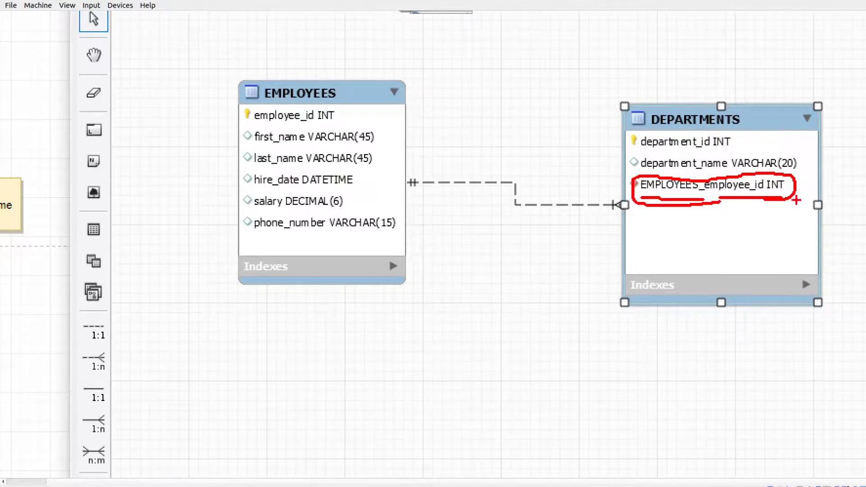
drag(828, 66, 654, 330)
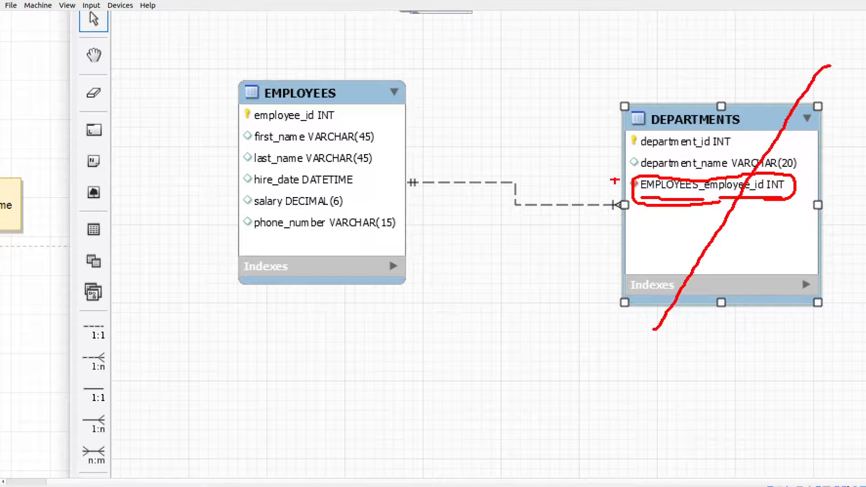
mouse_move(596, 47)
mouse_down()
mouse_move(814, 301)
mouse_move(834, 338)
mouse_up()
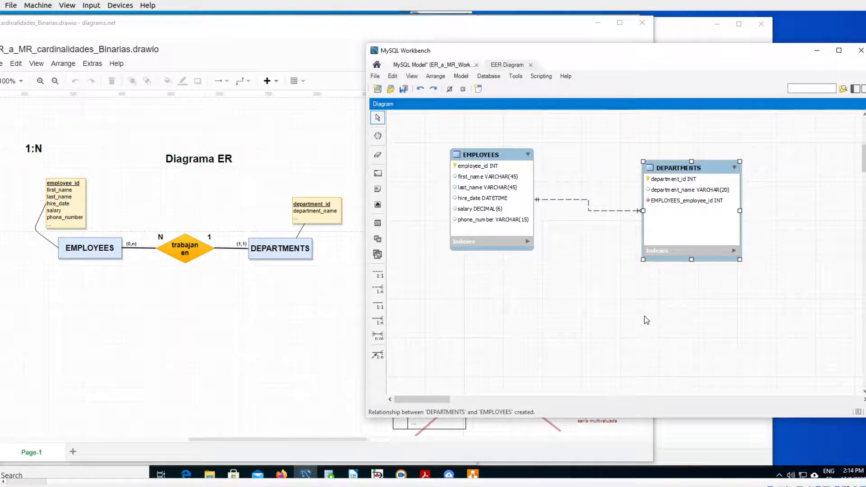
- Undo the relationship that placed the foreign key in DEPARTMENTS, and reduce the height of the DEPARTMENTS table
key(ctrl+z)
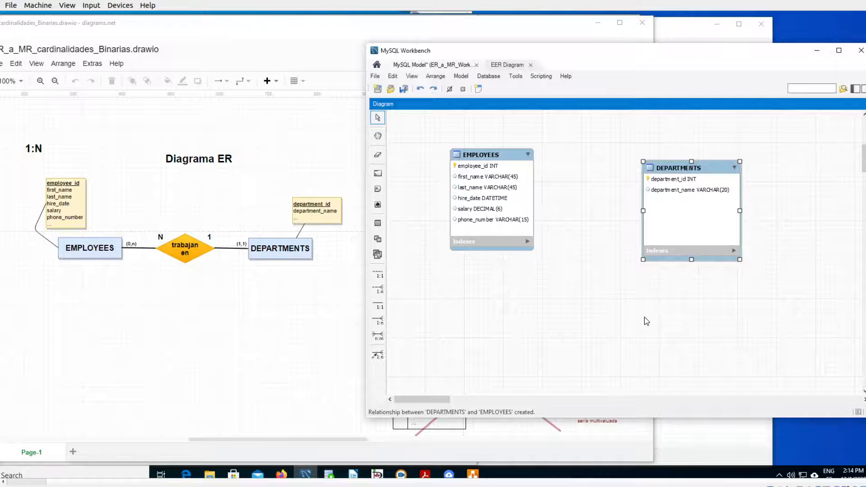
click(529, 248)
click(696, 258)
drag(691, 259, 691, 246)
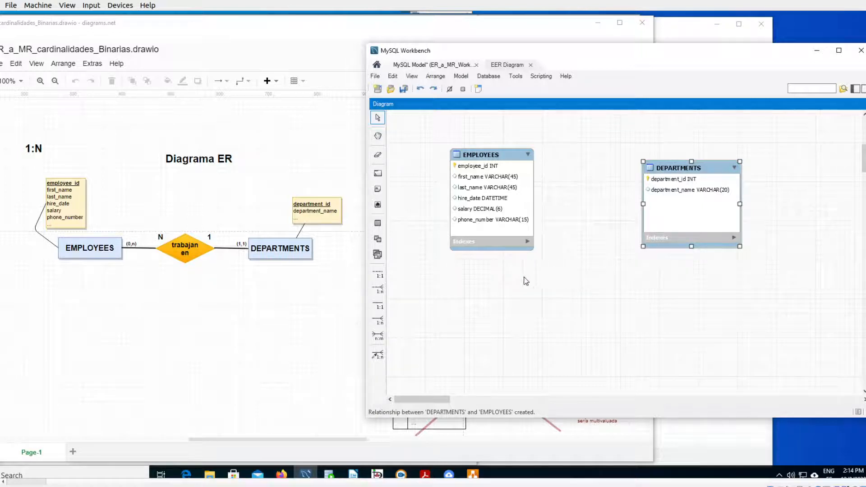
- Create a 1:n non-identifying relationship with EMPLOYEES receiving the foreign key from DEPARTMENTS, and enlarge EMPLOYEES to fit the new column
click(378, 289)
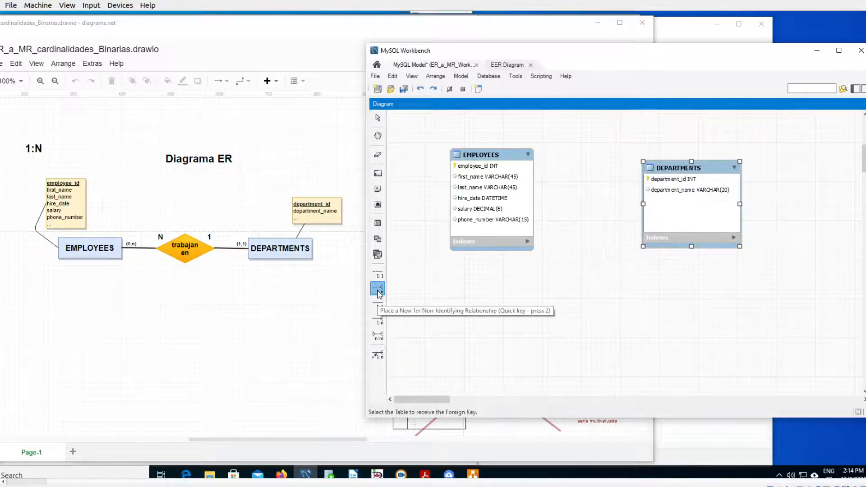
click(489, 202)
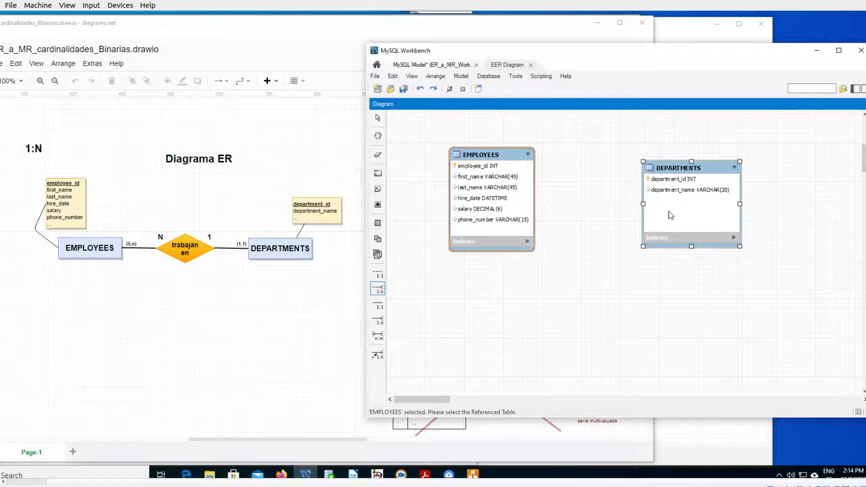
click(691, 198)
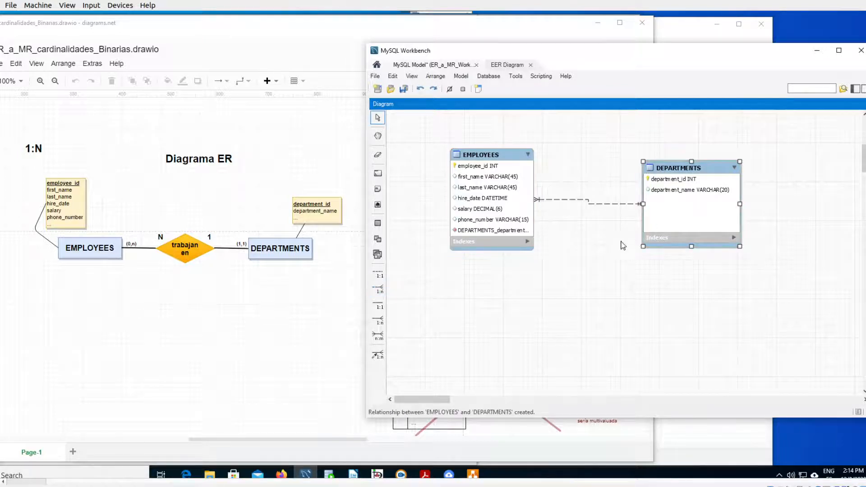
click(526, 249)
drag(534, 253, 539, 263)
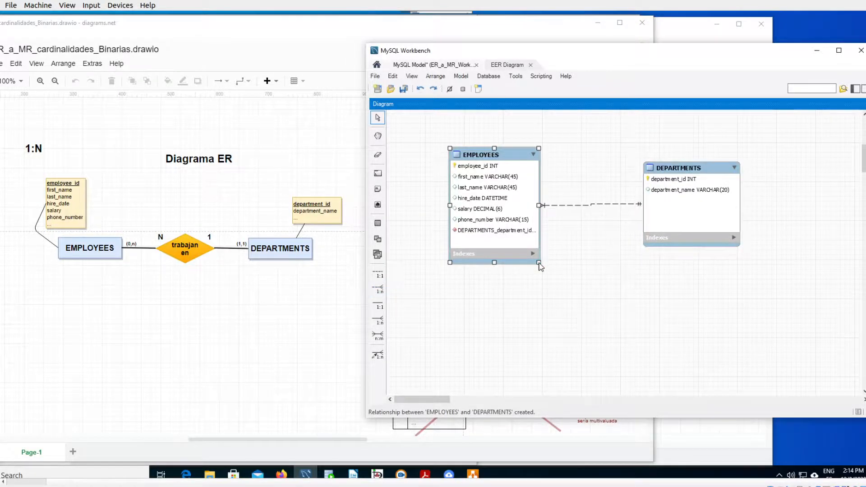
- Examine how the foreign key column in EMPLOYEES references the department_id primary key of DEPARTMENTS through the new relationship
mouse_move(370, 236)
mouse_down()
mouse_move(528, 235)
mouse_move(485, 208)
mouse_move(350, 218)
mouse_move(391, 240)
mouse_up()
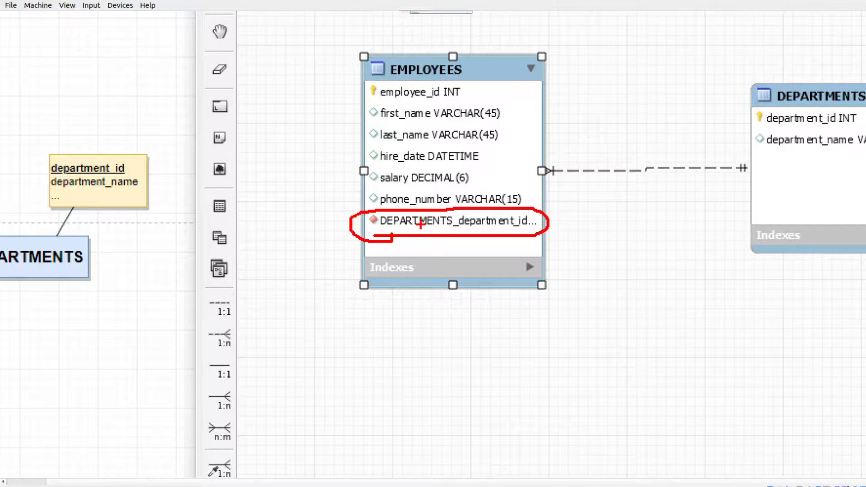
mouse_move(555, 225)
mouse_down()
mouse_move(644, 156)
mouse_move(744, 114)
mouse_move(742, 137)
mouse_move(750, 108)
mouse_up()
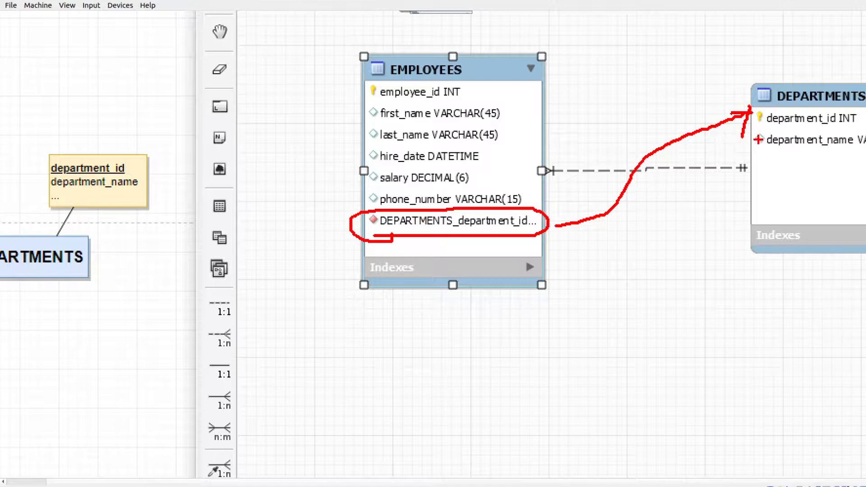
key(Escape)
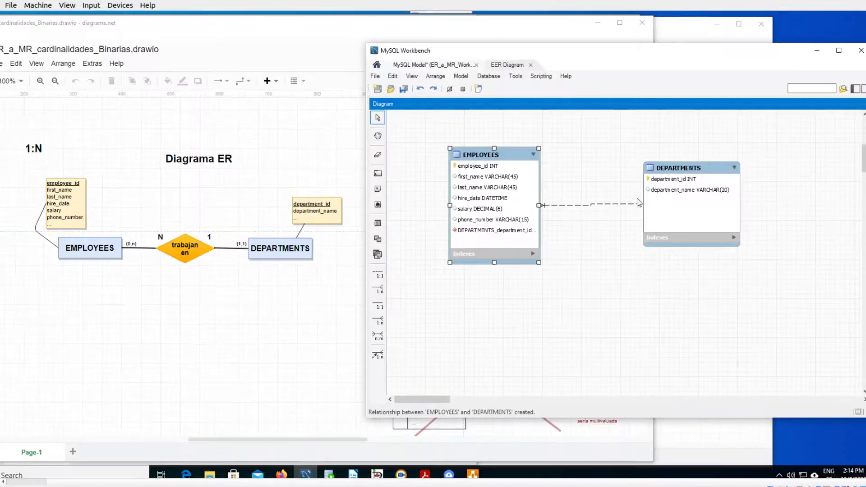
key(ctrl+1)
click(593, 206)
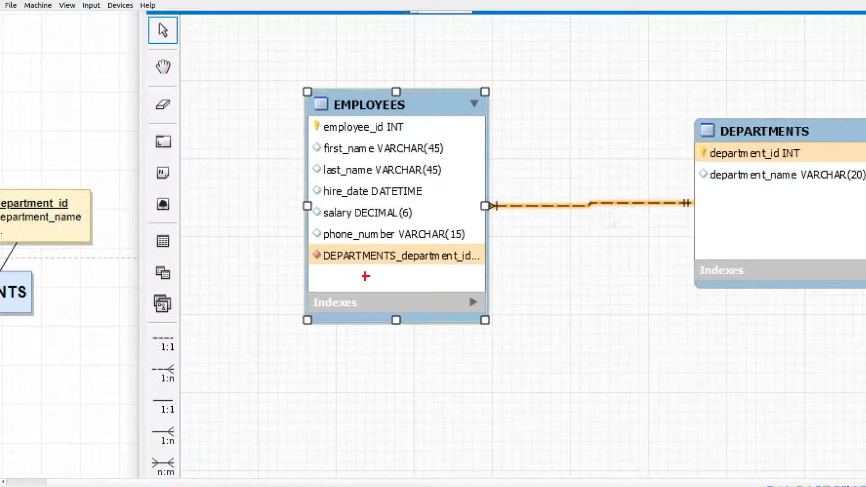
drag(314, 268, 468, 261)
drag(699, 164, 715, 161)
mouse_move(489, 254)
mouse_down()
mouse_move(562, 232)
mouse_move(685, 154)
mouse_move(690, 168)
mouse_up()
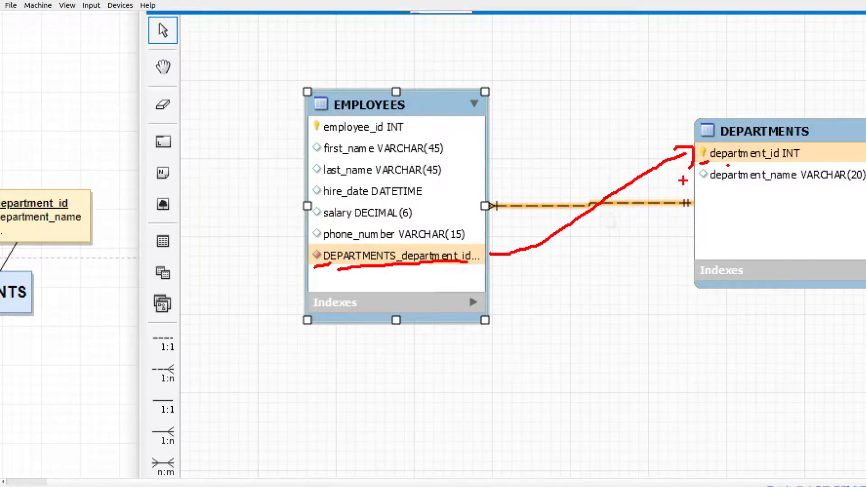
key(Escape)
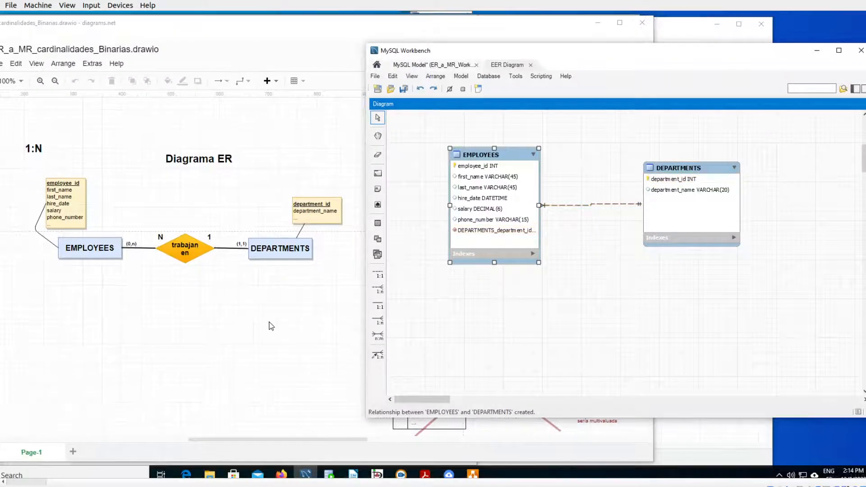
- Switch to diagrams.net and check the (1,1) and (0,n) cardinalities of the EMPLOYEES to DEPARTMENTS reference in the relational model
click(270, 326)
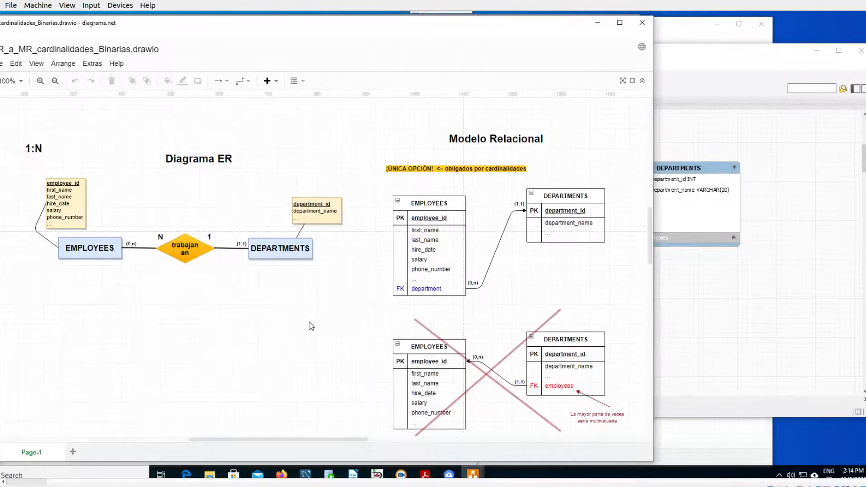
key(ctrl+1)
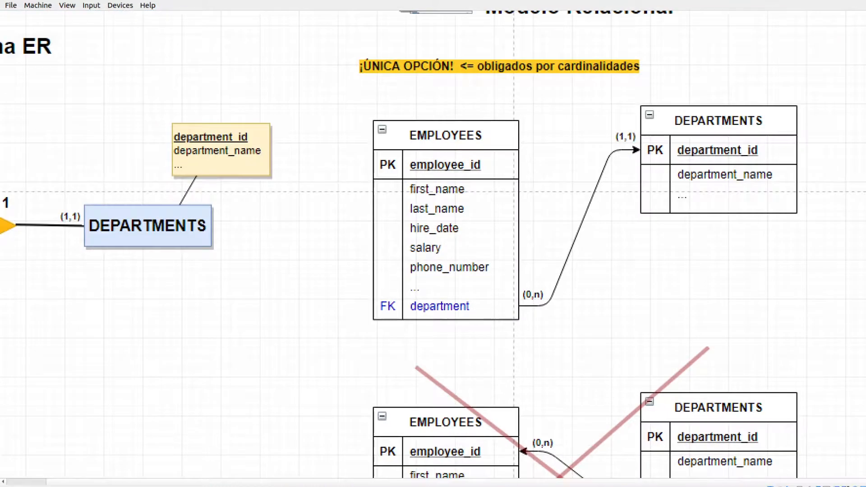
click(405, 280)
drag(684, 175, 690, 181)
drag(548, 289, 532, 293)
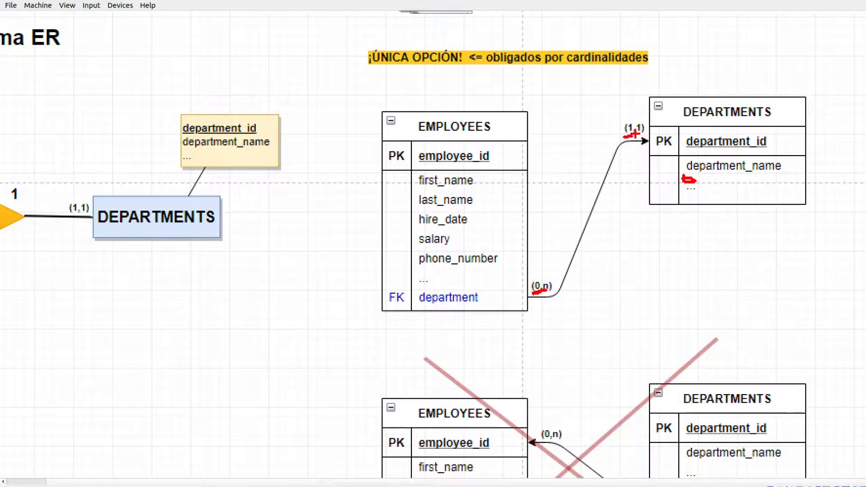
key(Escape)
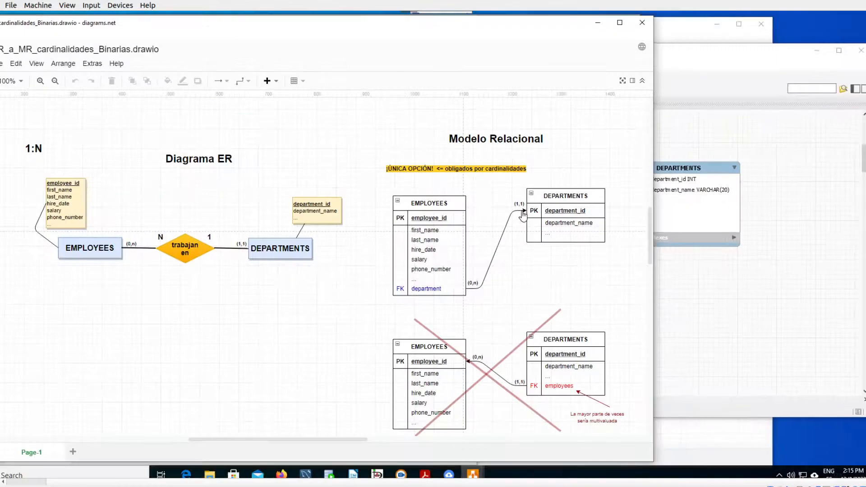
- Return to MySQL Workbench, move the DEPARTMENTS table slightly upward, and examine the cardinality symbol at its end of the relationship
click(672, 267)
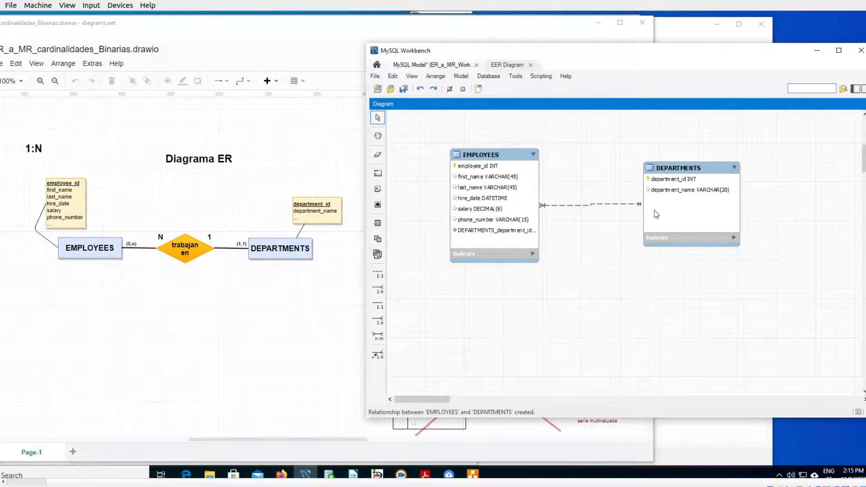
drag(678, 177, 680, 161)
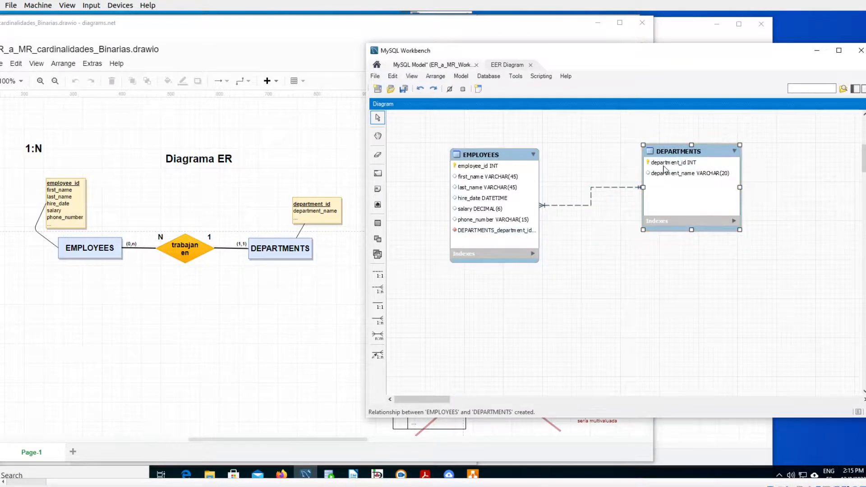
key(ctrl+1)
click(628, 192)
mouse_move(641, 162)
mouse_down()
mouse_move(617, 168)
mouse_move(655, 193)
mouse_move(627, 166)
mouse_up()
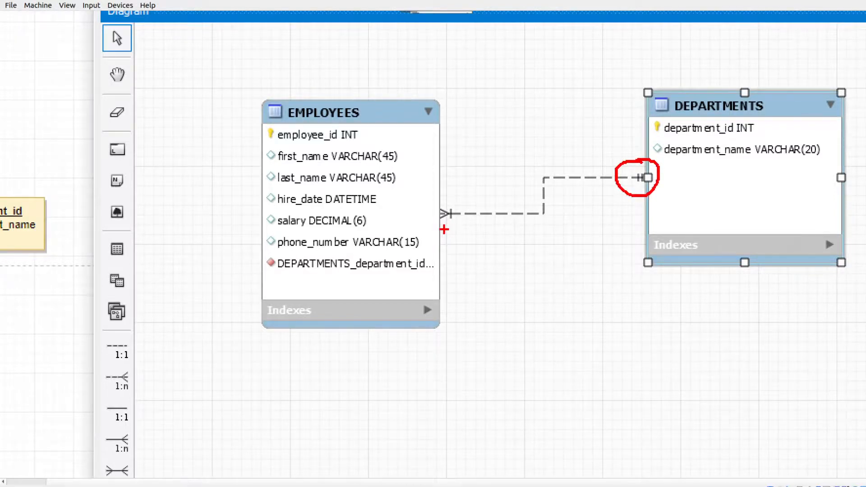
key(Escape)
- Examine the cardinality symbol at the EMPLOYEES end of the relationship in close-up and annotate it as (1,n)
key(ctrl+1)
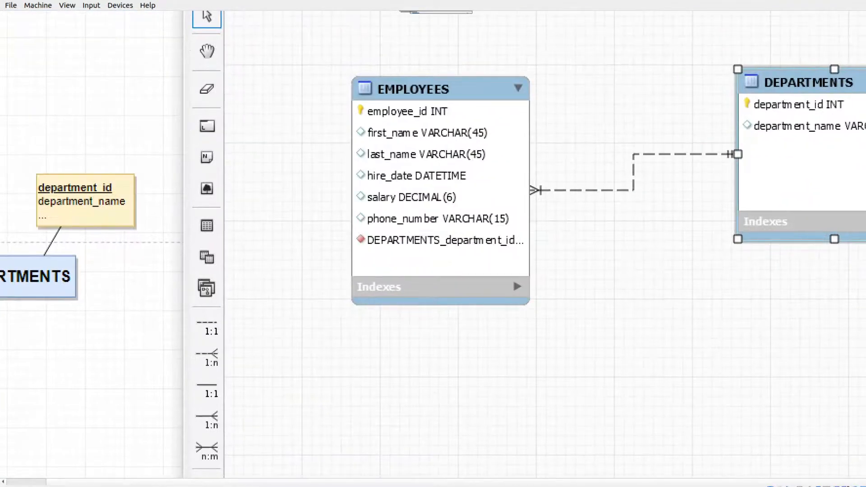
scroll(541, 212, up, 3)
scroll(541, 213, up, 1)
click(553, 197)
mouse_move(510, 130)
mouse_down()
mouse_move(481, 138)
mouse_move(426, 228)
mouse_move(586, 208)
mouse_move(495, 126)
mouse_up()
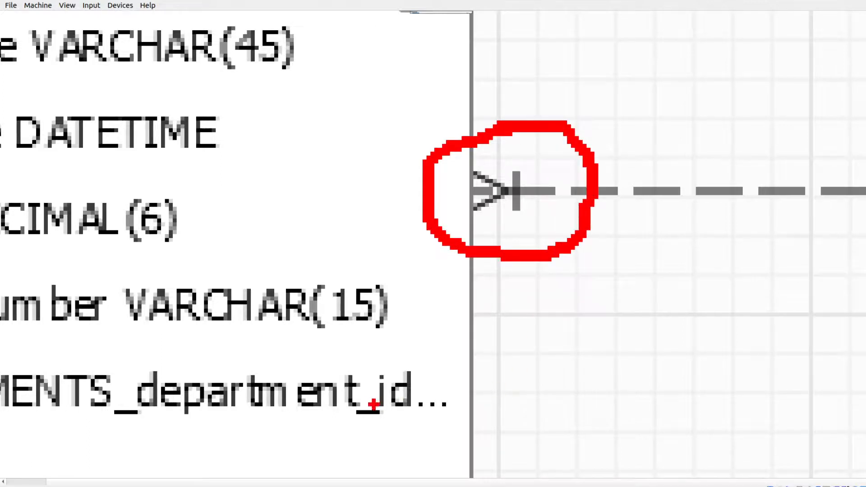
key(t)
text((1,n))
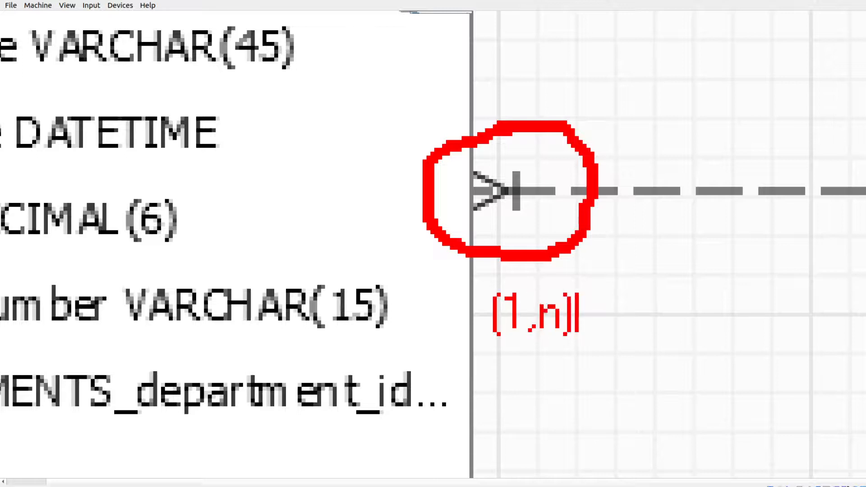
key(Escape)
drag(522, 169, 510, 228)
drag(499, 181, 444, 138)
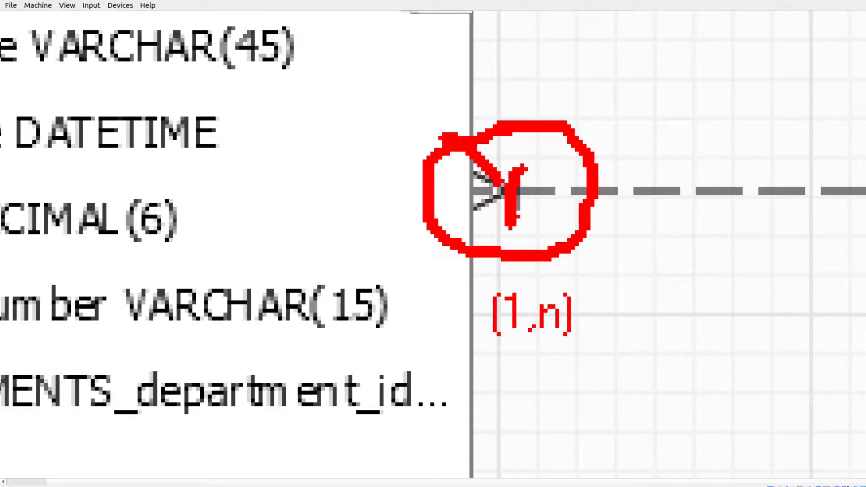
mouse_move(501, 188)
mouse_down()
mouse_move(454, 185)
mouse_move(437, 246)
mouse_up()
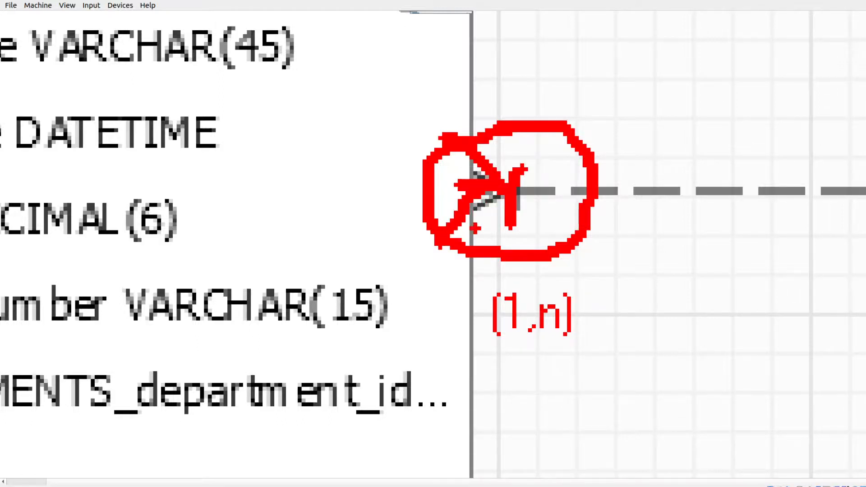
- Make the EMPLOYEES side non-mandatory in the foreign key settings of the relationship between EMPLOYEES and DEPARTMENTS
key(Escape)
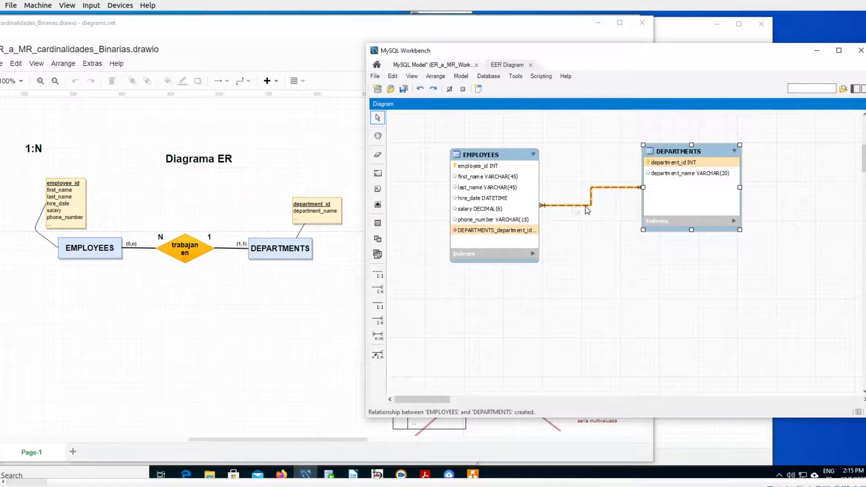
double_click(586, 206)
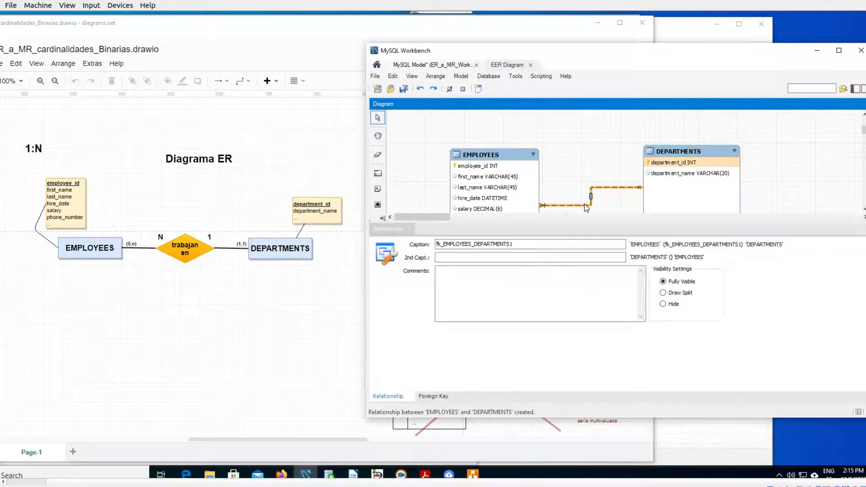
click(437, 398)
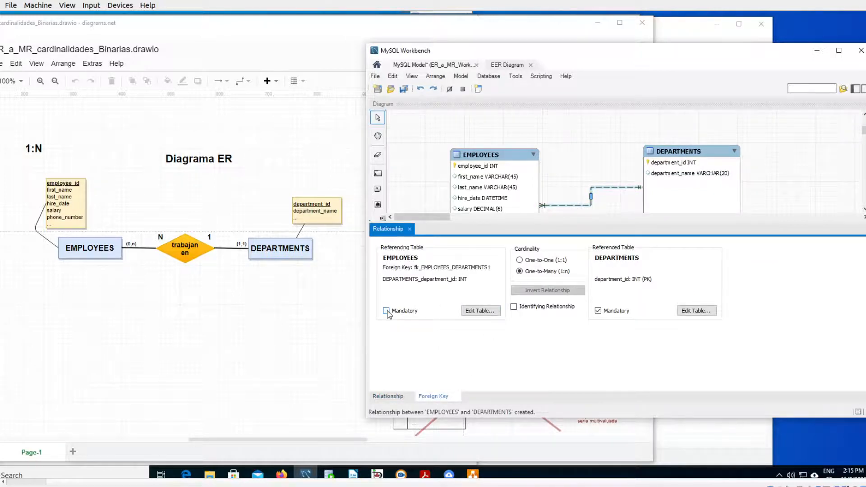
click(409, 230)
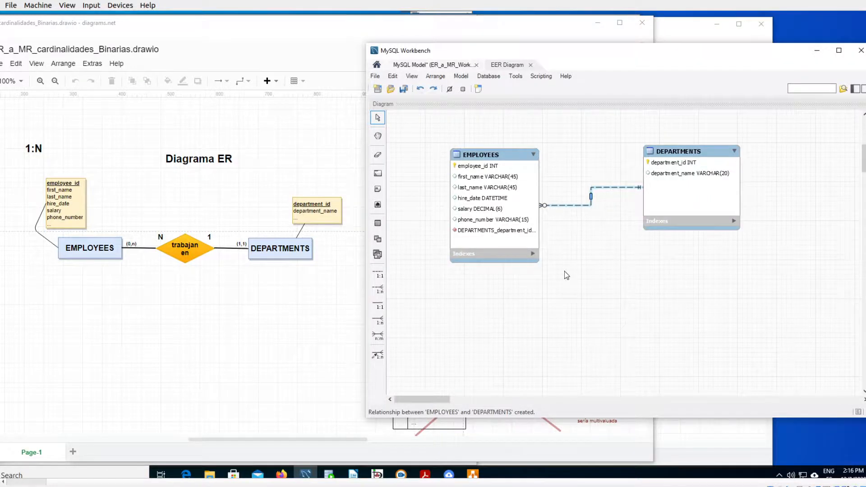
- Examine the relationship in close-up and mark the optional-many symbol at its EMPLOYEES end
key(ctrl+1)
click(613, 203)
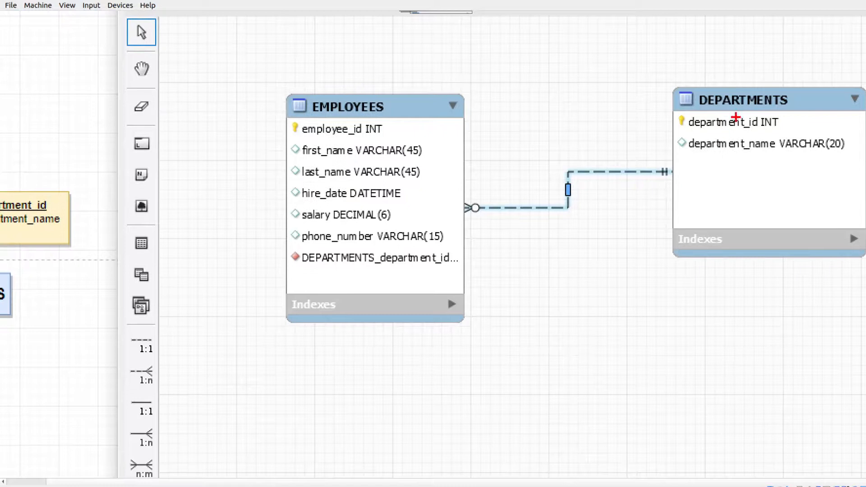
mouse_move(460, 186)
mouse_down()
mouse_move(491, 193)
mouse_move(490, 223)
mouse_move(483, 184)
mouse_up()
key(Escape)
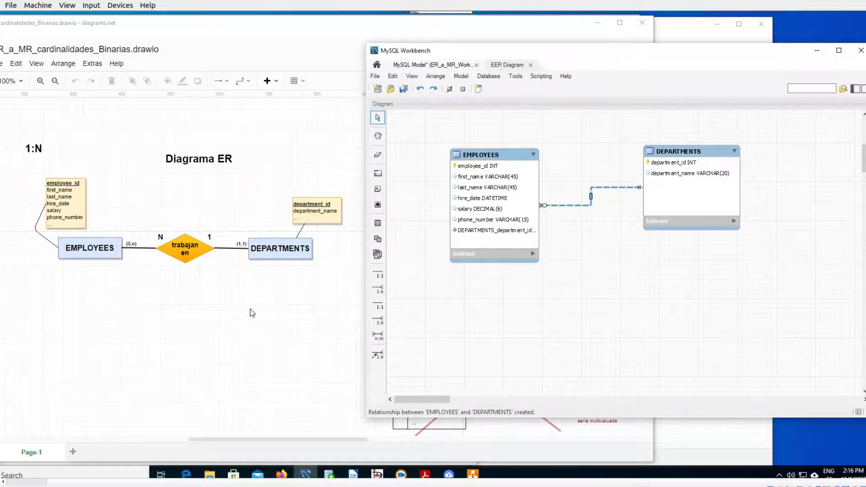
- Switch to diagrams.net, review the 1:1 example, and circle the fecha_asignacion attribute of the "se les asignan" relationship
click(252, 312)
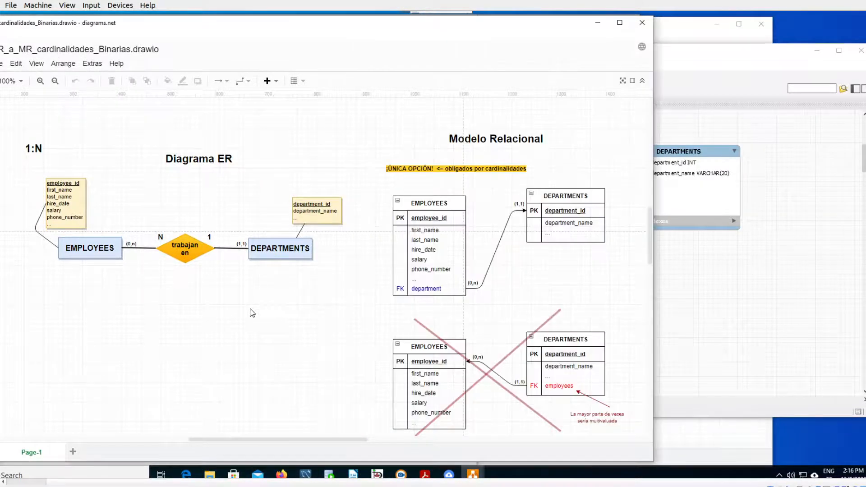
drag(648, 226, 657, 181)
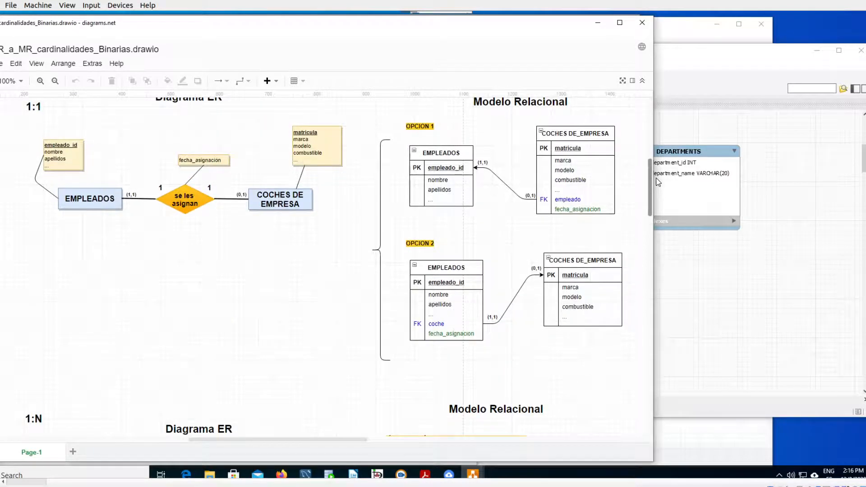
drag(657, 181, 659, 226)
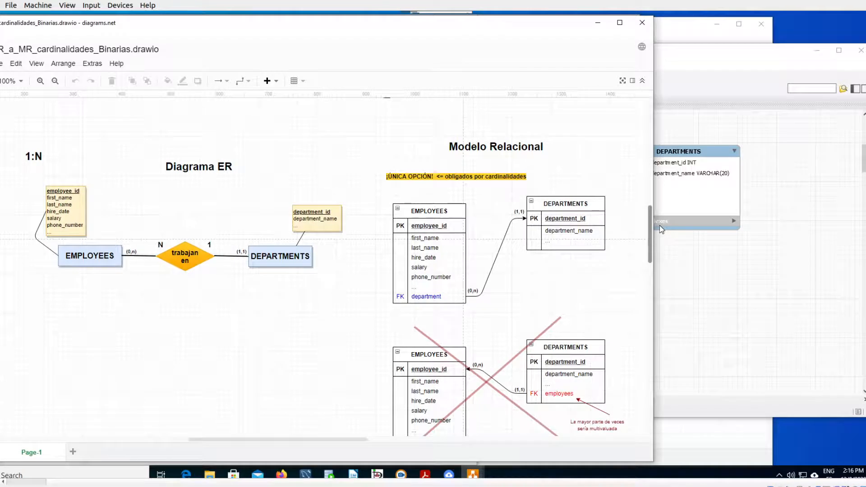
drag(659, 225, 660, 168)
key(ctrl+1)
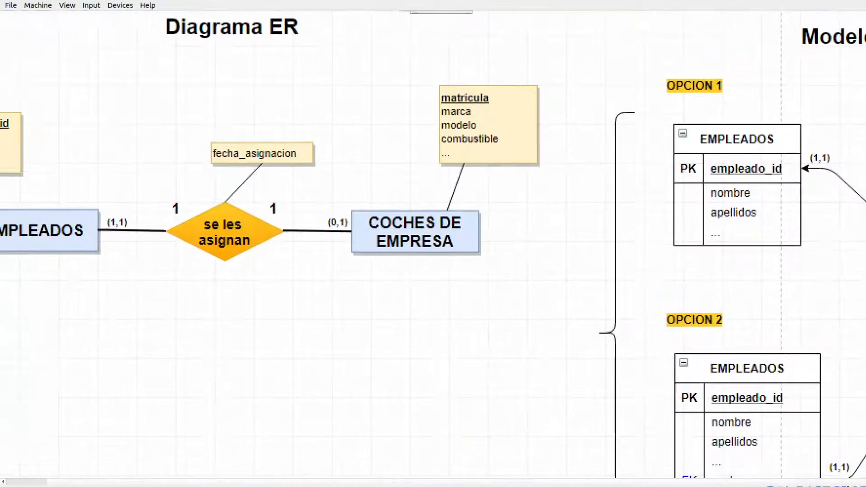
mouse_move(331, 138)
mouse_down()
mouse_move(306, 135)
mouse_move(307, 202)
mouse_move(361, 136)
mouse_move(351, 138)
mouse_up()
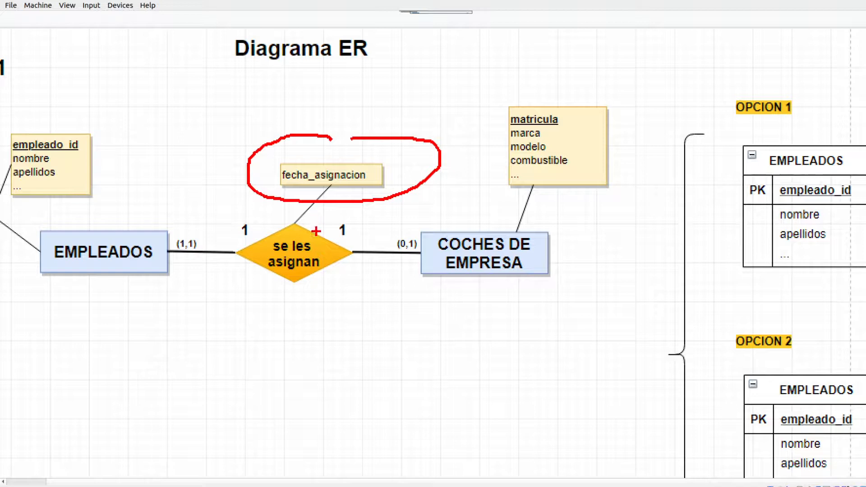
key(Escape)
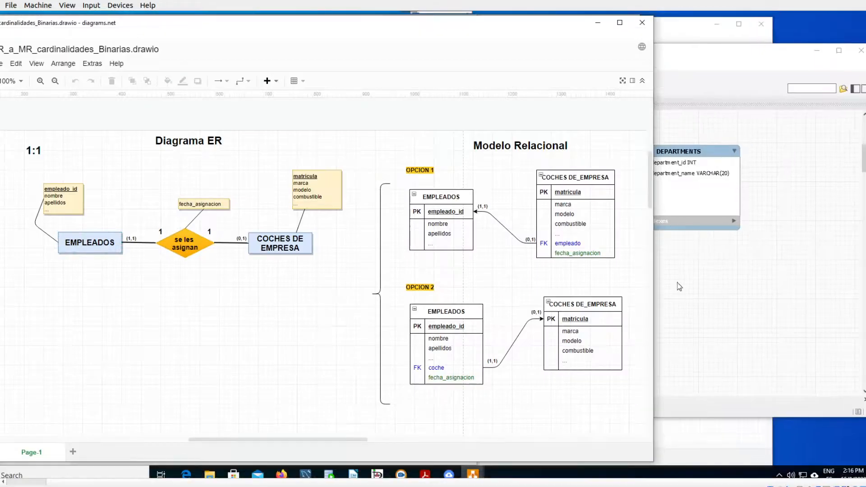
- Return to MySQL Workbench and examine the EMPLEADOS to COCHES_DE_EMPRESA relationship, sketching an arrow from EMPLEADOS to COCHES_DE_EMPRESA
click(718, 274)
scroll(856, 182, up, 5)
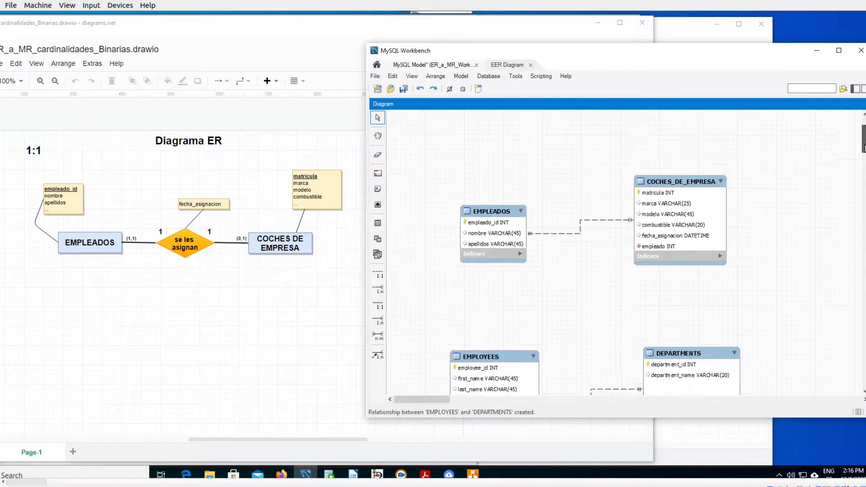
key(ctrl+1)
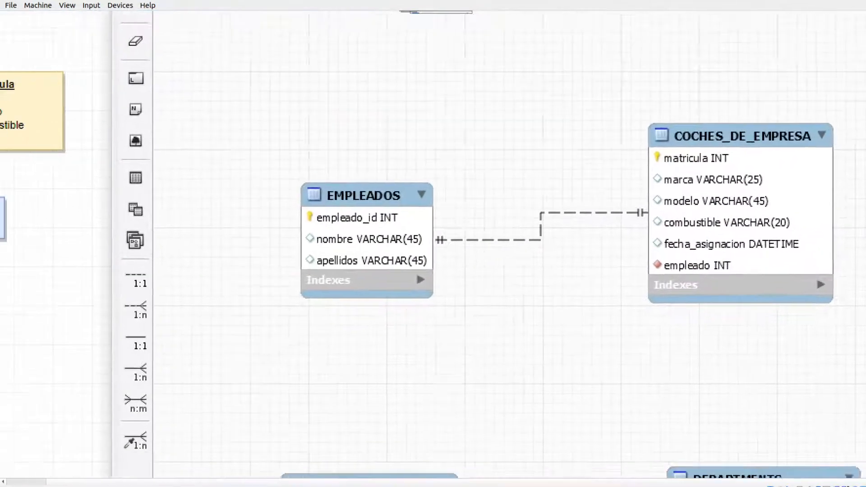
click(523, 224)
mouse_move(463, 197)
mouse_down()
mouse_move(625, 187)
mouse_move(637, 199)
mouse_up()
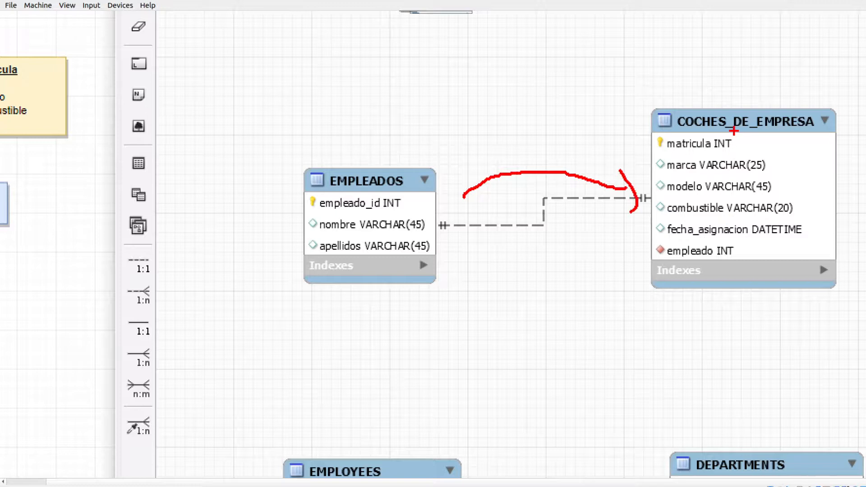
key(Escape)
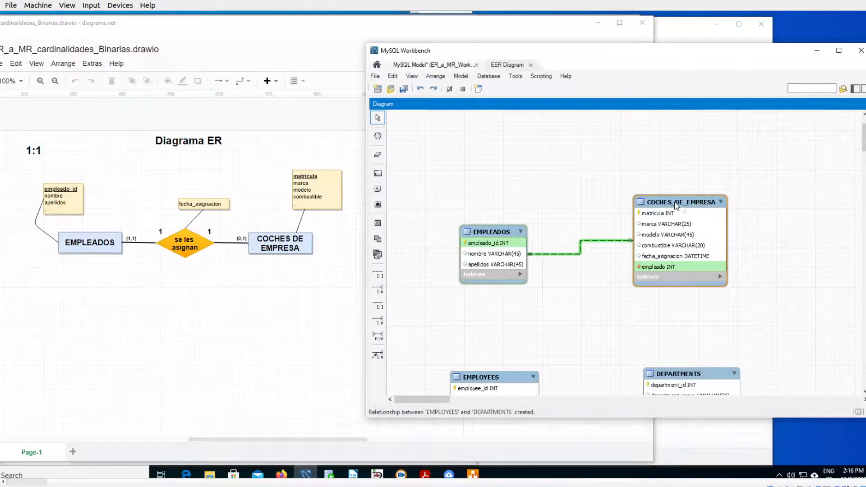
- Add a fecha_asignacion column of type DATETIME below the empleado column in the COCHES_DE_EMPRESA table
double_click(676, 204)
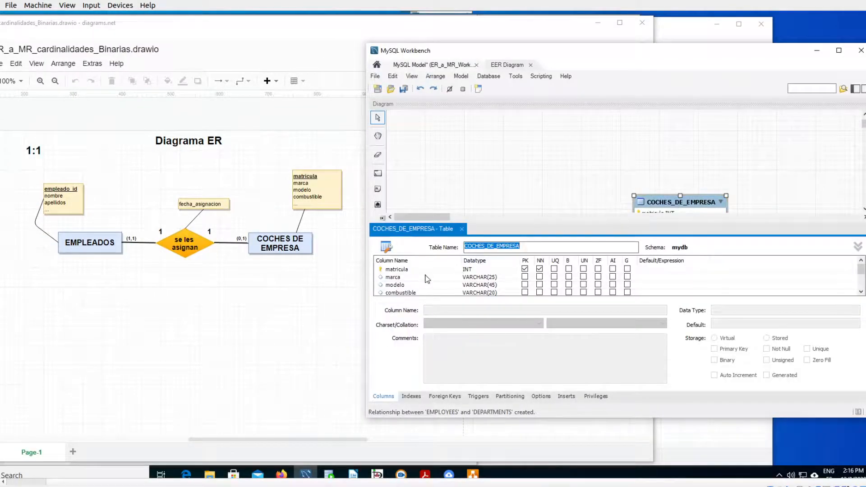
scroll(427, 279, down, 2)
click(403, 287)
double_click(401, 287)
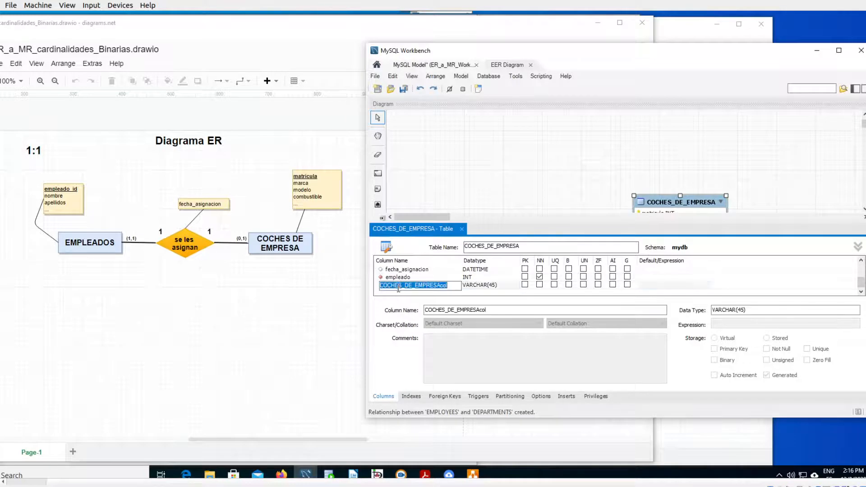
text(fecha_asignacion)
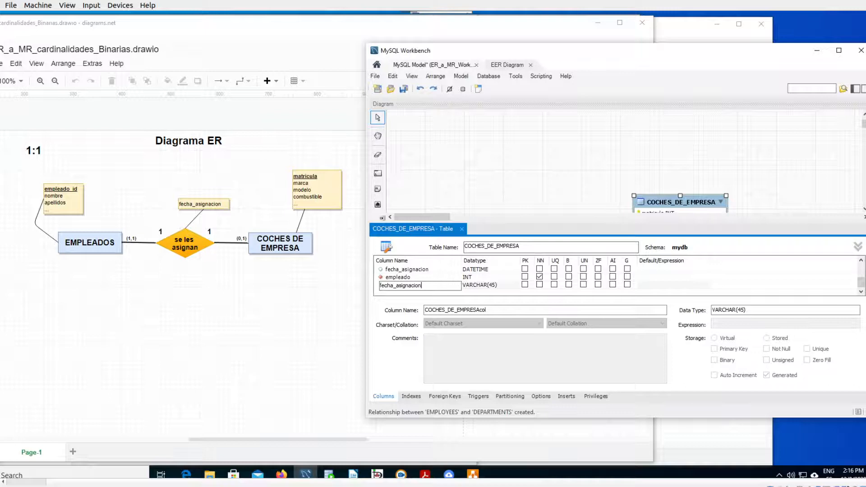
click(491, 285)
click(515, 285)
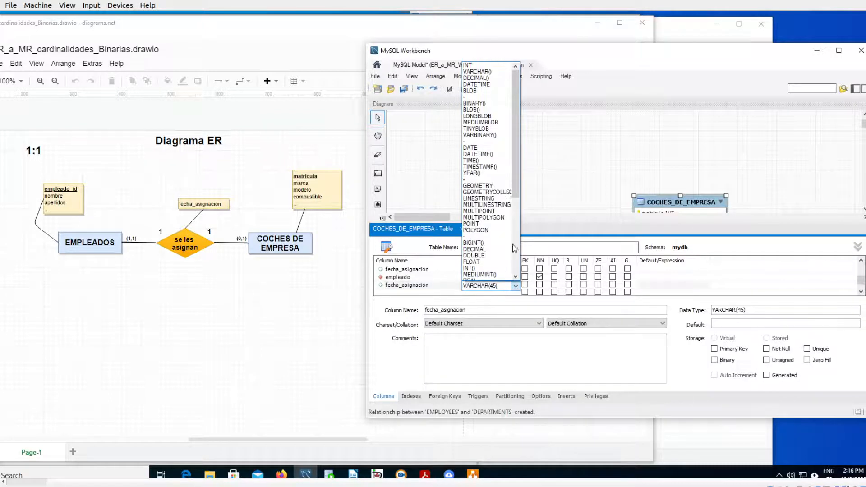
click(476, 84)
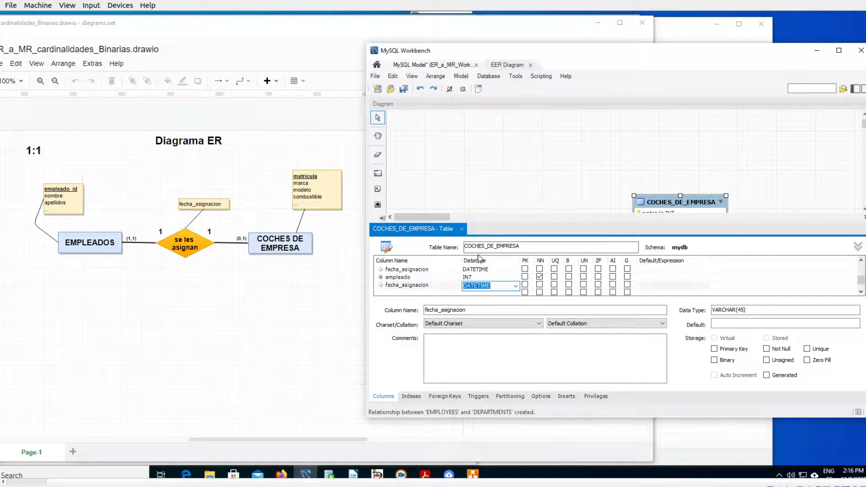
key(Return)
click(461, 229)
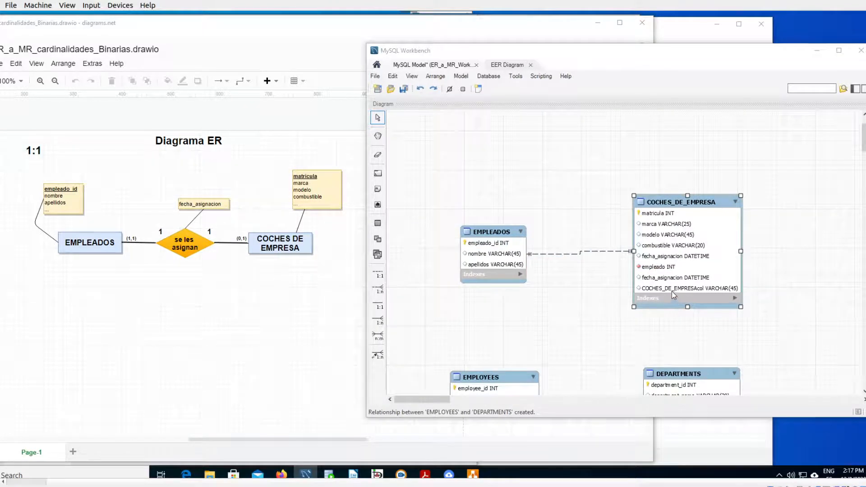
- Delete the stray COCHES_DE_EMPRESAcol column from the COCHES_DE_EMPRESA table and mark the fecha_asignacion column below empleado
click(672, 203)
double_click(672, 202)
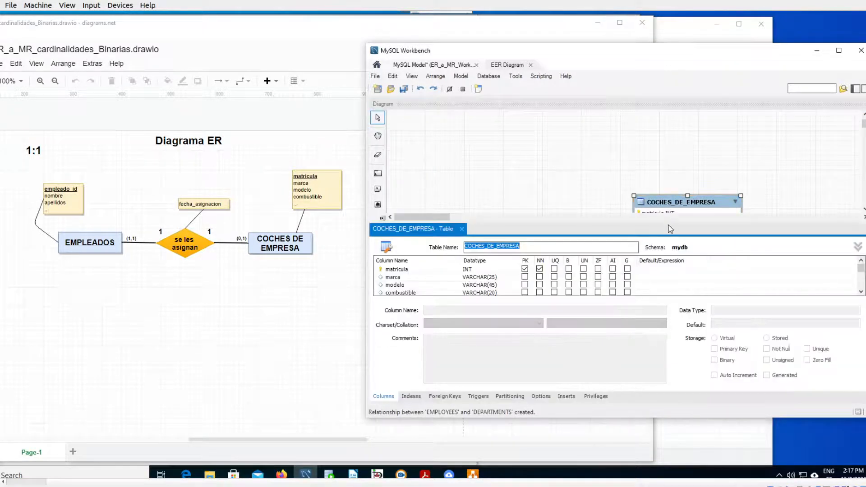
scroll(481, 284, down, 2)
click(436, 279)
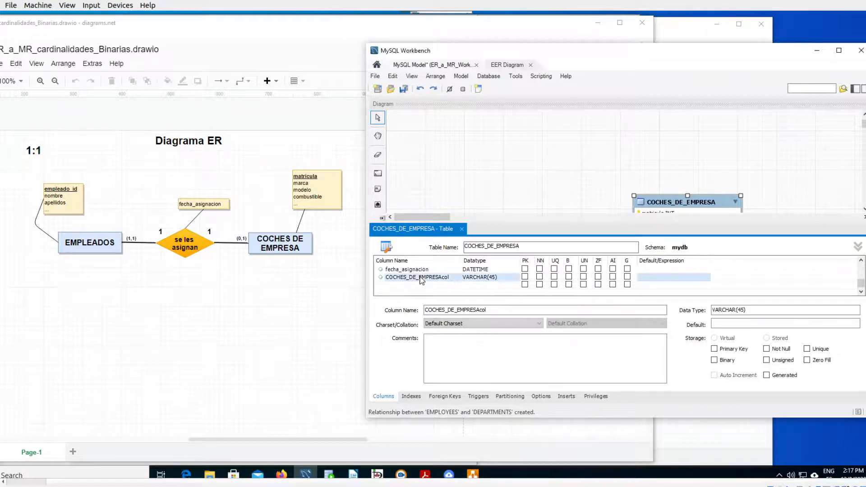
right_click(416, 278)
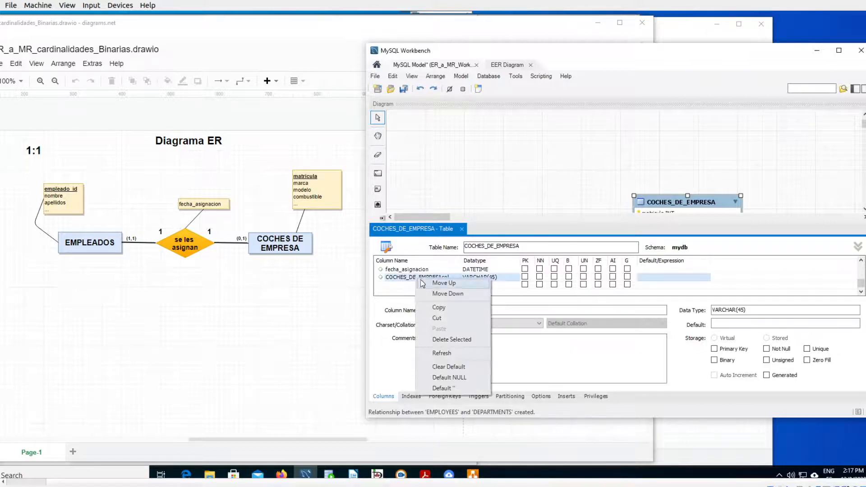
click(436, 339)
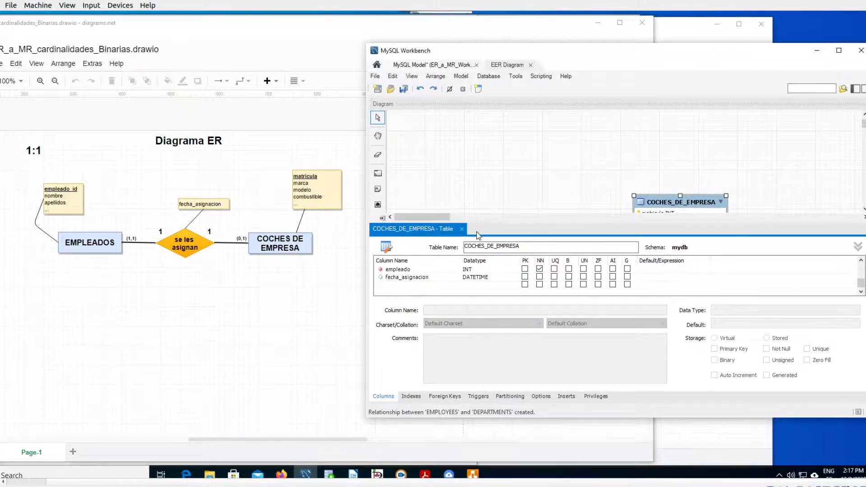
click(461, 230)
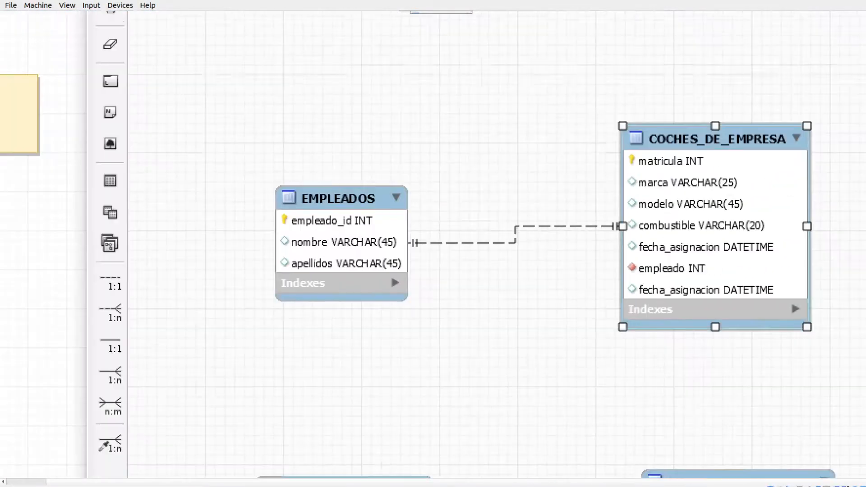
mouse_move(647, 293)
mouse_down()
mouse_move(675, 306)
mouse_move(758, 265)
mouse_move(652, 295)
mouse_up()
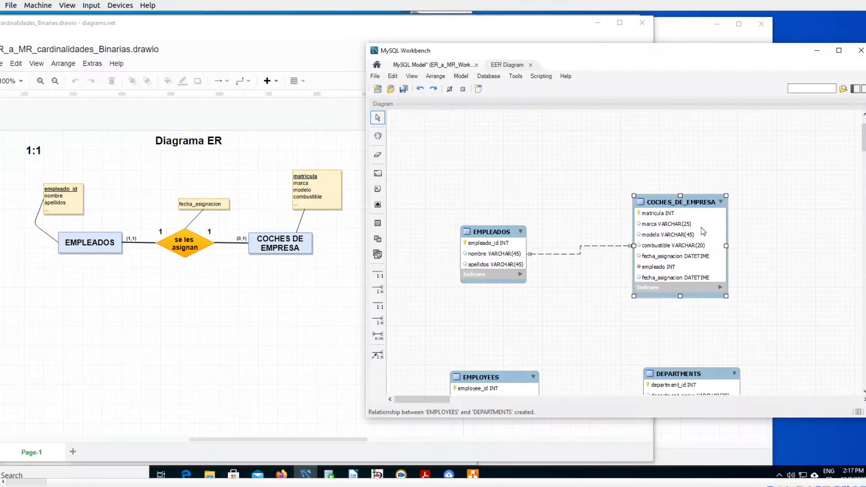
- Switch to diagrams.net and review the 1:N relational model of EMPLOYEES and DEPARTMENTS
scroll(702, 231, down, 6)
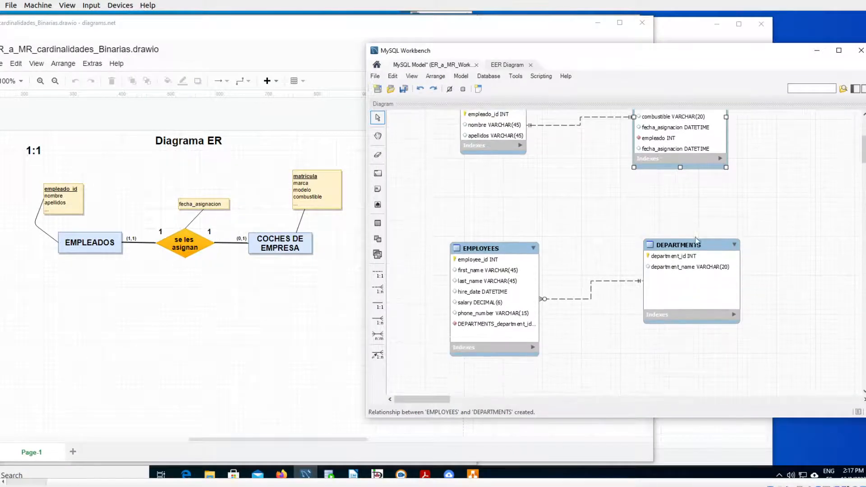
click(181, 323)
scroll(191, 319, down, 5)
scroll(193, 319, down, 5)
scroll(195, 305, up, 3)
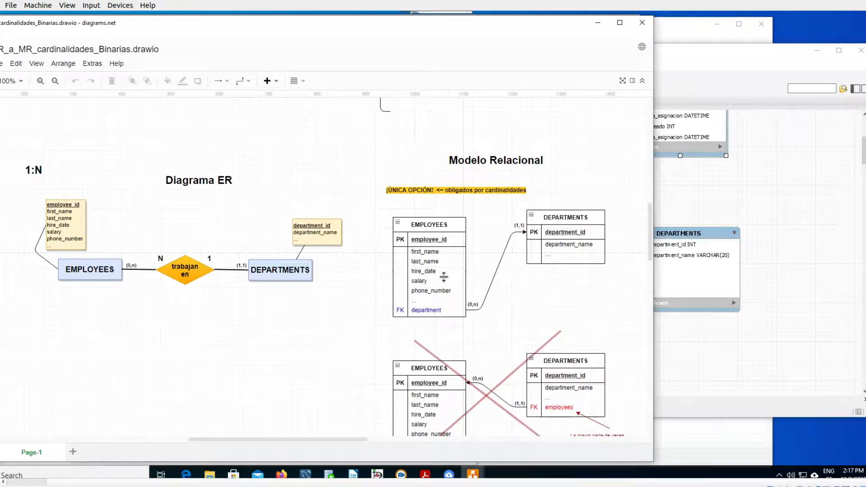
- Return to MySQL Workbench and mark both cardinality symbols of the EMPLOYEES and DEPARTMENTS relationship and the foreign key column in EMPLOYEES
click(798, 244)
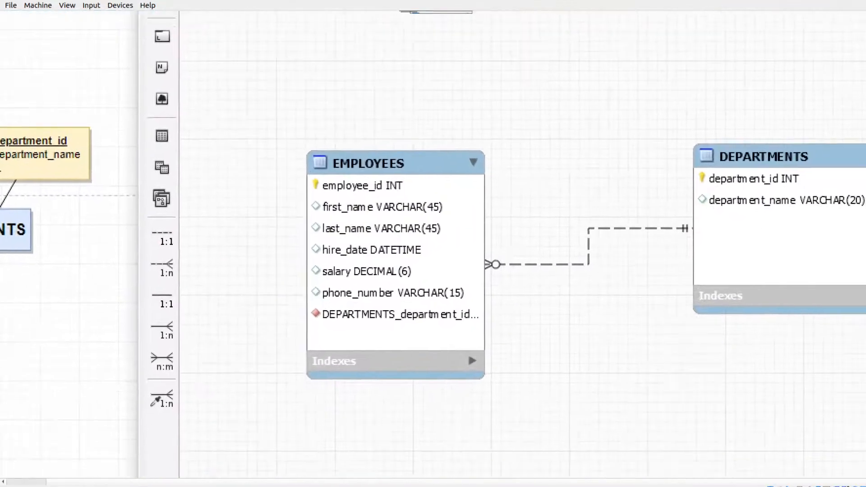
drag(444, 279, 475, 272)
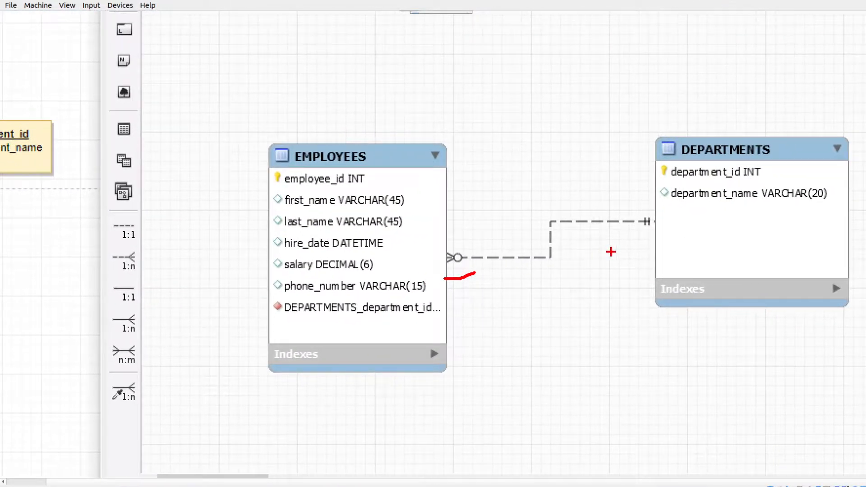
drag(633, 235, 658, 231)
mouse_move(292, 330)
mouse_down()
mouse_move(442, 321)
mouse_move(430, 296)
mouse_move(299, 293)
mouse_move(259, 323)
mouse_move(297, 323)
mouse_up()
key(Escape)
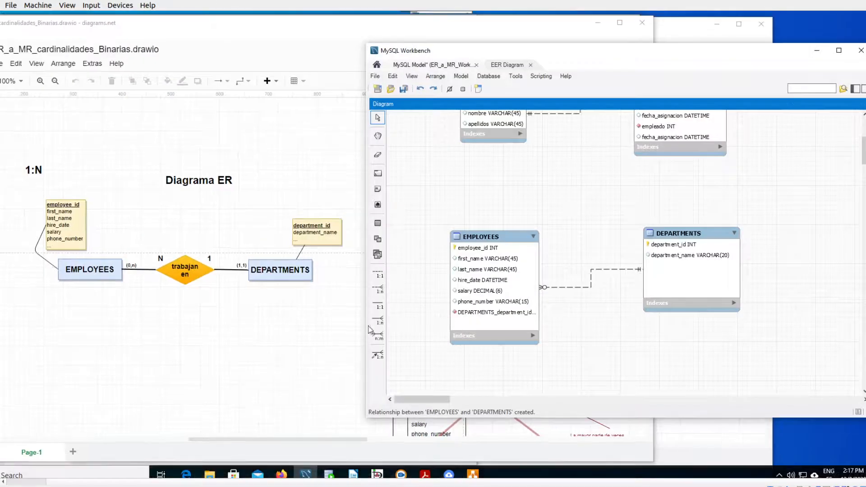
- Switch to diagrams.net, circle the department foreign key in EMPLOYEES, and mark the department_id primary key it references in DEPARTMENTS
click(314, 330)
key(ctrl+1)
mouse_move(416, 285)
mouse_down()
mouse_move(379, 285)
mouse_move(446, 306)
mouse_move(417, 286)
mouse_up()
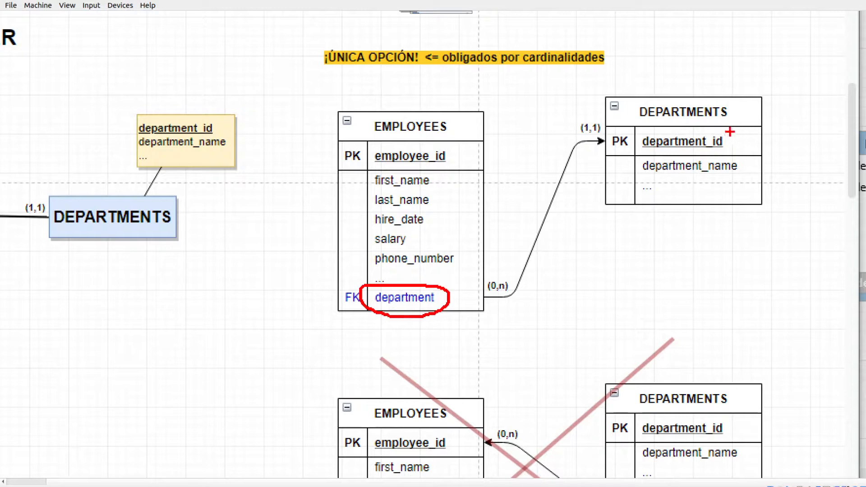
drag(651, 157, 734, 150)
key(Escape)
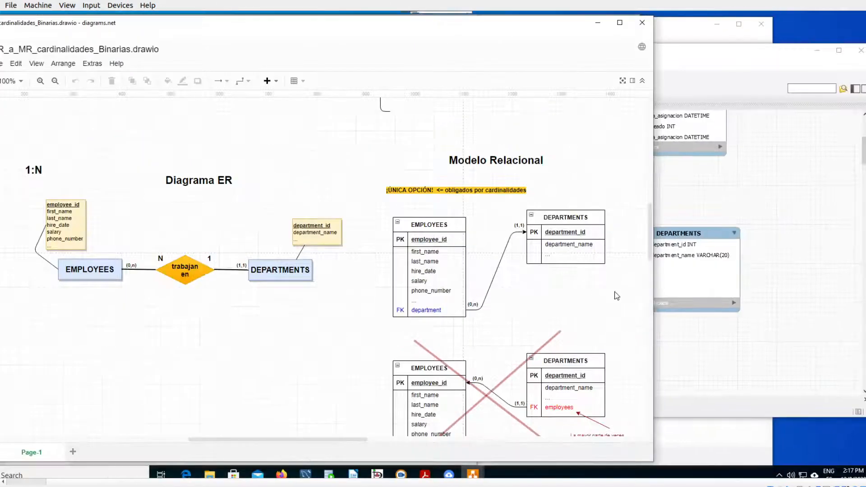
- Switch to MySQL Workbench and rename the foreign key column of the EMPLOYEES table to department
click(777, 229)
click(500, 315)
double_click(497, 315)
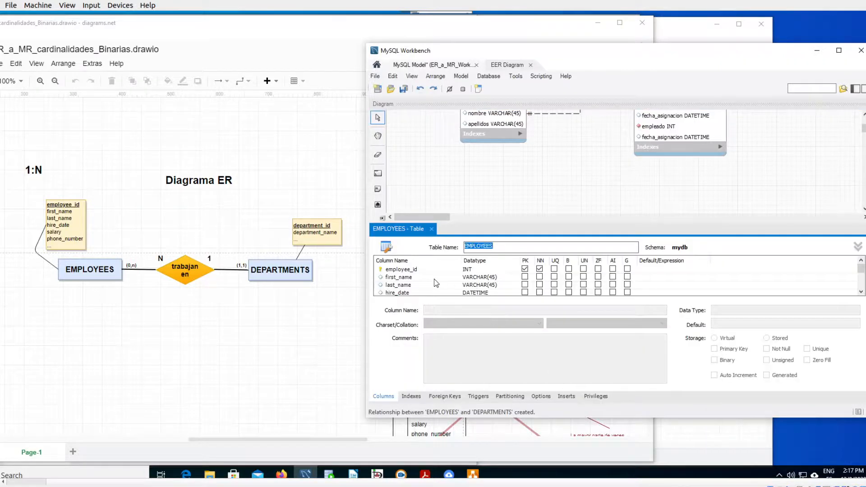
scroll(435, 283, down, 2)
double_click(420, 278)
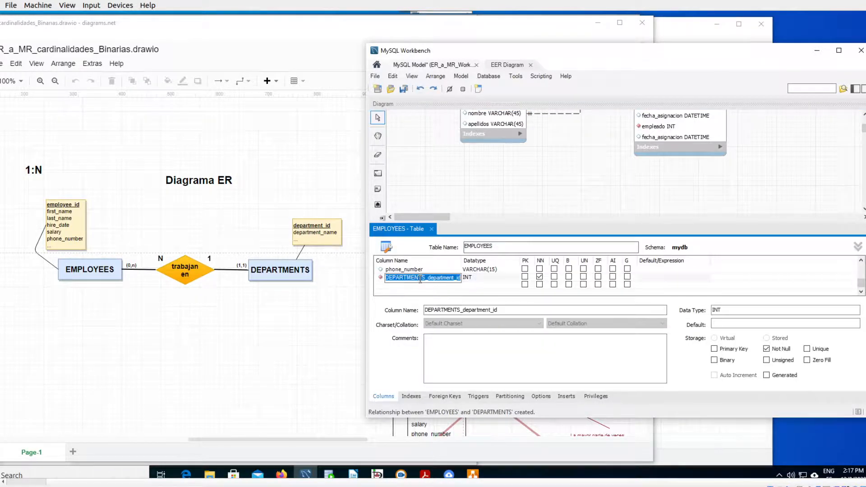
text(department)
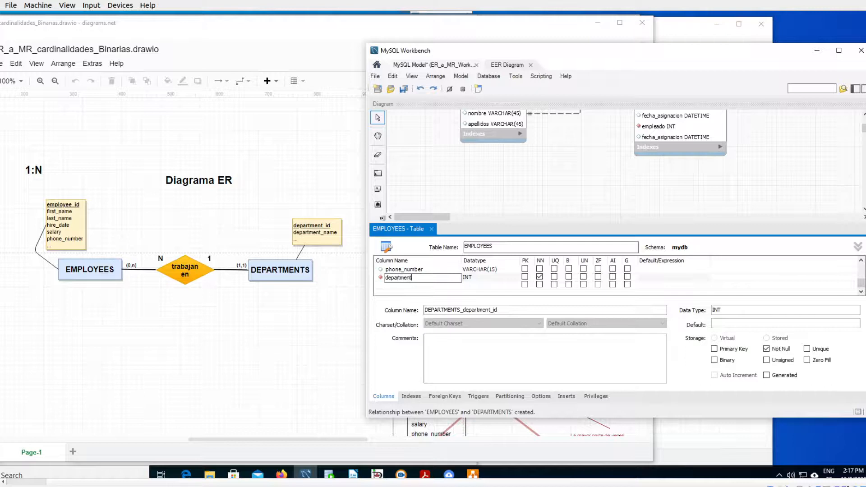
key(Tab)
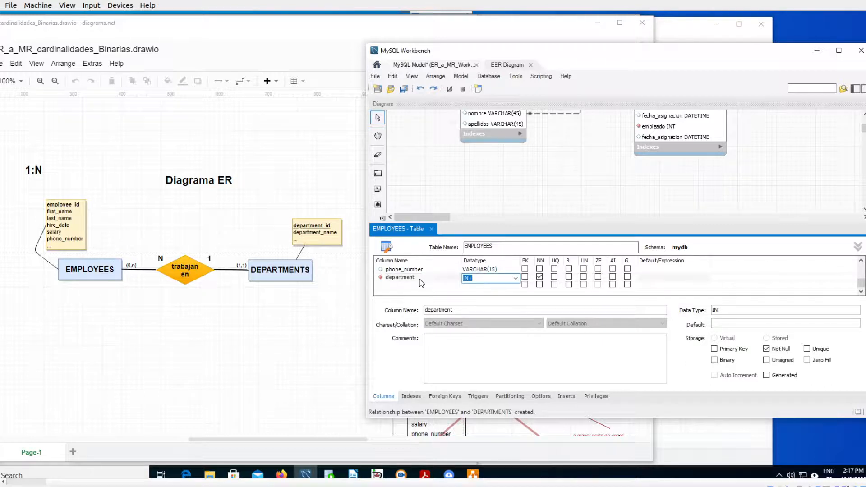
key(Return)
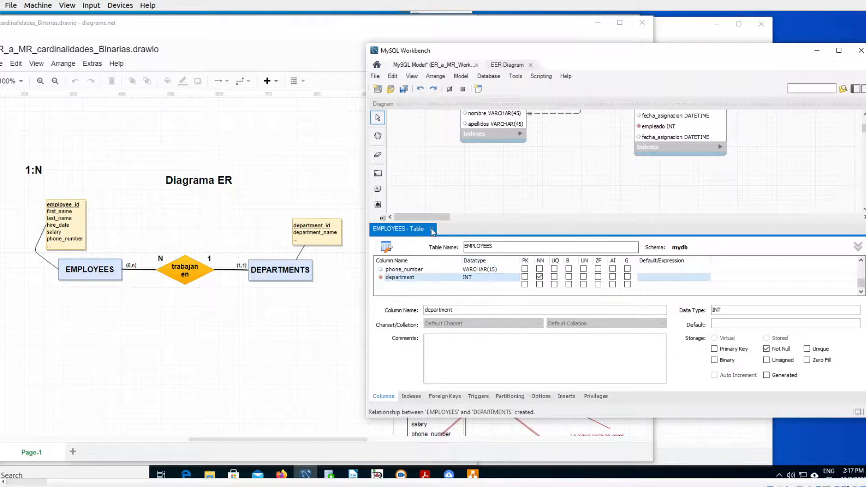
click(431, 229)
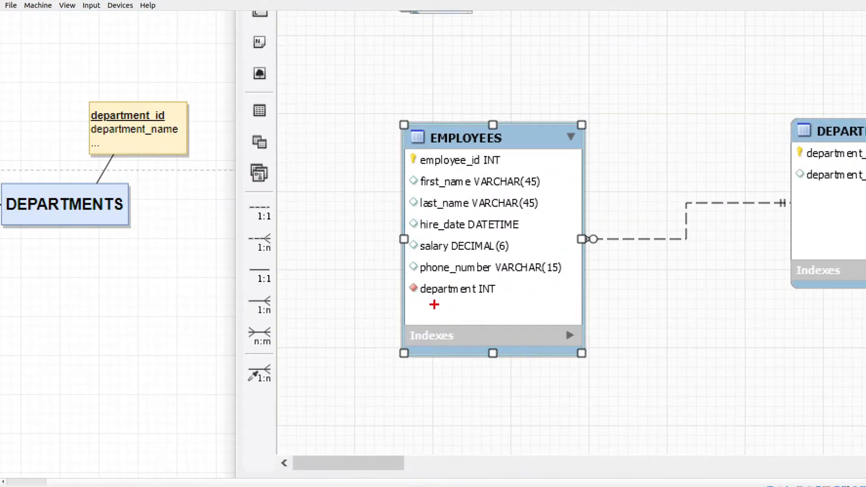
- Mark the department column in EMPLOYEES and move the DEPARTMENTS table slightly higher in the diagram
mouse_move(465, 320)
mouse_down()
mouse_move(501, 307)
mouse_move(454, 304)
mouse_up()
drag(413, 273, 445, 298)
key(Escape)
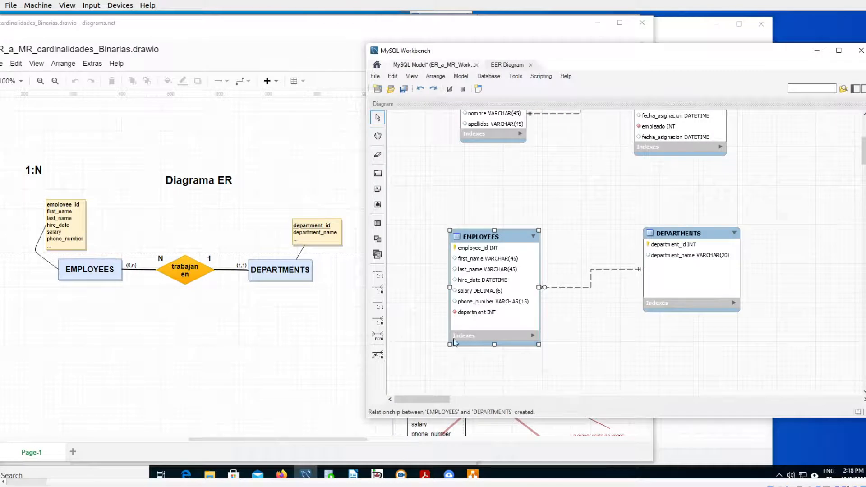
drag(681, 233, 688, 206)
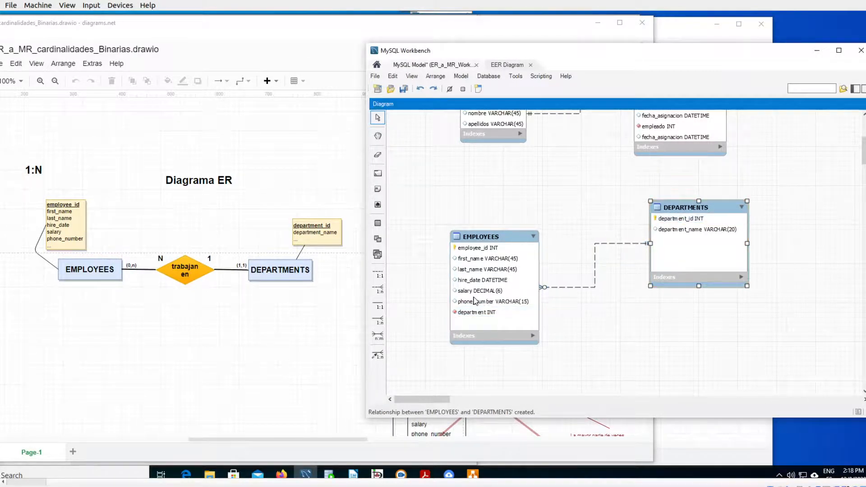
- Switch to diagrams.net, underline the ALUMNOS and ASIGNATURAS entities, and sketch a box below the cursan relationship in the ER diagram
click(222, 327)
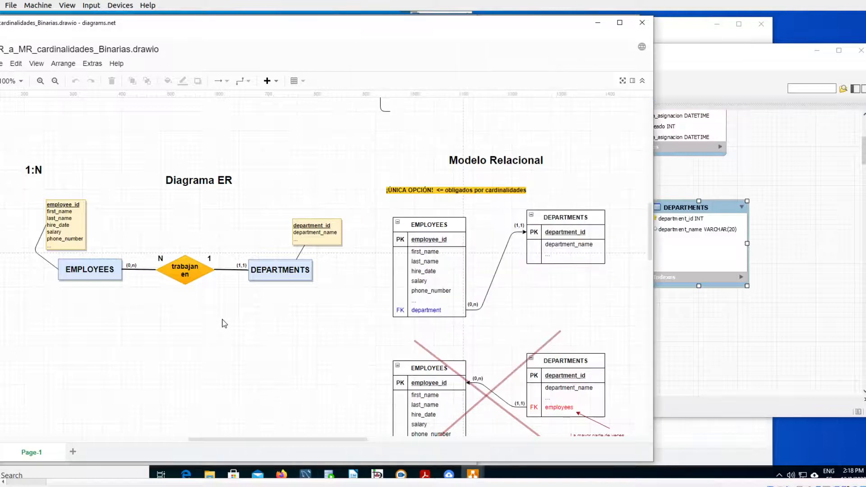
scroll(222, 324, down, 10)
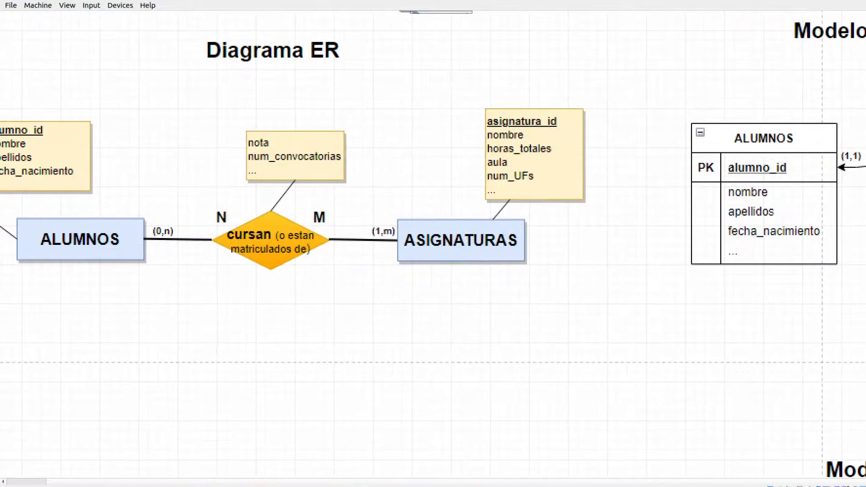
drag(45, 276, 130, 287)
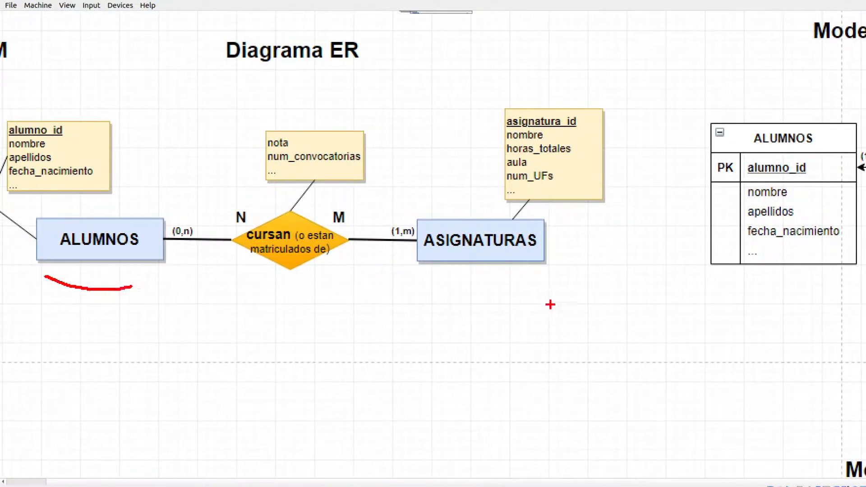
drag(419, 278, 548, 277)
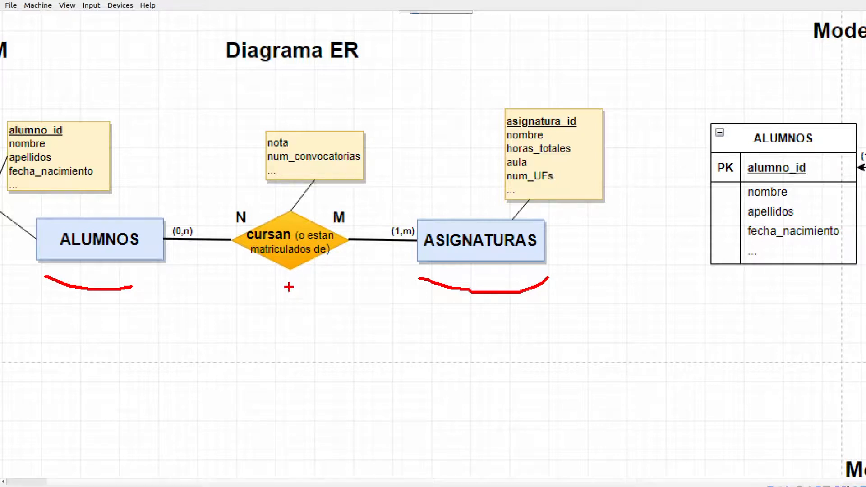
mouse_move(314, 280)
mouse_down()
mouse_move(217, 280)
mouse_move(344, 372)
mouse_move(323, 276)
mouse_up()
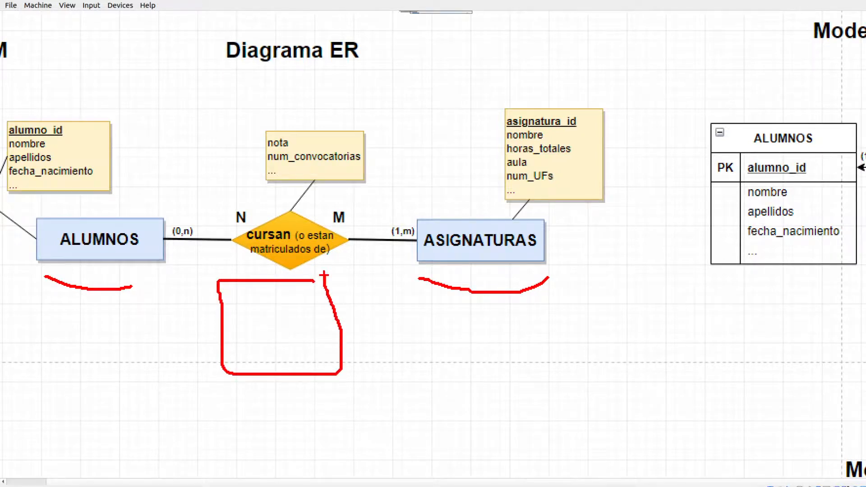
key(Escape)
- Mark the ALUMNOS, ASIGNATURAS and MATRICULAS tables in the relational model of the N:M relationship
drag(330, 434, 388, 441)
key(ctrl+1)
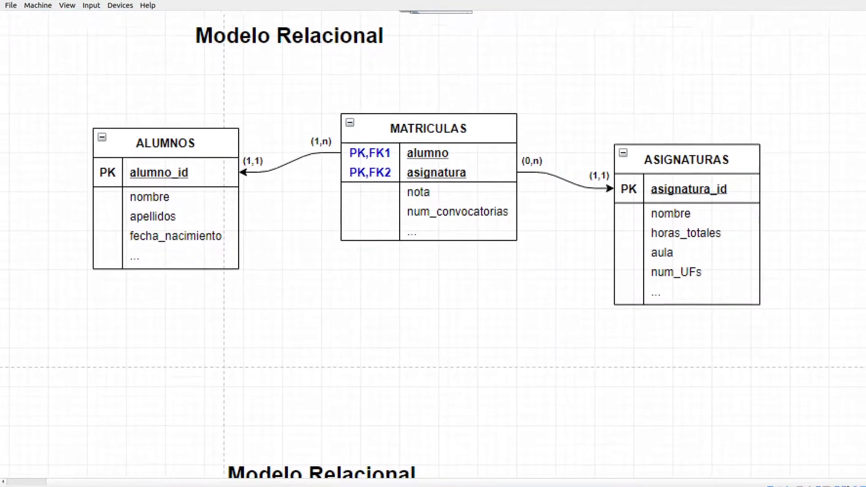
drag(100, 280, 195, 287)
drag(625, 316, 759, 308)
mouse_move(373, 124)
mouse_down()
mouse_move(411, 109)
mouse_move(485, 116)
mouse_up()
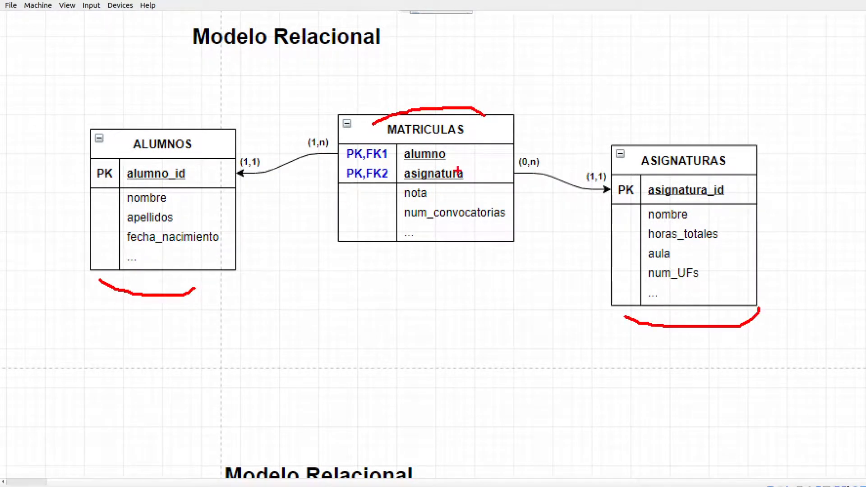
key(Escape)
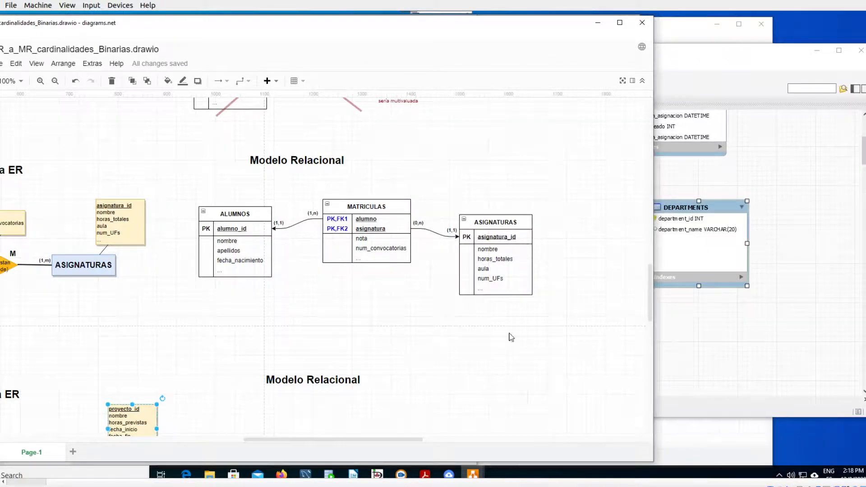
- Return to MySQL Workbench, move the ALUMNOS and ASIGNATURAS tables higher together, and nudge ASIGNATURAS farther from ALUMNOS
click(706, 330)
scroll(692, 317, down, 5)
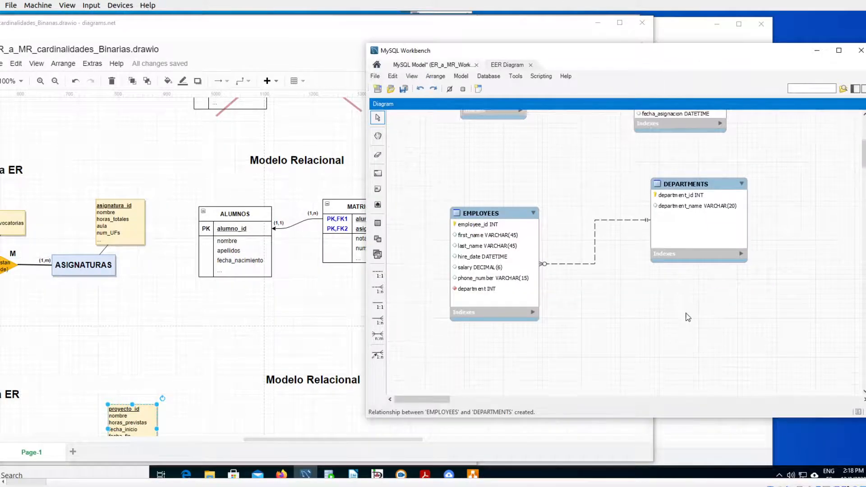
scroll(667, 326, down, 1)
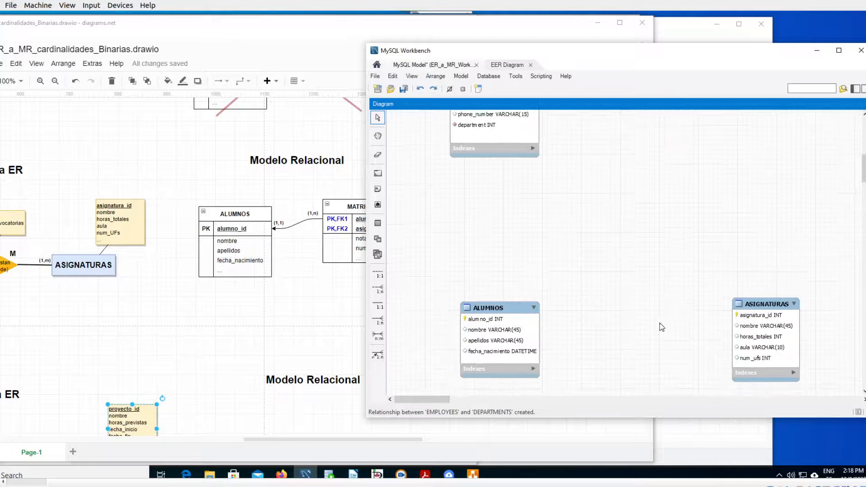
drag(419, 268, 831, 403)
scroll(797, 339, down, 1)
scroll(497, 249, down, 1)
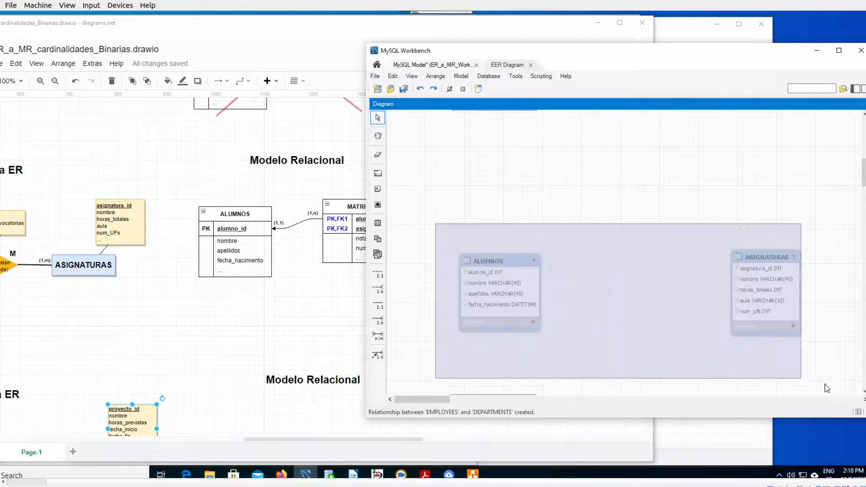
drag(764, 293, 755, 211)
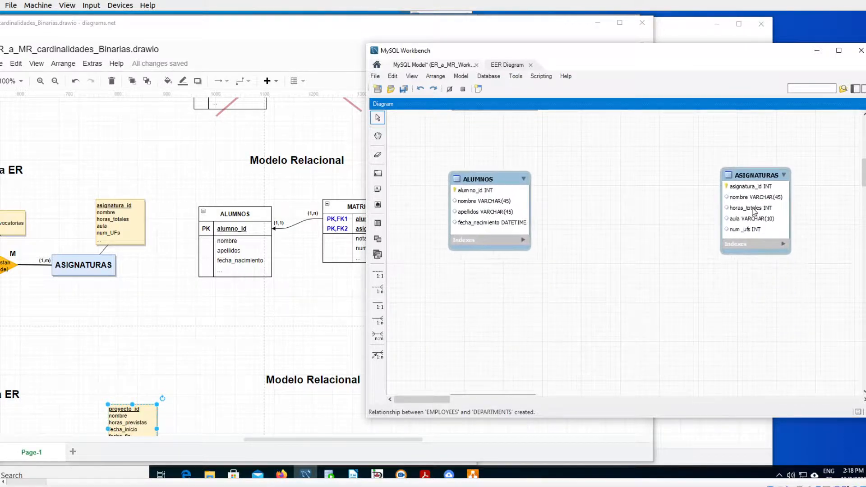
click(666, 281)
drag(746, 175, 756, 173)
click(590, 284)
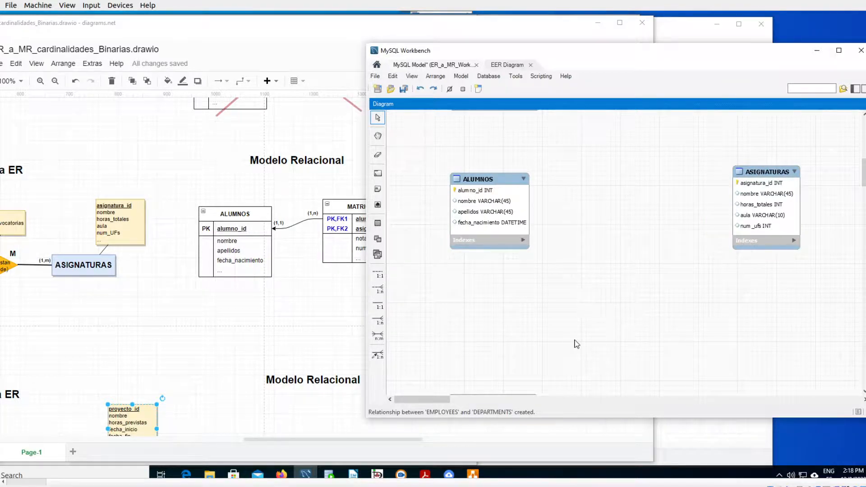
- Mark the n:m relationship tool and create an n:m relationship between ALUMNOS and ASIGNATURAS
key(ctrl+1)
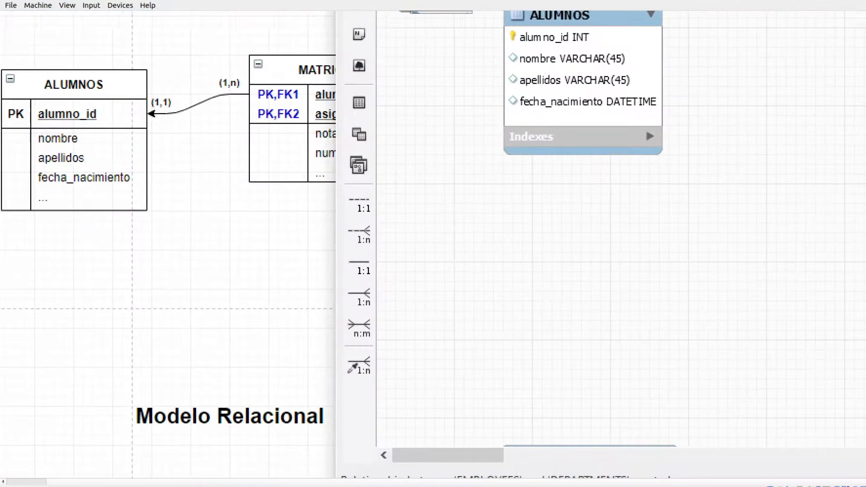
scroll(394, 339, up, 1)
mouse_move(348, 278)
mouse_down()
mouse_move(272, 360)
mouse_move(376, 289)
mouse_move(352, 291)
mouse_up()
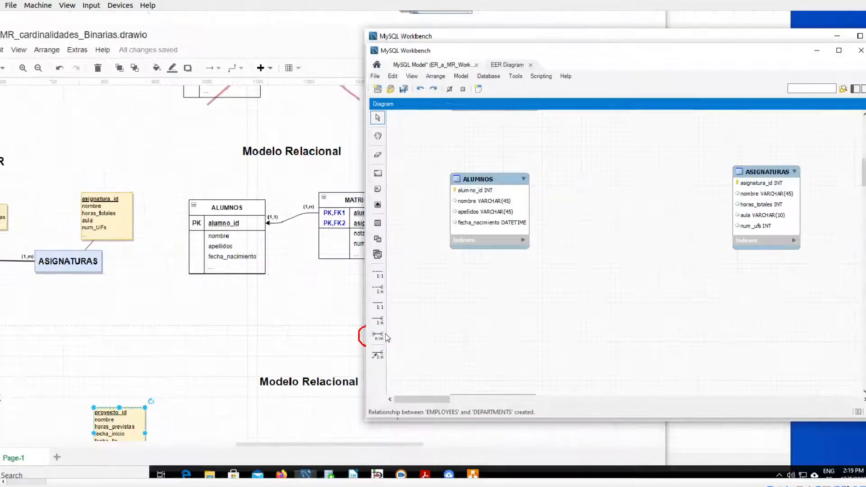
click(378, 336)
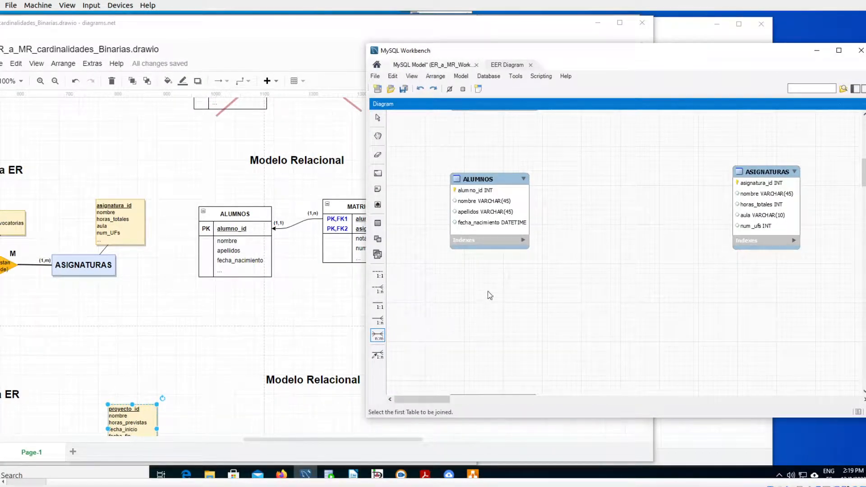
click(496, 211)
click(757, 206)
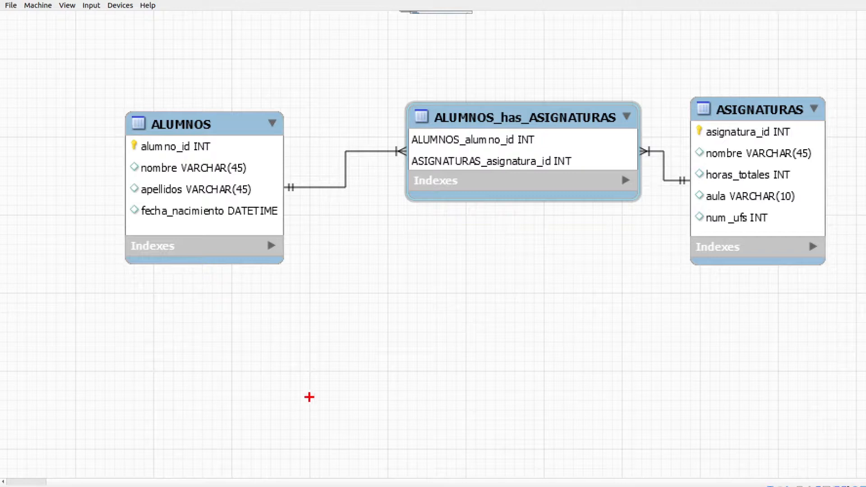
- Underline the table names and key columns of ALUMNOS and ASIGNATURAS and their counterparts in the associative table
drag(150, 110, 227, 102)
drag(728, 92, 803, 86)
drag(431, 104, 610, 98)
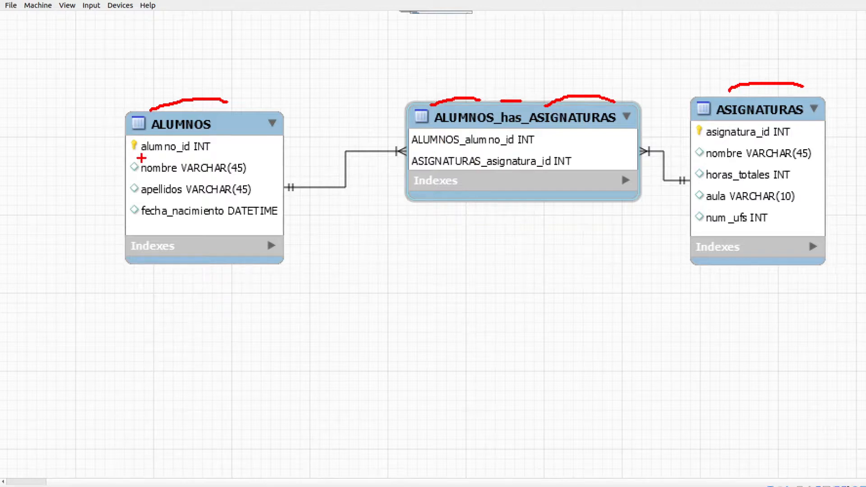
drag(137, 153, 197, 155)
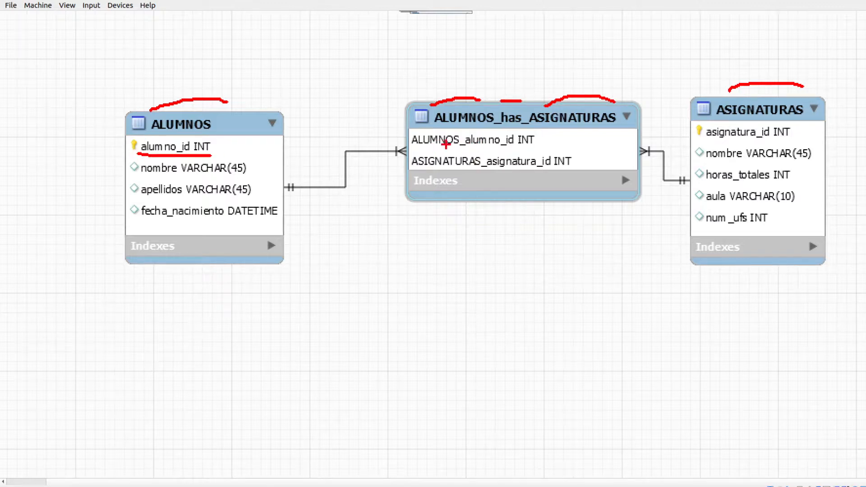
drag(432, 154, 510, 147)
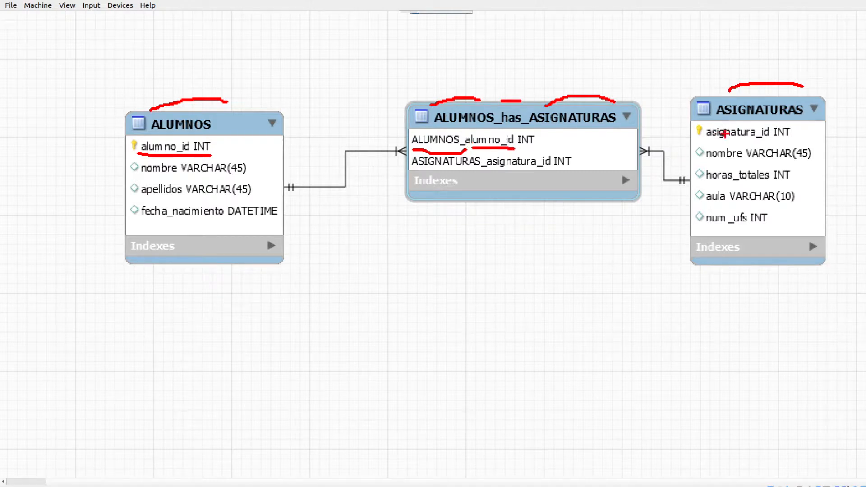
drag(711, 143, 760, 143)
drag(431, 171, 559, 169)
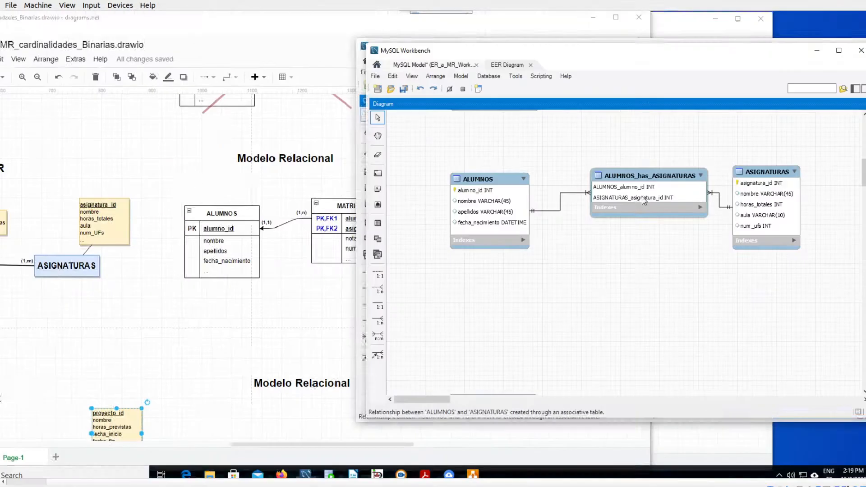
- Move the associative table slightly higher between ALUMNOS and ASIGNATURAS, and circle the spots in front of its two columns
drag(637, 177, 627, 169)
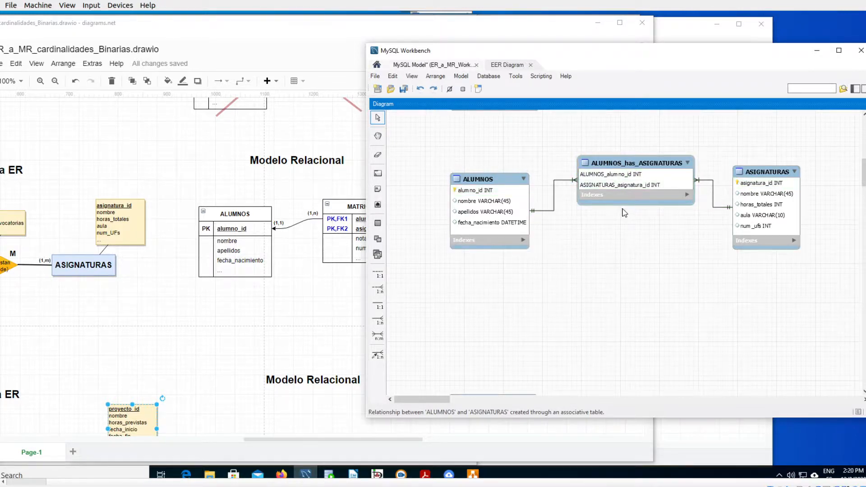
key(ctrl+1)
click(592, 166)
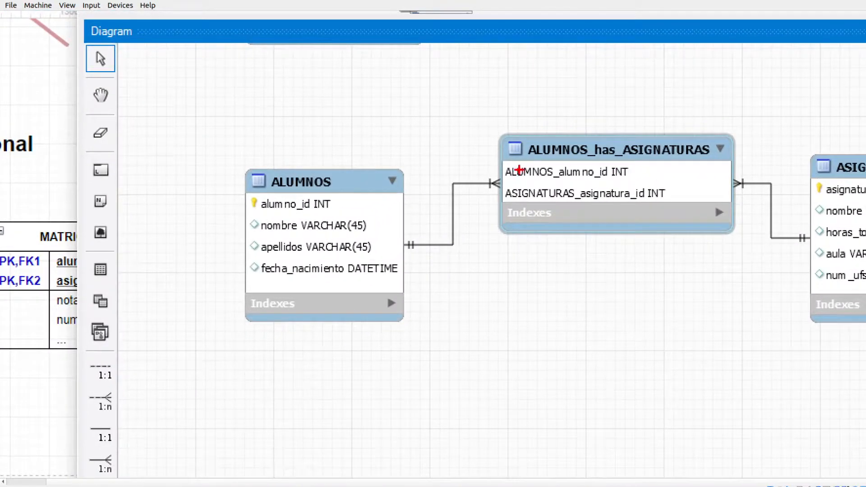
mouse_move(501, 164)
mouse_down()
mouse_move(493, 168)
mouse_move(502, 175)
mouse_up()
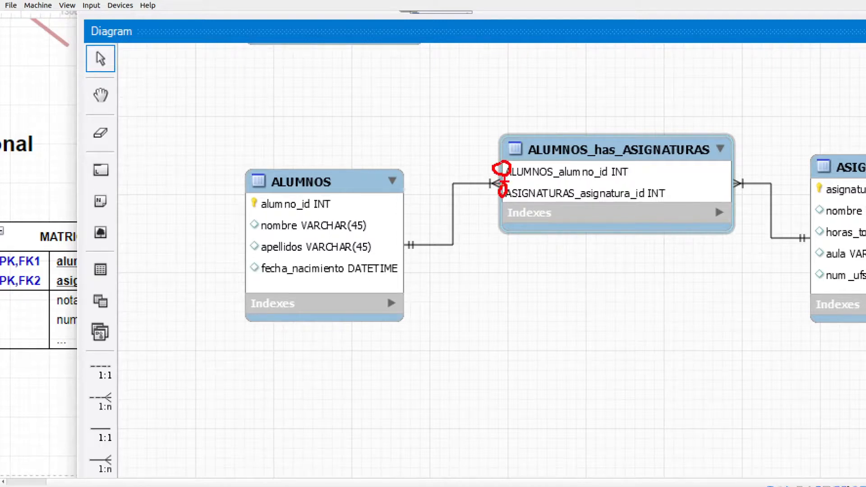
key(Escape)
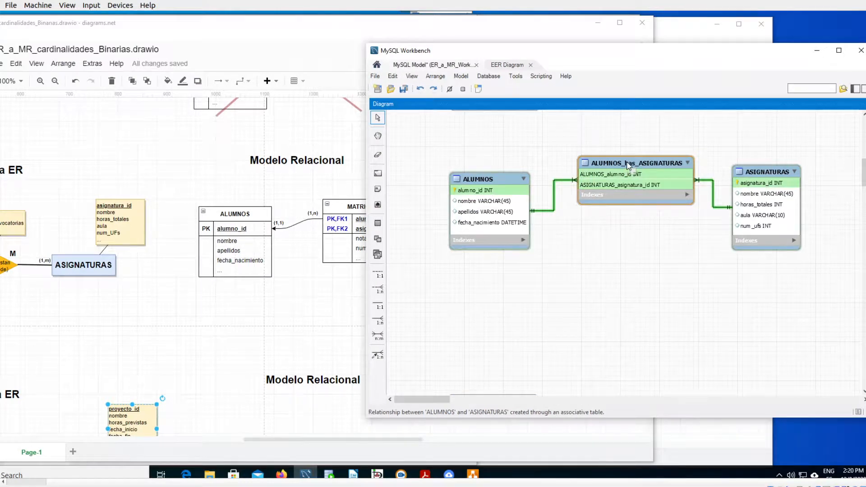
- Open the associative table between ALUMNOS and ASIGNATURAS for editing and examine its columns and primary key settings
double_click(629, 166)
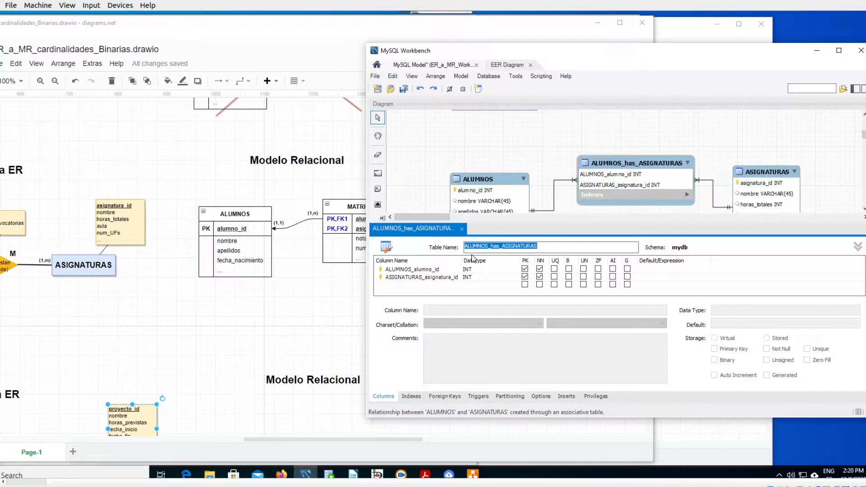
key(ctrl+1)
scroll(399, 268, up, 2)
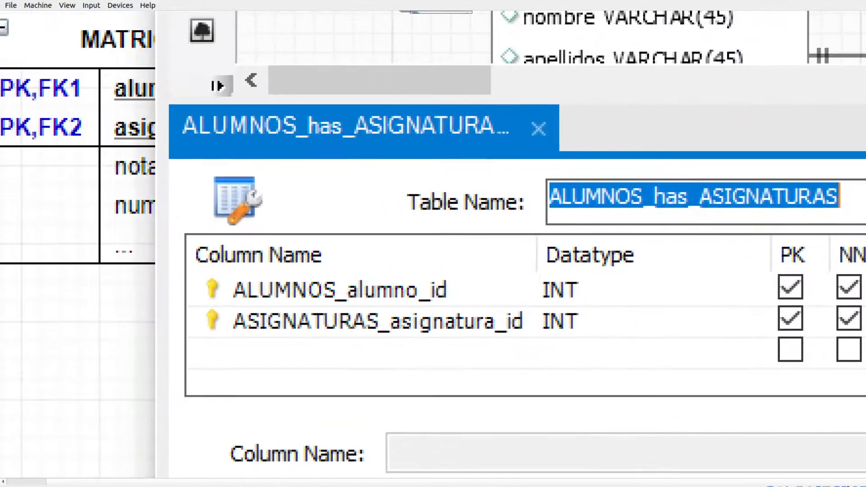
scroll(289, 278, down, 2)
mouse_move(289, 278)
mouse_down()
mouse_move(253, 295)
mouse_move(302, 319)
mouse_move(410, 318)
mouse_move(388, 271)
mouse_move(591, 171)
mouse_move(640, 123)
mouse_move(660, 119)
mouse_move(657, 140)
mouse_up()
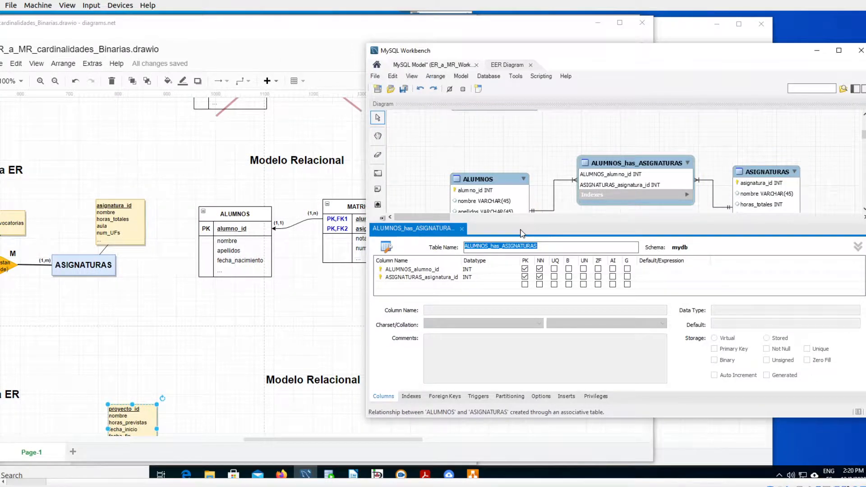
- Check the MATRICULAS table in the diagrams.net relational model and rename the associative table's ALUMNOS key column in MySQL Workbench as alumno
click(323, 285)
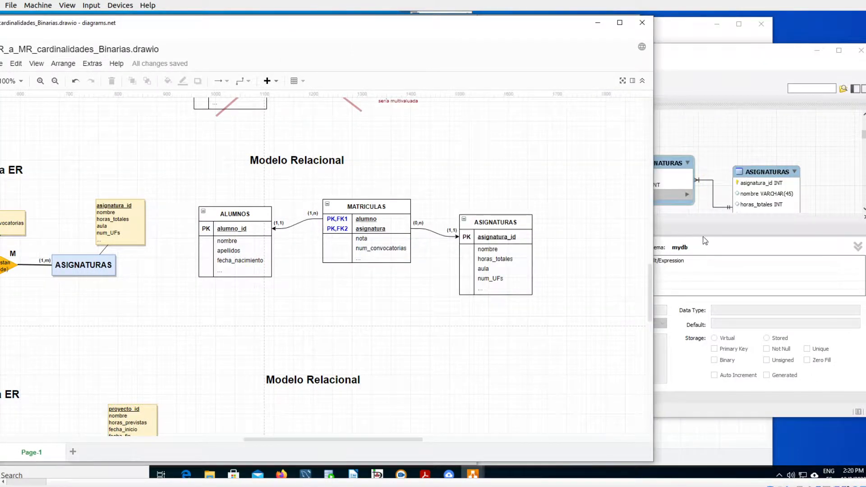
click(723, 266)
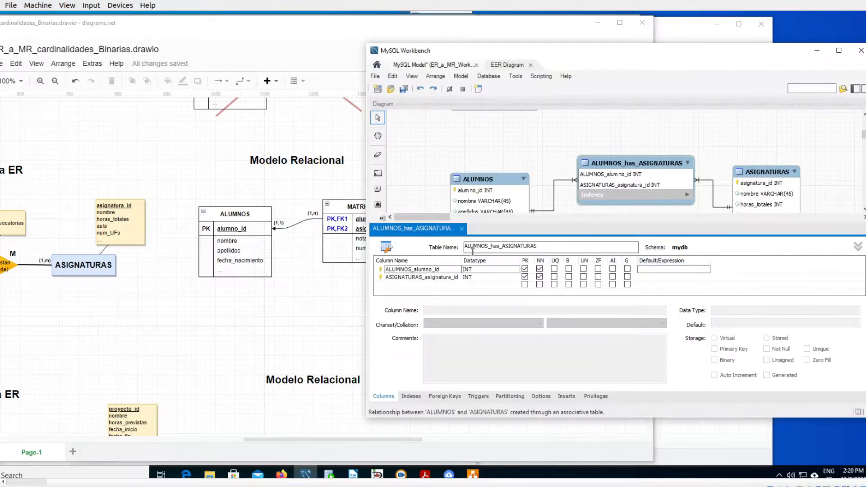
double_click(424, 270)
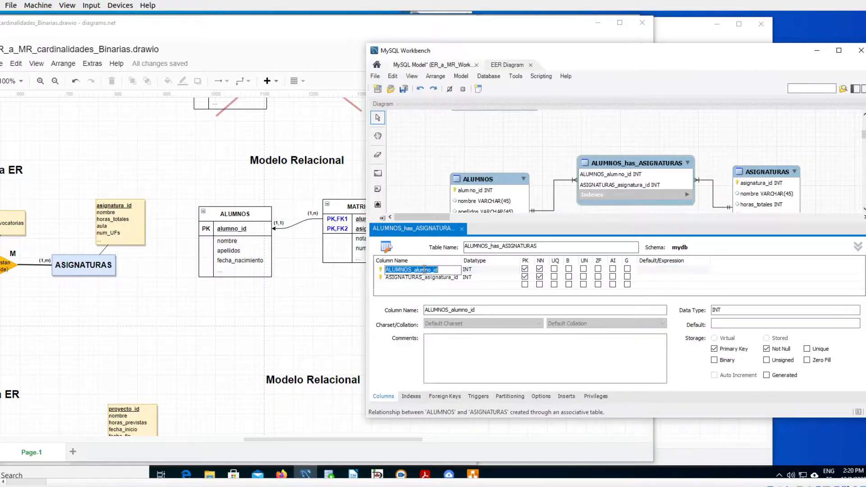
text(alumno)
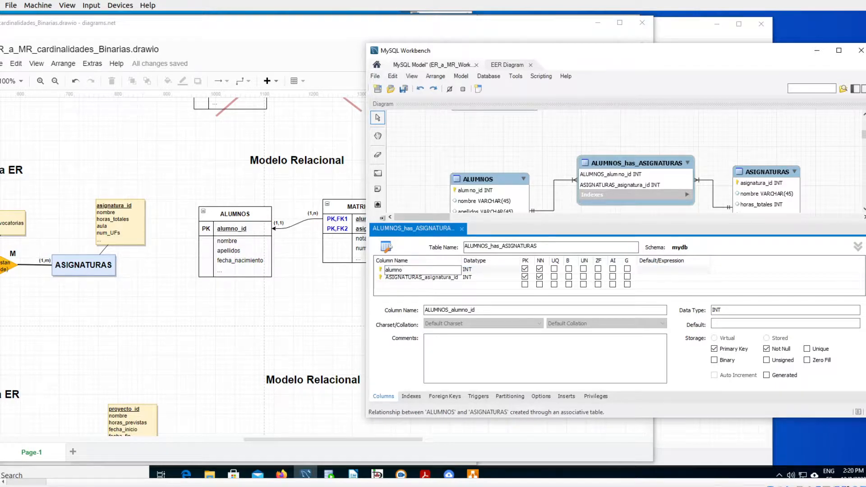
key(Tab)
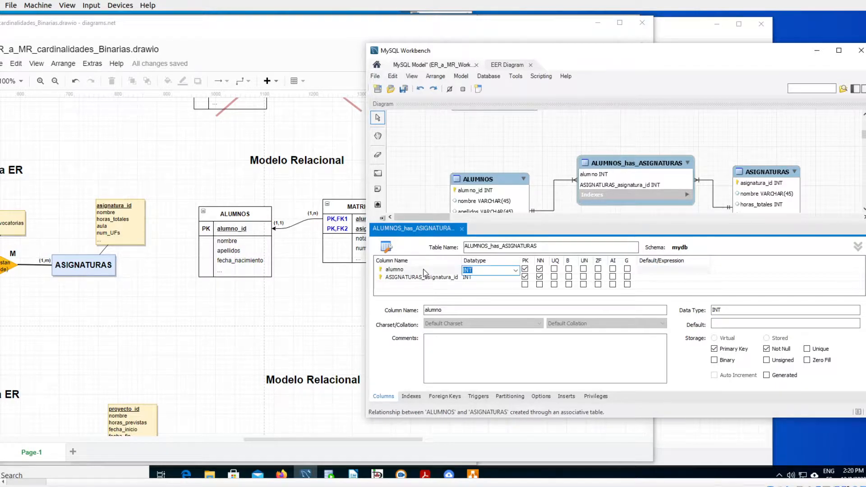
- Rename the associative table's ASIGNATURAS key column as asignatura and close the table editor
click(418, 277)
click(417, 277)
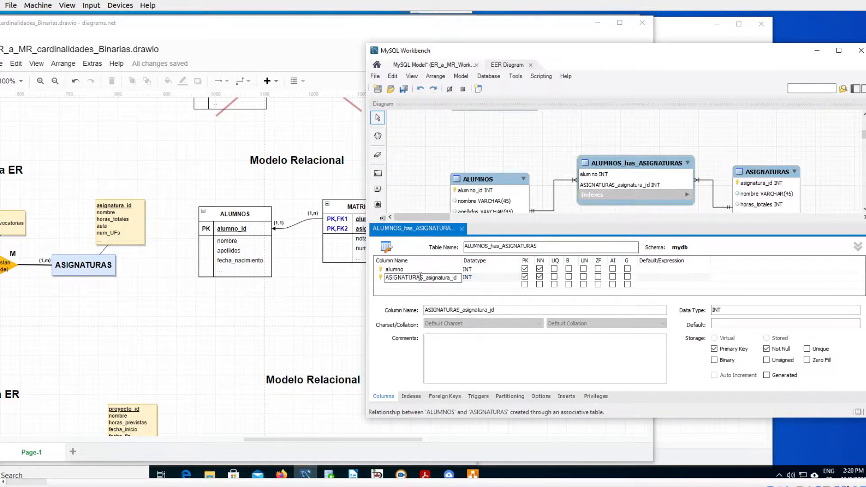
double_click(422, 276)
text(a)
key(Tab)
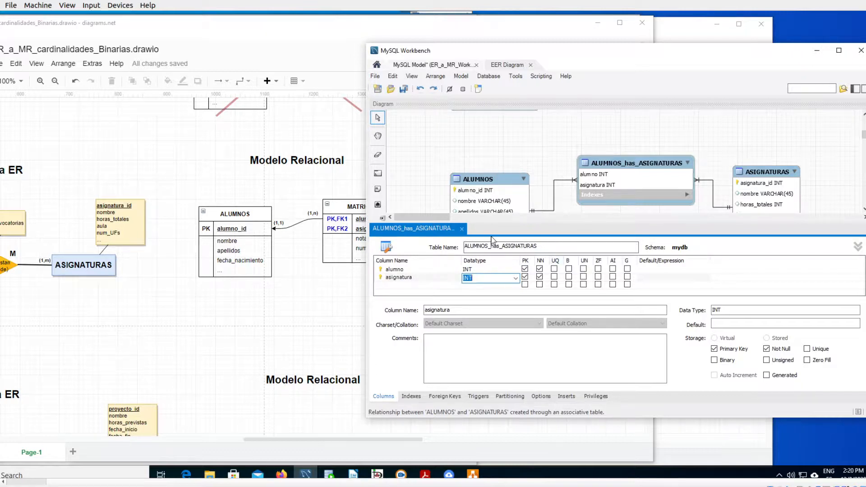
click(462, 232)
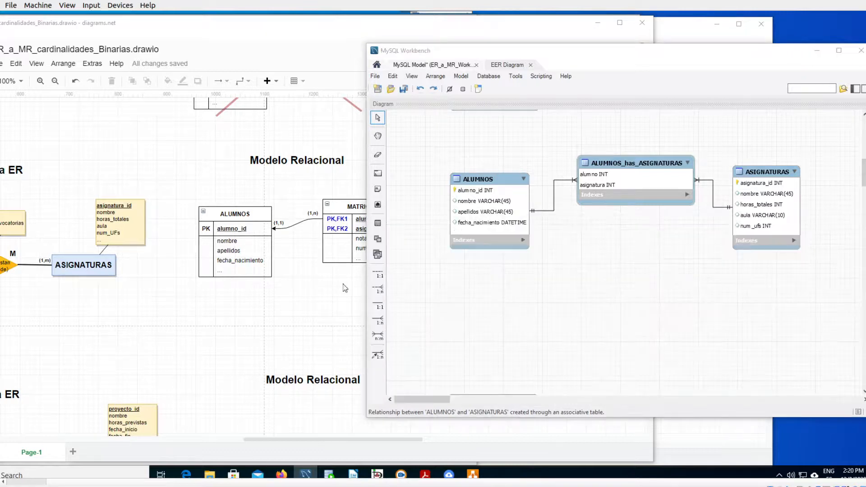
- In diagrams.net, examine the attributes of the cursan relationship in the ER diagram and the MATRICULAS table in the relational model
click(193, 305)
drag(277, 444, 207, 439)
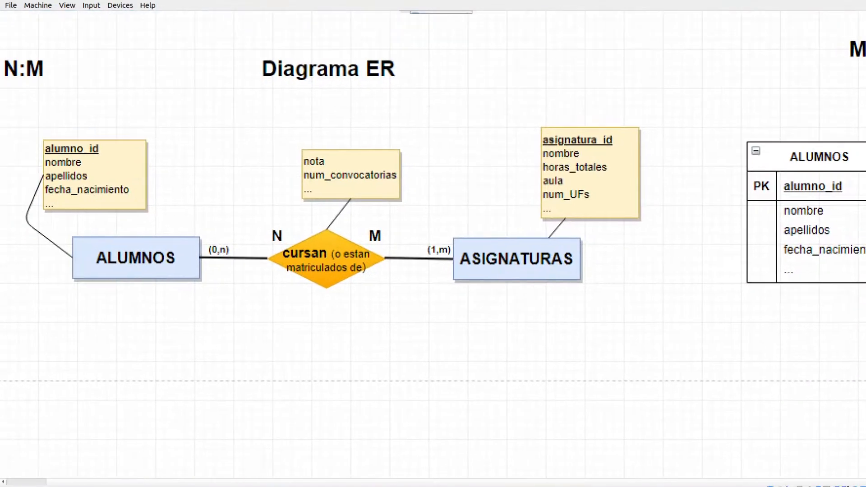
mouse_move(346, 125)
mouse_down()
mouse_move(254, 192)
mouse_move(387, 205)
mouse_move(422, 145)
mouse_move(344, 139)
mouse_up()
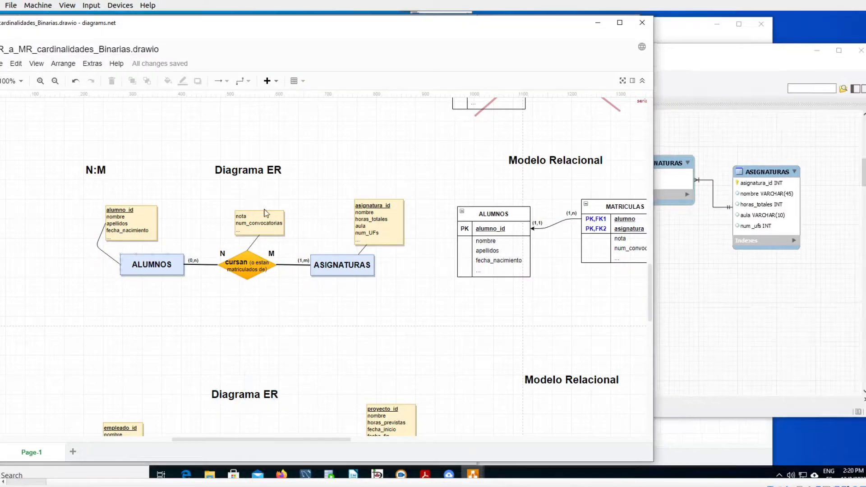
click(679, 273)
click(646, 168)
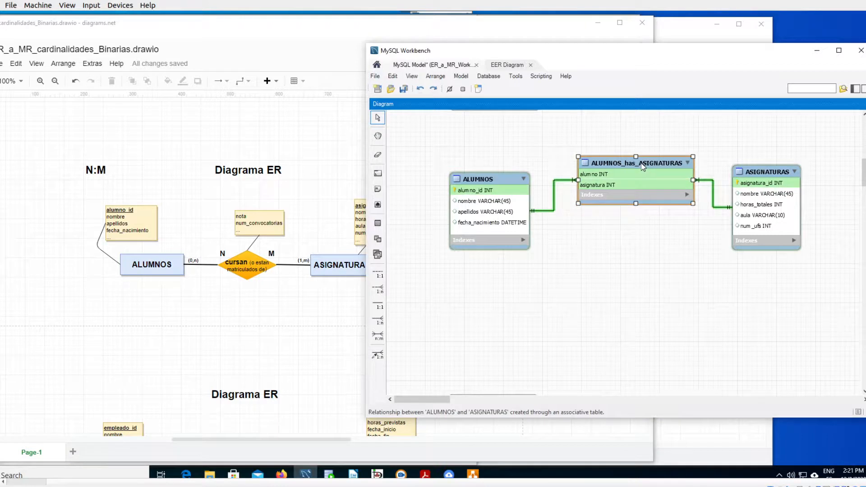
click(280, 316)
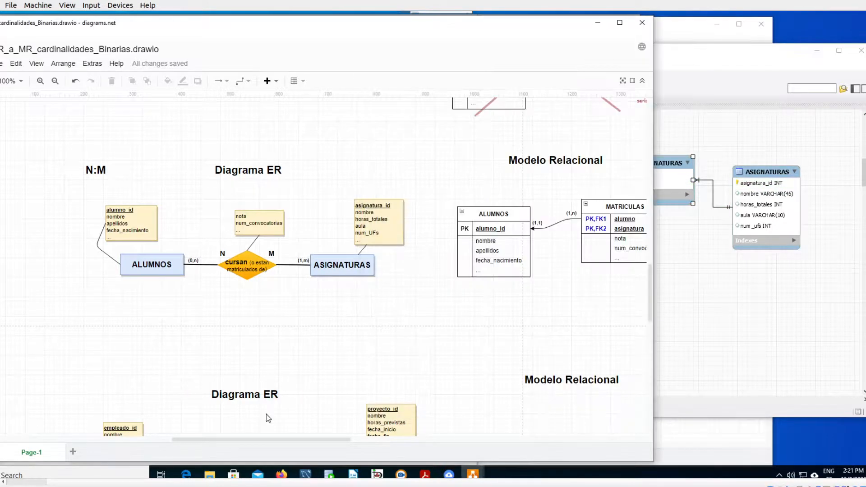
drag(267, 439, 350, 440)
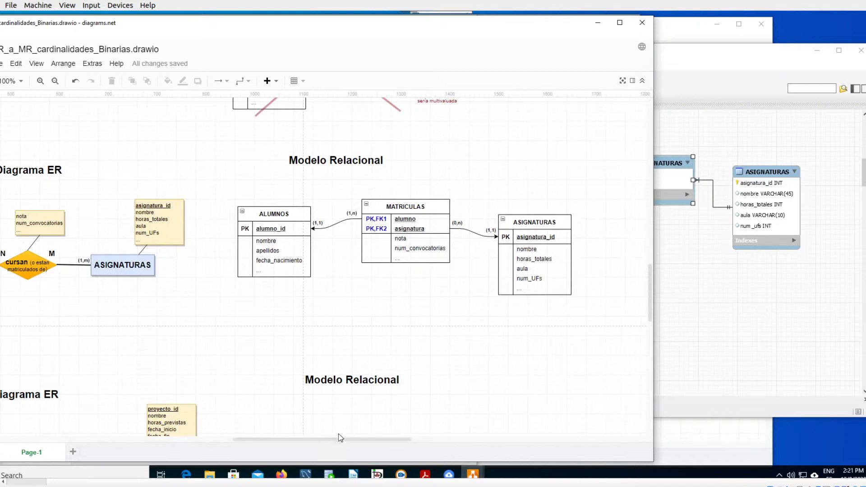
key(ctrl+1)
click(418, 222)
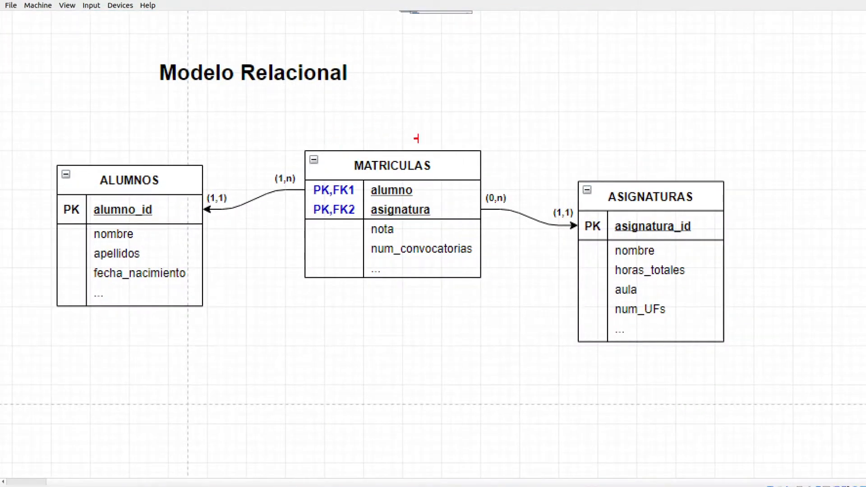
key(Escape)
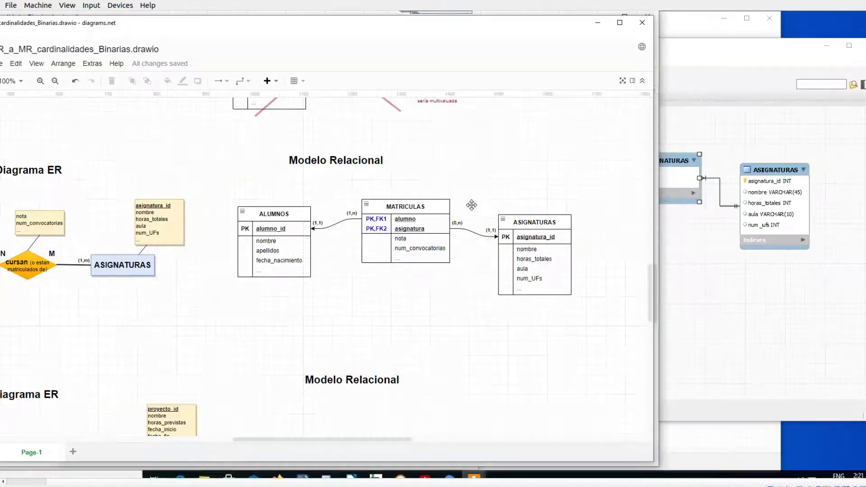
- Return to MySQL Workbench and rename the associative table between ALUMNOS and ASIGNATURAS as MATRICULAS
click(712, 308)
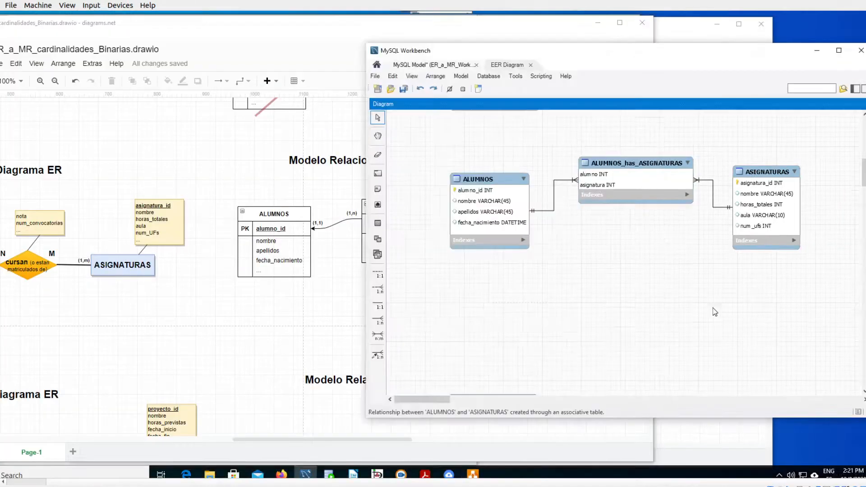
double_click(646, 165)
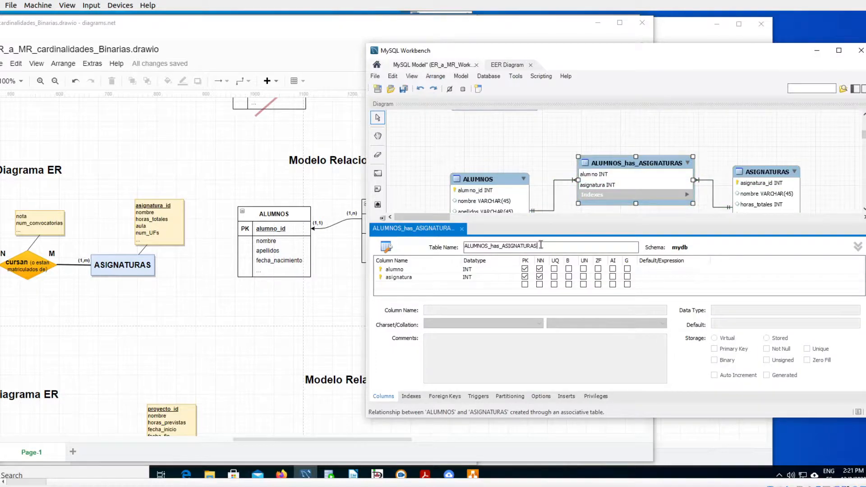
text(M)
- Add a nota column to the MATRICULAS table with the datatype DECIMAL(3)
click(409, 289)
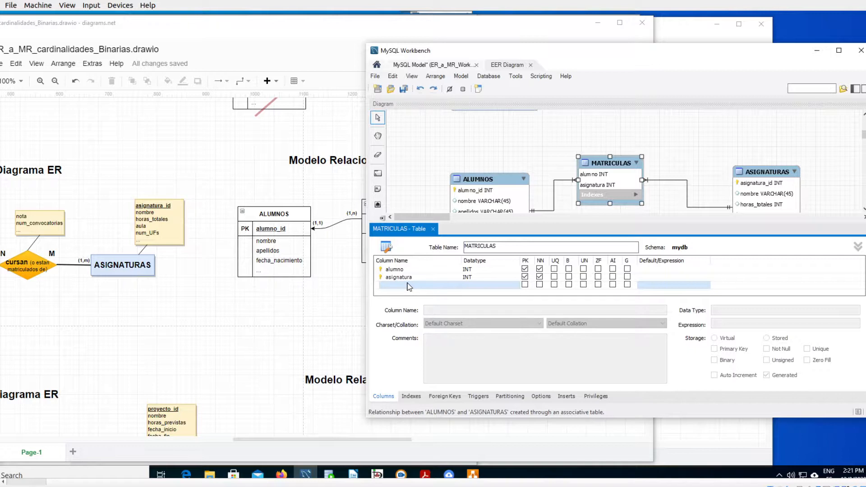
click(409, 286)
text(nota)
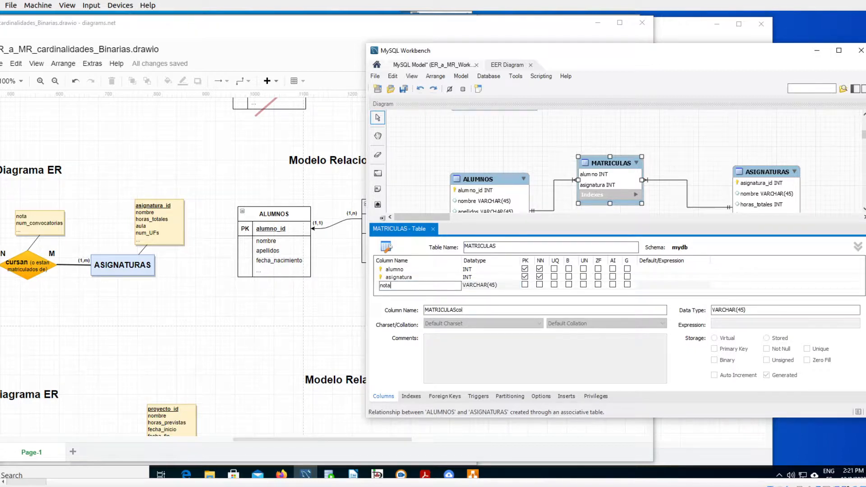
key(Tab)
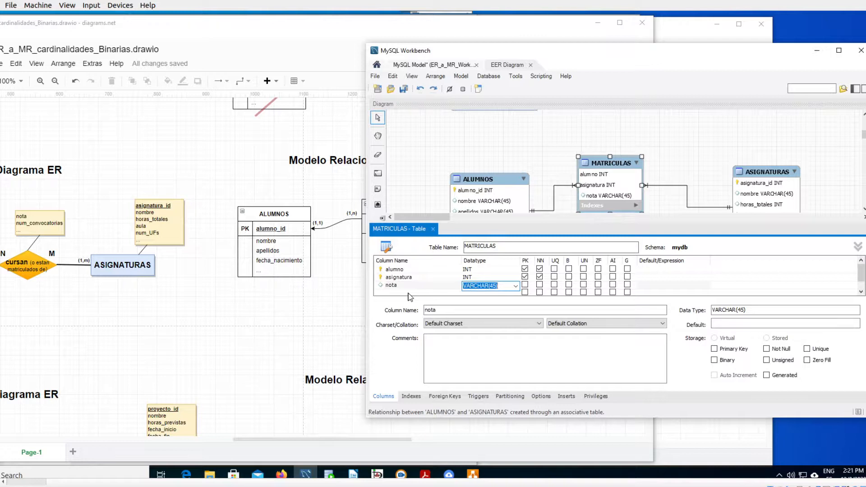
click(515, 286)
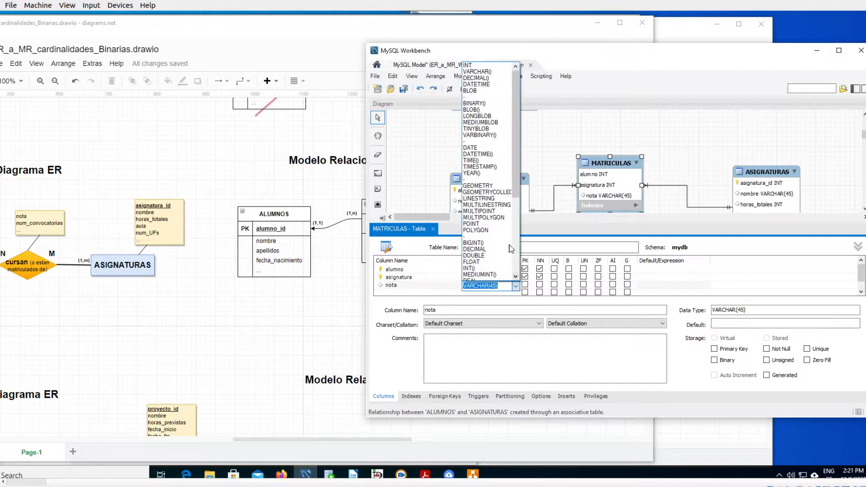
click(474, 66)
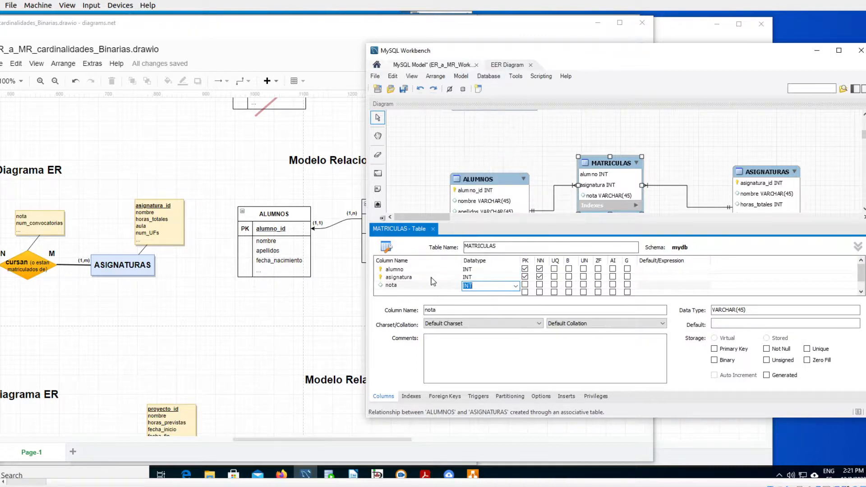
click(515, 287)
click(485, 75)
key(Tab)
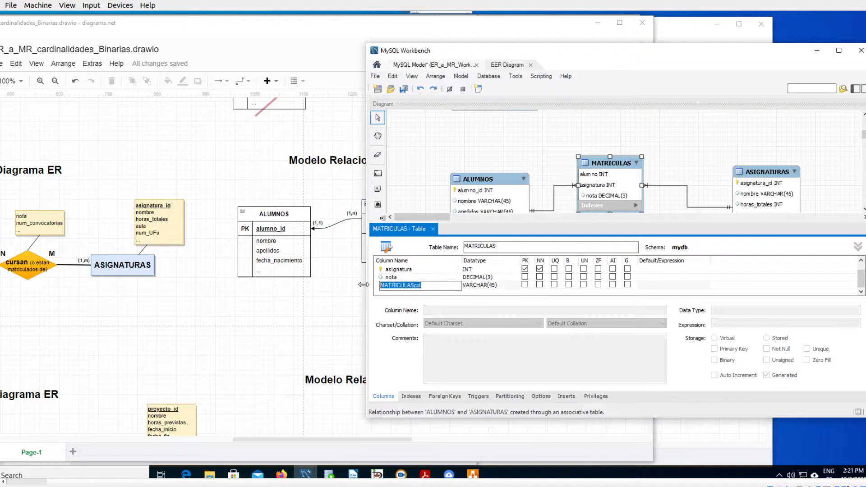
- Add a num_convocatorias column of type INT to the MATRICULAS table and close the table editor
text(num_convocatorias)
key(Tab)
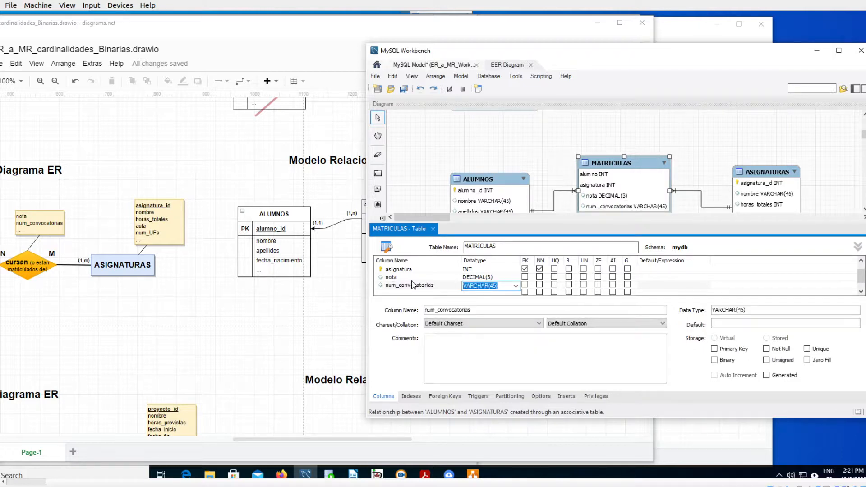
click(517, 288)
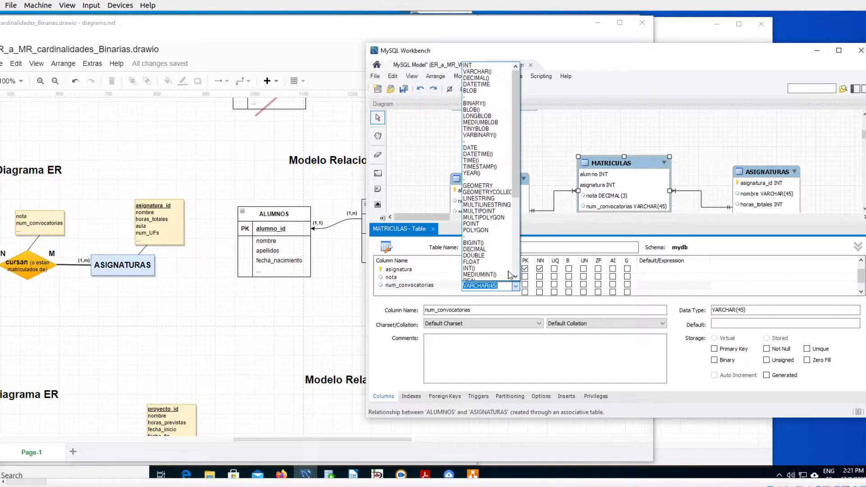
click(476, 67)
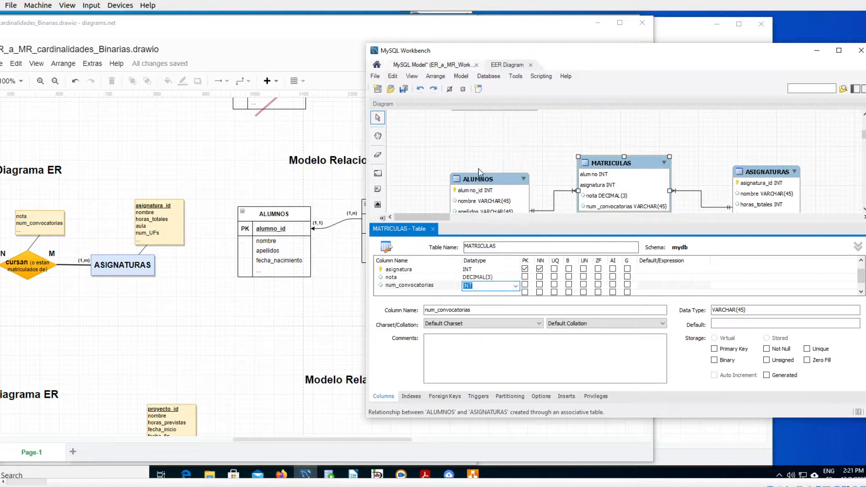
key(Tab)
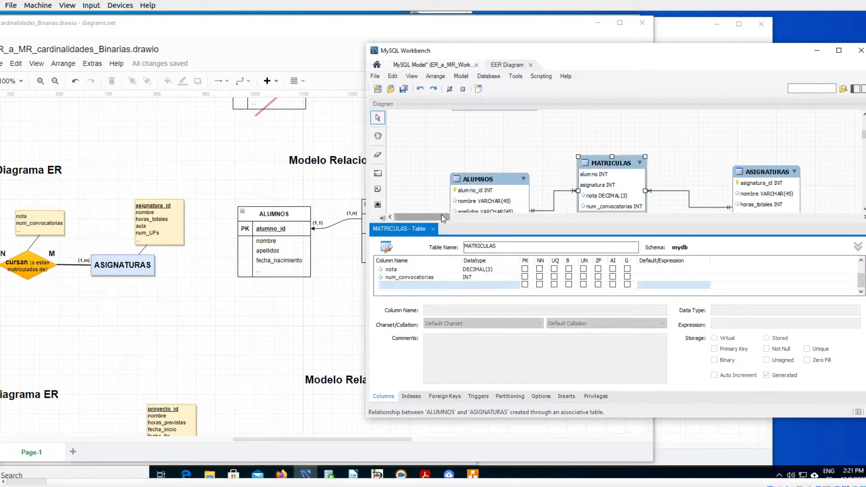
click(432, 229)
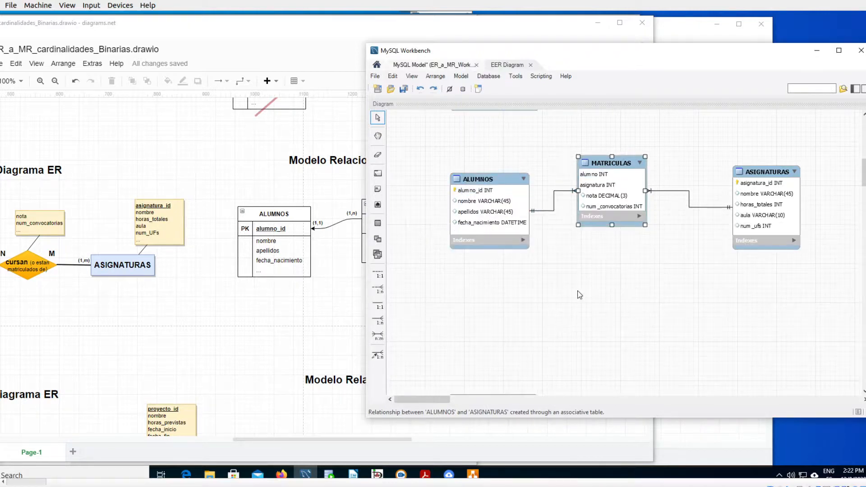
- Move the MATRICULAS table slightly higher and trace its asignatura foreign key to ASIGNATURAS with a freehand arrow
drag(612, 164, 614, 146)
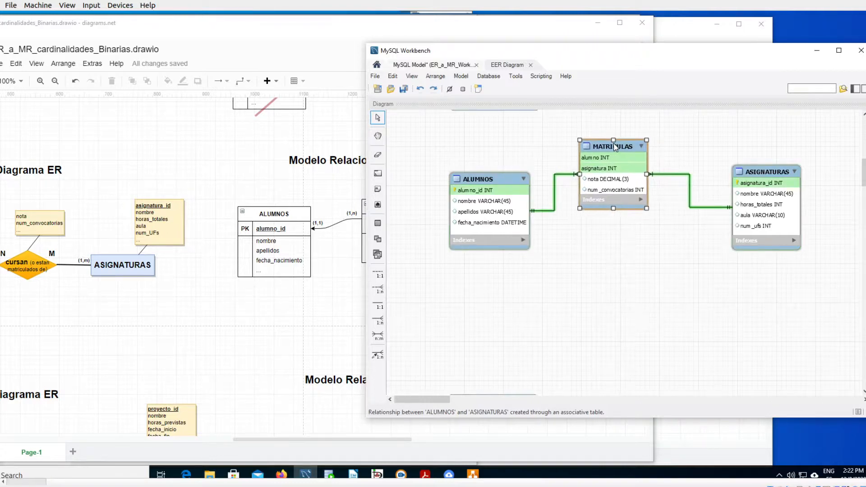
click(568, 233)
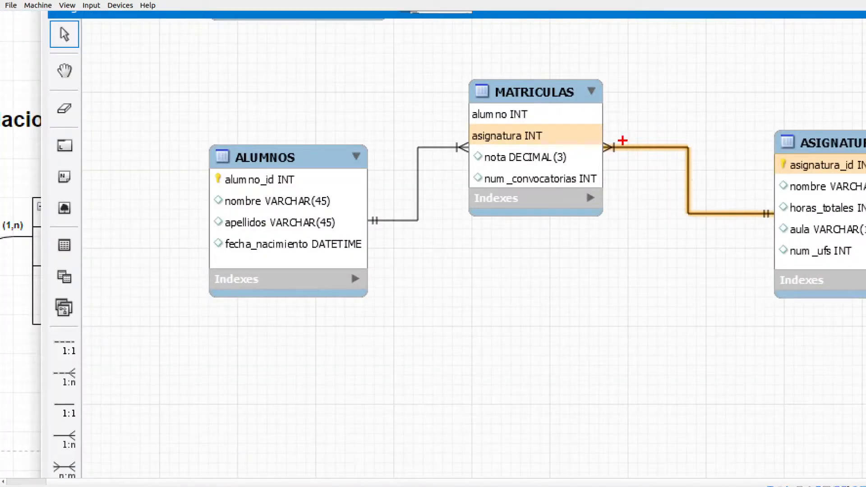
mouse_move(602, 134)
mouse_down()
mouse_move(583, 140)
mouse_move(601, 143)
mouse_move(688, 208)
mouse_move(757, 211)
mouse_move(747, 224)
mouse_up()
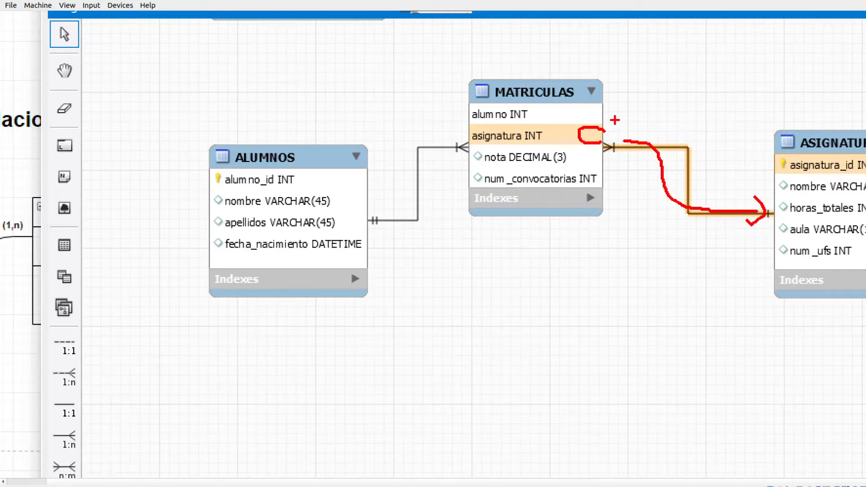
key(Escape)
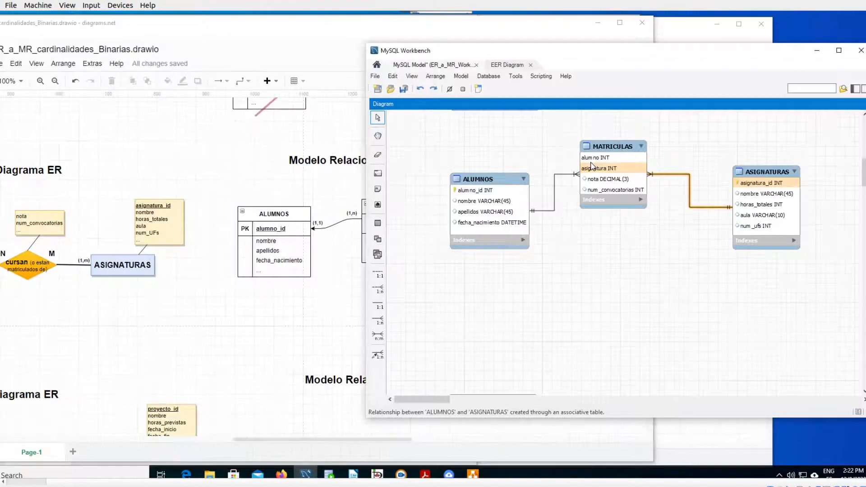
- Trace the alumno foreign key of MATRICULAS to alumno_id in ALUMNOS with a freehand arrow
key(ctrl+1)
click(554, 198)
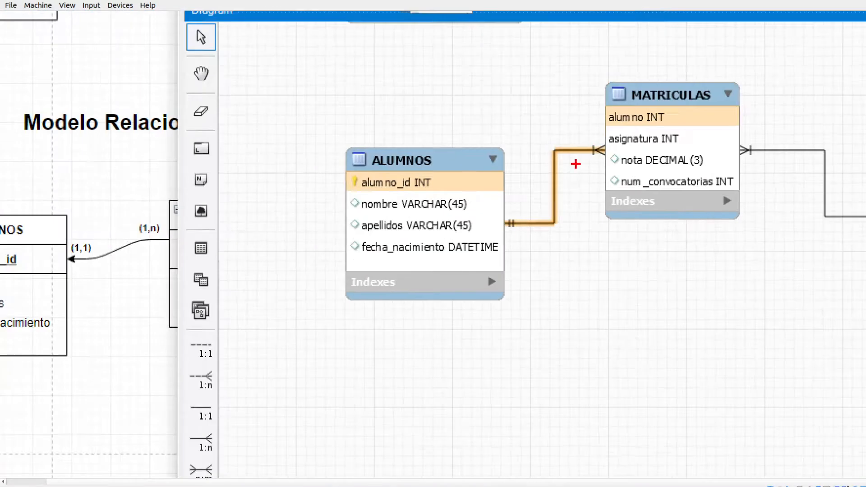
mouse_move(602, 117)
mouse_down()
mouse_move(549, 144)
mouse_move(512, 180)
mouse_move(519, 171)
mouse_move(541, 191)
mouse_up()
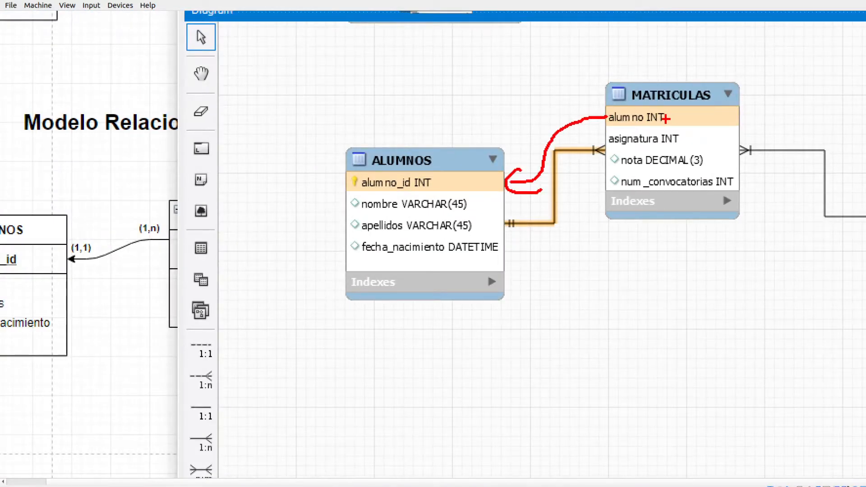
key(Escape)
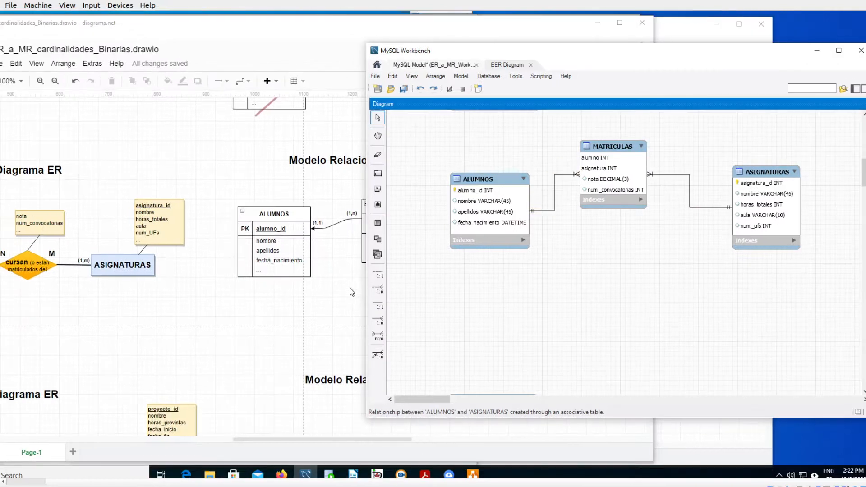
- Switch to diagrams.net and mark the (1,n) and (0,n) cardinalities beside MATRICULAS in the relational model with freehand strokes
click(281, 307)
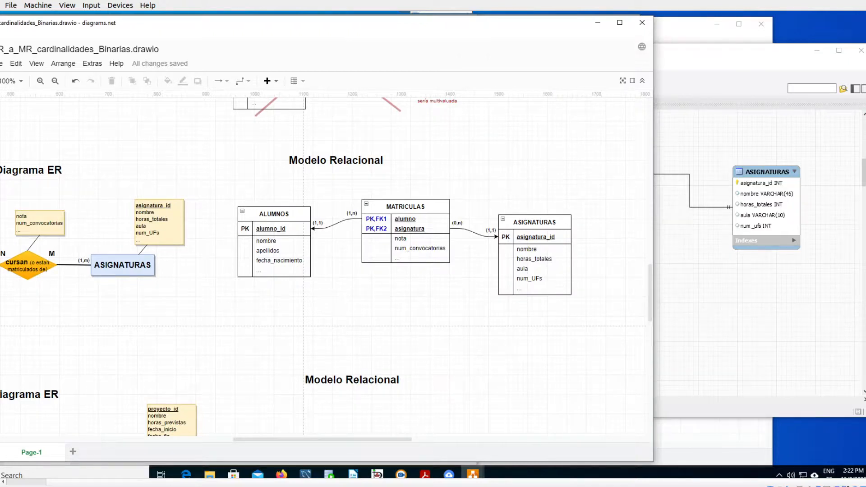
drag(347, 220, 359, 207)
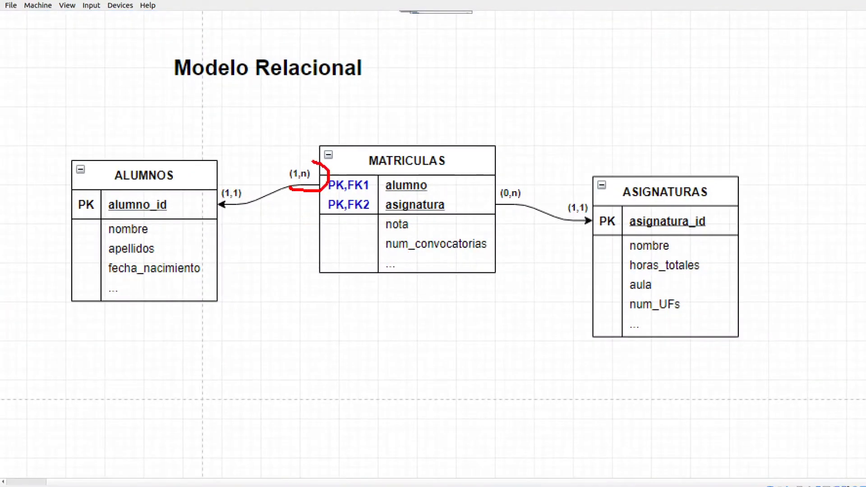
drag(314, 160, 306, 196)
mouse_move(514, 172)
mouse_down()
mouse_move(471, 194)
mouse_move(535, 186)
mouse_move(506, 173)
mouse_up()
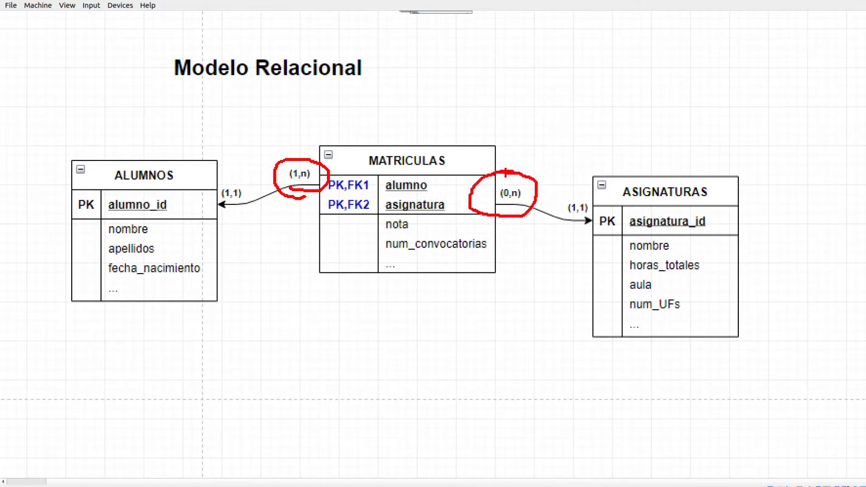
- Return to MySQL Workbench and mark both relationship ends at the MATRICULAS table with freehand strokes
click(692, 303)
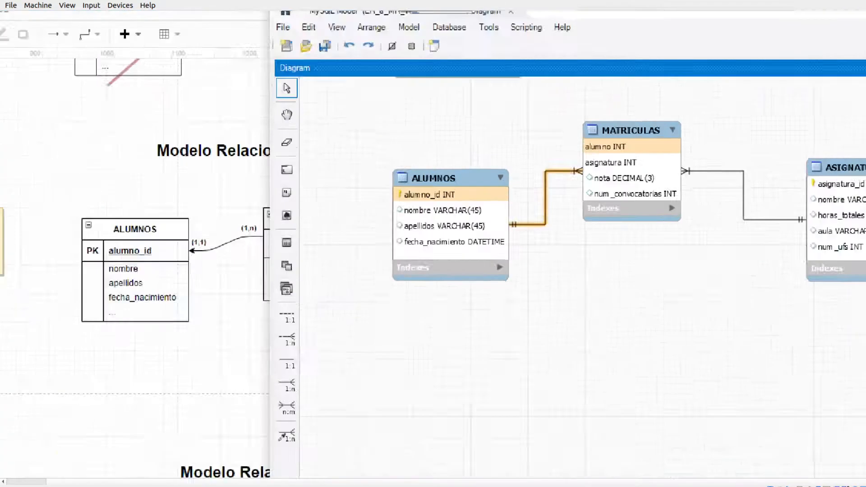
mouse_move(577, 164)
mouse_down()
mouse_move(571, 164)
mouse_move(577, 182)
mouse_up()
mouse_move(699, 134)
mouse_down()
mouse_move(674, 158)
mouse_move(714, 137)
mouse_up()
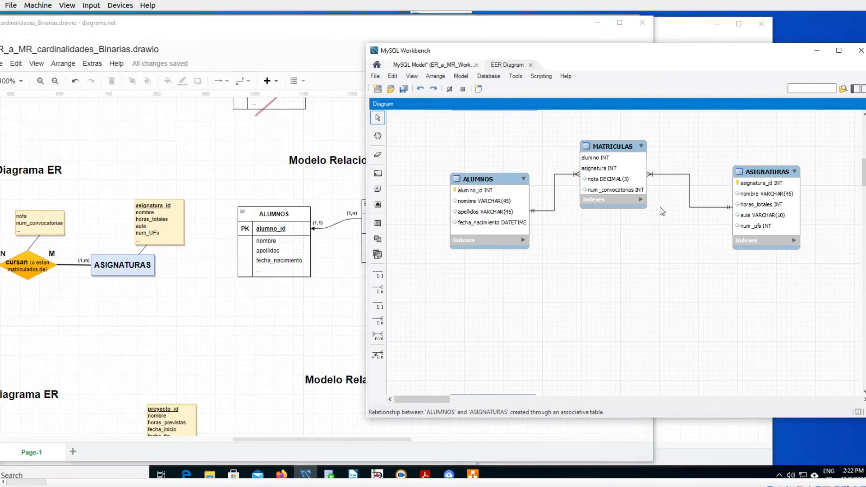
- Make the MATRICULAS side of its relationship with ASIGNATURAS non-mandatory and close the relationship editor
double_click(689, 199)
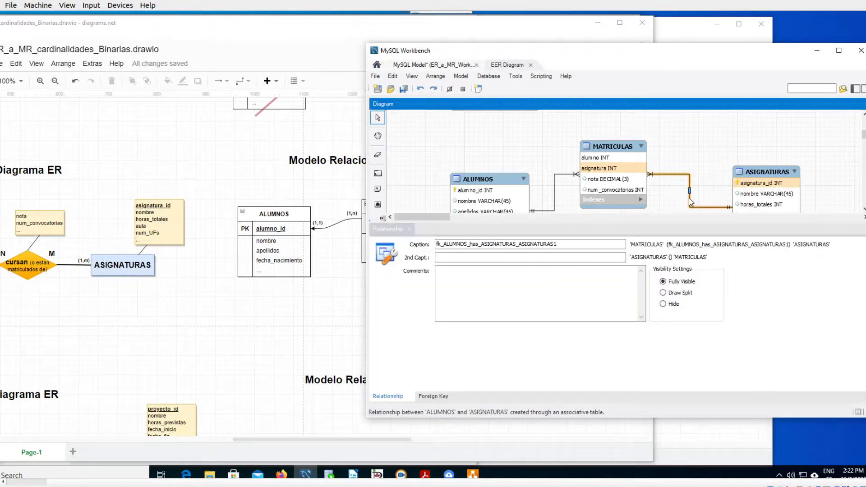
click(441, 397)
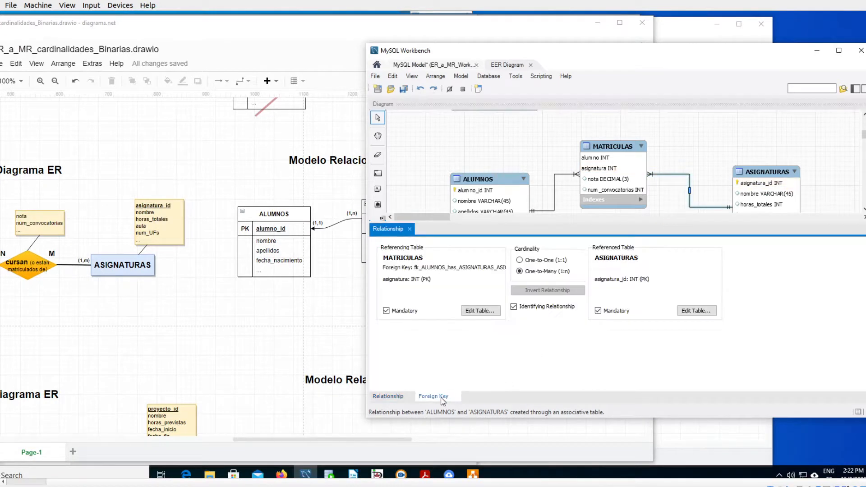
click(386, 311)
click(409, 229)
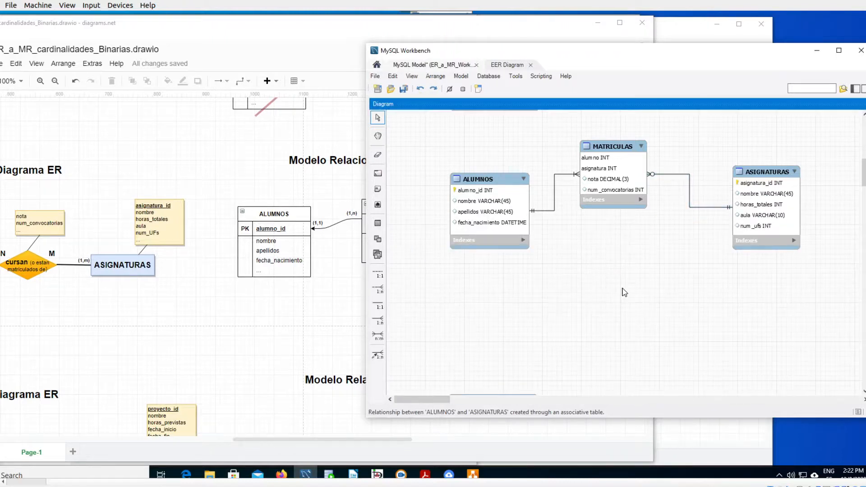
- Zoom in and circle the optional many end between MATRICULAS and ASIGNATURAS, and clear the annotation
key(ctrl+1)
click(643, 207)
mouse_move(644, 67)
mouse_down()
mouse_move(605, 112)
mouse_move(668, 83)
mouse_move(644, 67)
mouse_up()
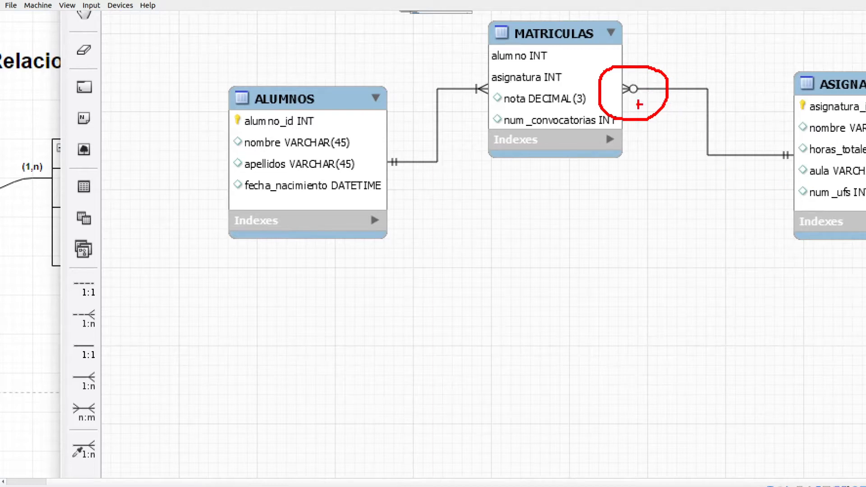
key(Escape)
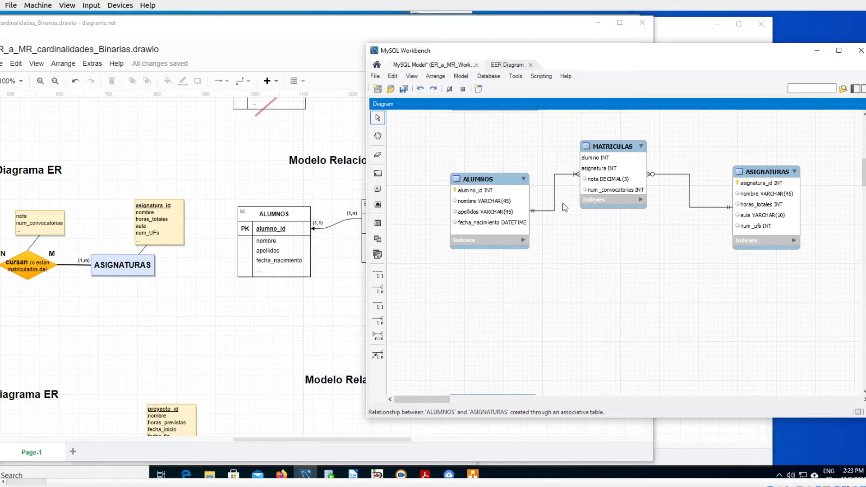
- Copy the ALUMNOS, MATRICULAS and ASIGNATURAS tables and paste them into the diagram as duplicates
drag(419, 123, 844, 302)
key(ctrl+c)
click(726, 321)
key(ctrl+v)
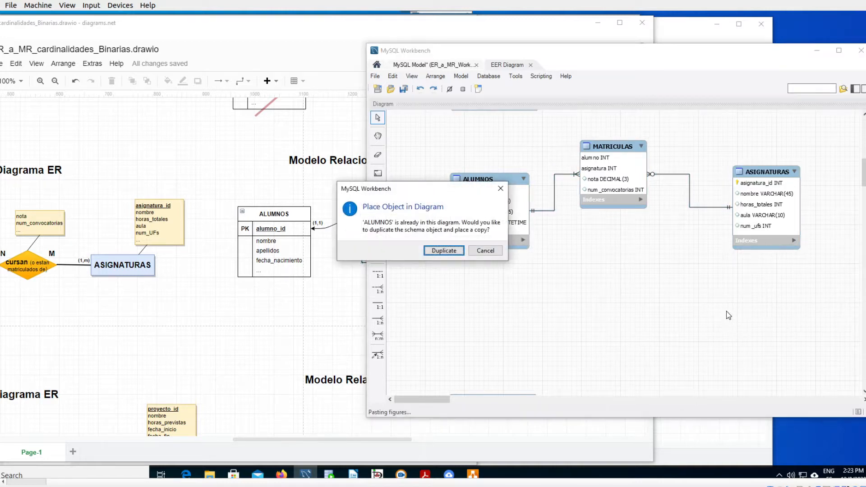
click(436, 250)
click(439, 249)
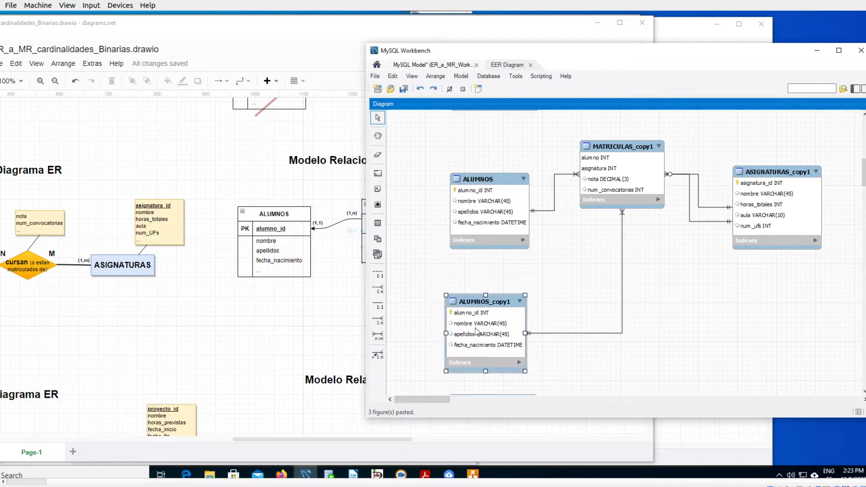
- Move the copied MATRICULAS and ASIGNATURAS tables down into a row with the ALUMNOS copy
drag(611, 199, 609, 322)
drag(769, 204, 779, 326)
drag(601, 284, 610, 320)
- Move the HOTELES and HABITACIONES tables lower to leave space beneath the copied tables
scroll(855, 190, down, 5)
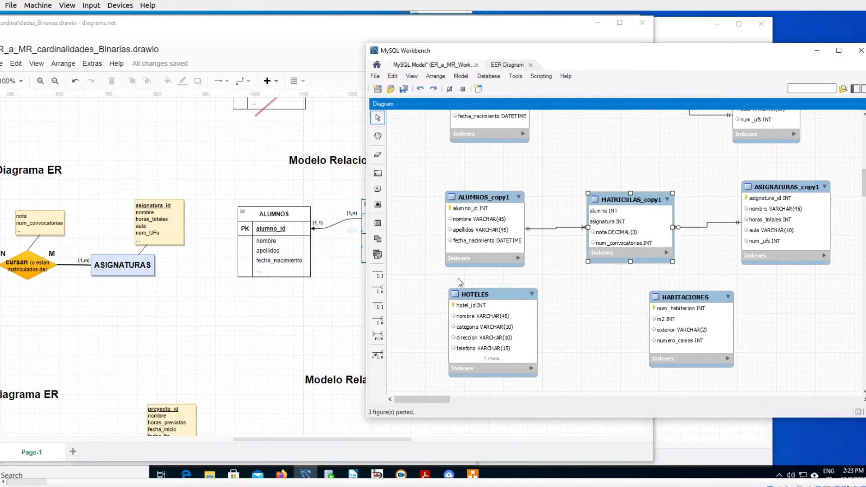
drag(471, 297, 473, 333)
click(703, 302)
drag(704, 303, 706, 349)
drag(864, 182, 864, 185)
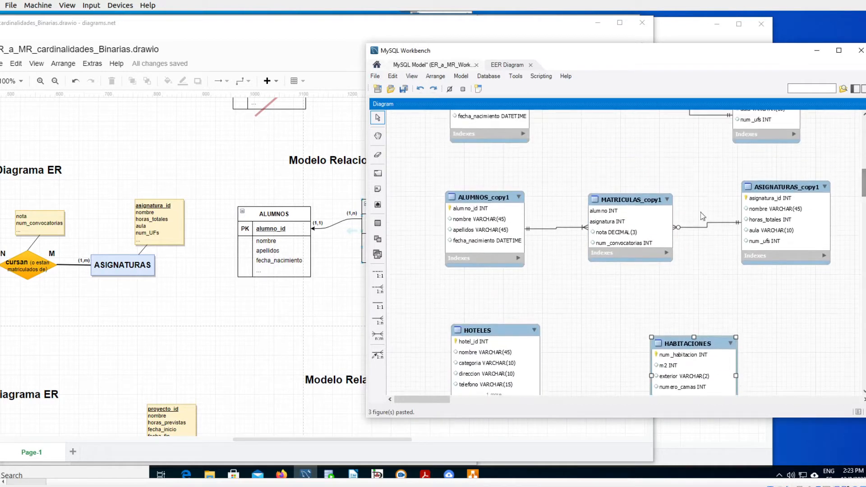
- Remove the MATRICULAS_copy1 figure from the diagram and shift ASIGNATURAS_copy1 slightly closer to ALUMNOS_copy1
click(615, 211)
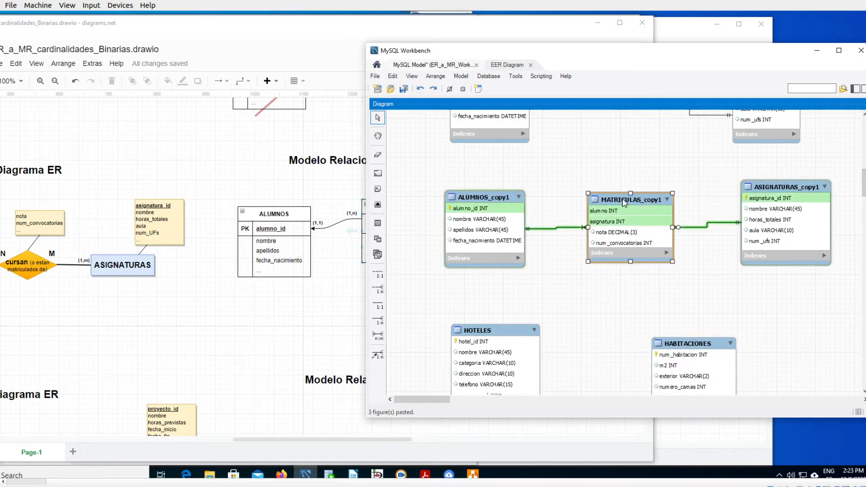
right_click(624, 203)
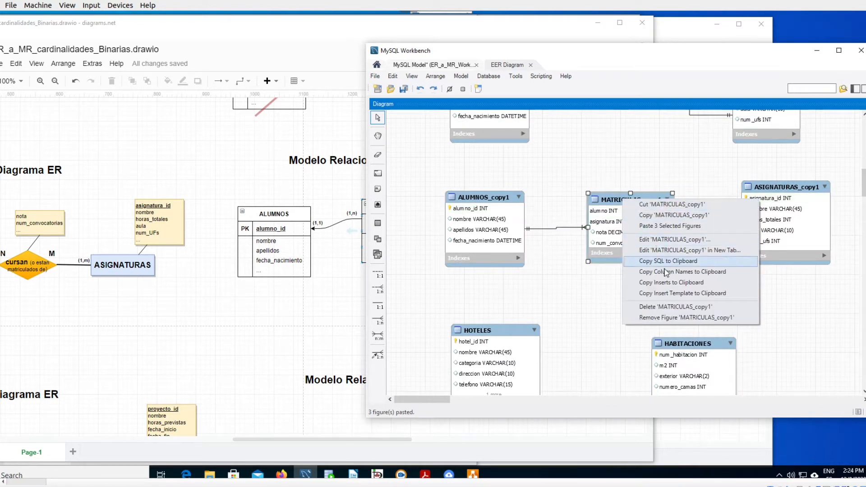
click(675, 319)
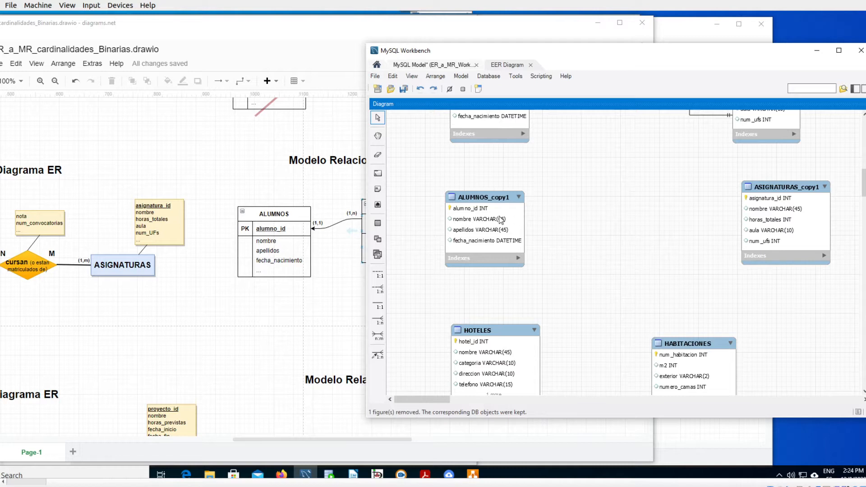
drag(775, 189, 743, 188)
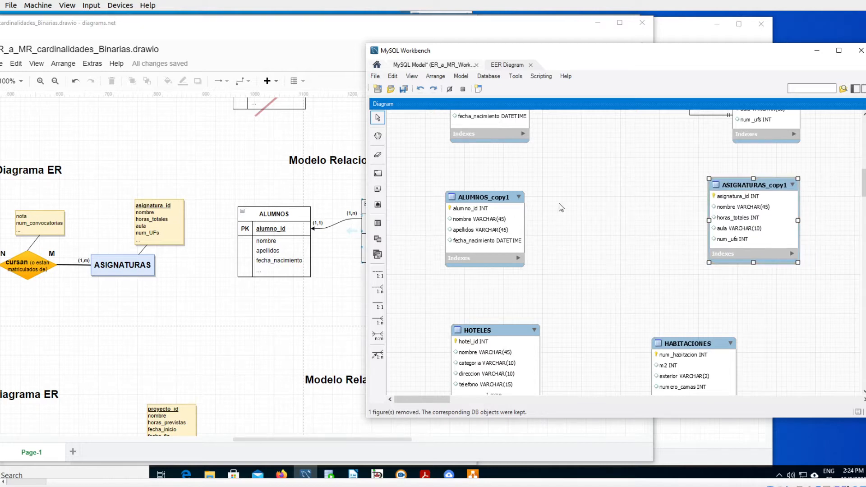
- Rename the ALUMNOS_copy1 table as ALUMNOS and close its table editor
double_click(501, 198)
click(514, 247)
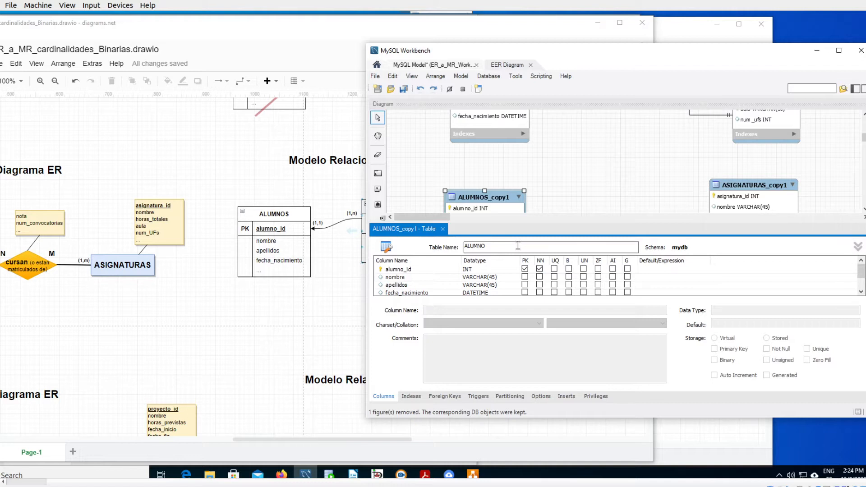
key(Return)
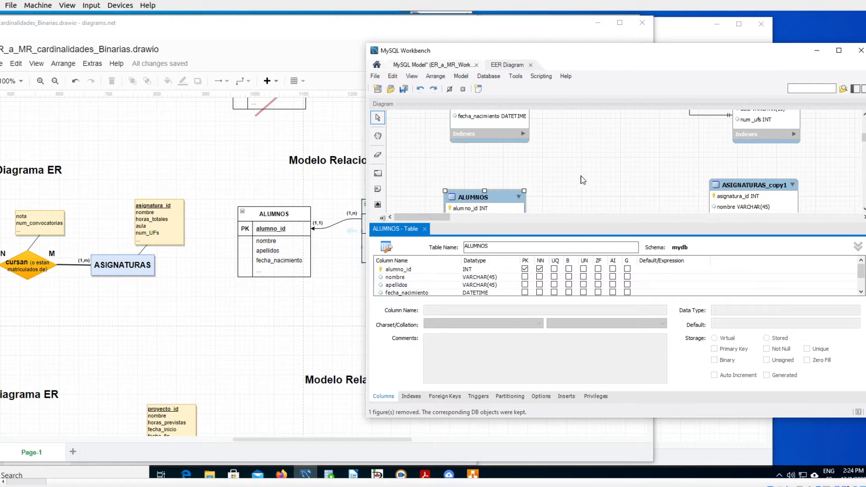
click(582, 180)
click(421, 234)
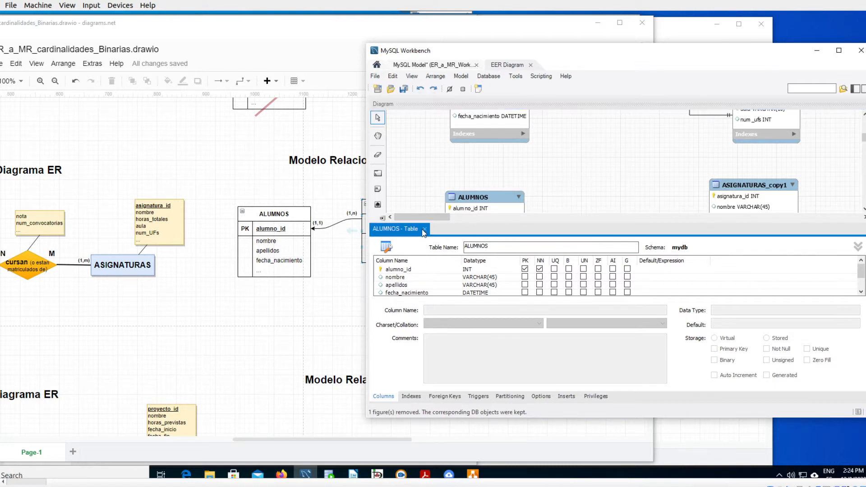
click(426, 229)
- Rename the ASIGNATURAS_copy1 table as ASIGNATURAS and close its table editor
double_click(722, 188)
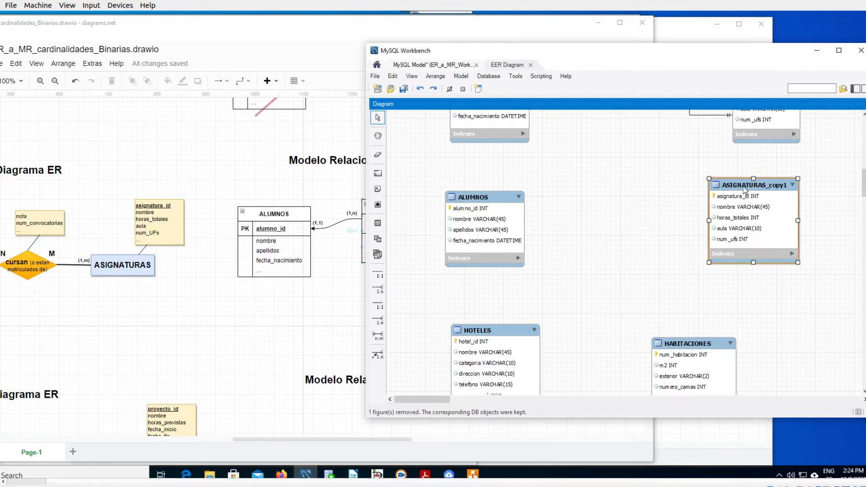
click(519, 246)
key(BackSpace)
key(BackSpace)
key(BackSpace)
key(BackSpace)
key(BackSpace)
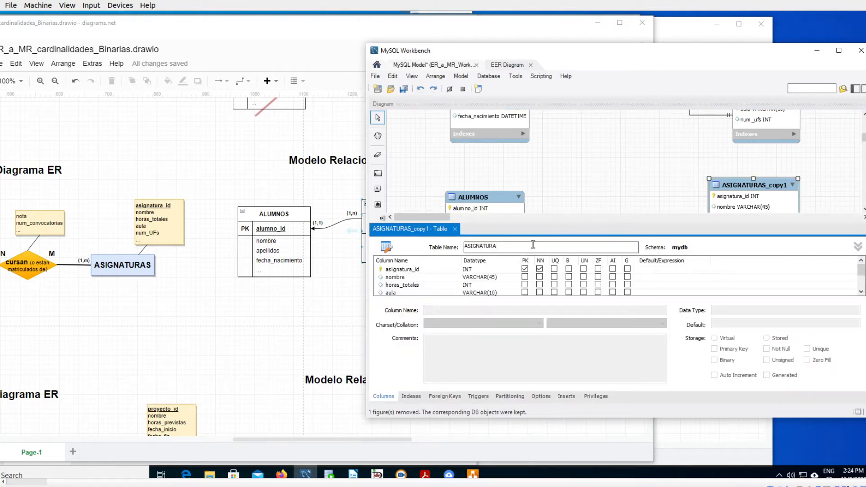
key(Return)
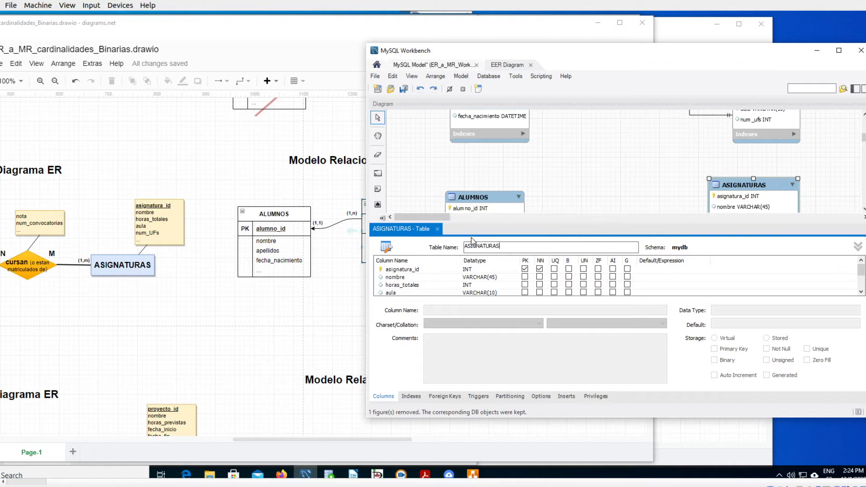
click(438, 228)
click(633, 237)
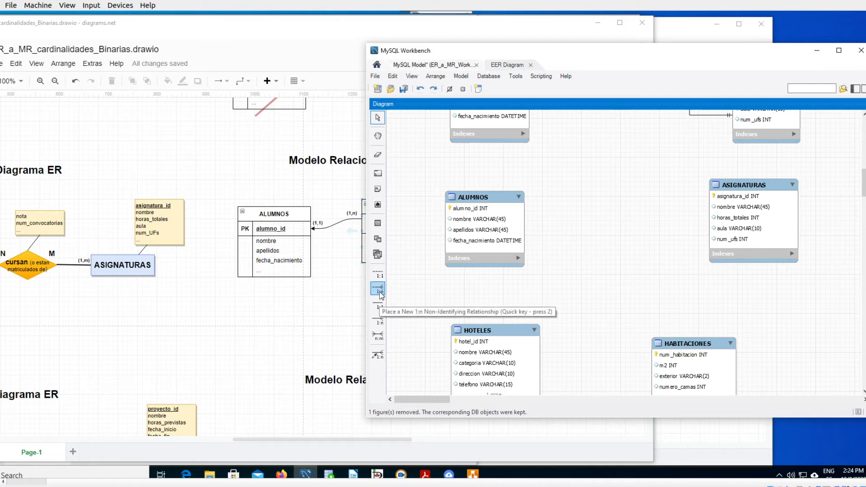
- Create an n:m identifying relationship from the duplicated ASIGNATURAS table to the duplicated ALUMNOS table
click(378, 335)
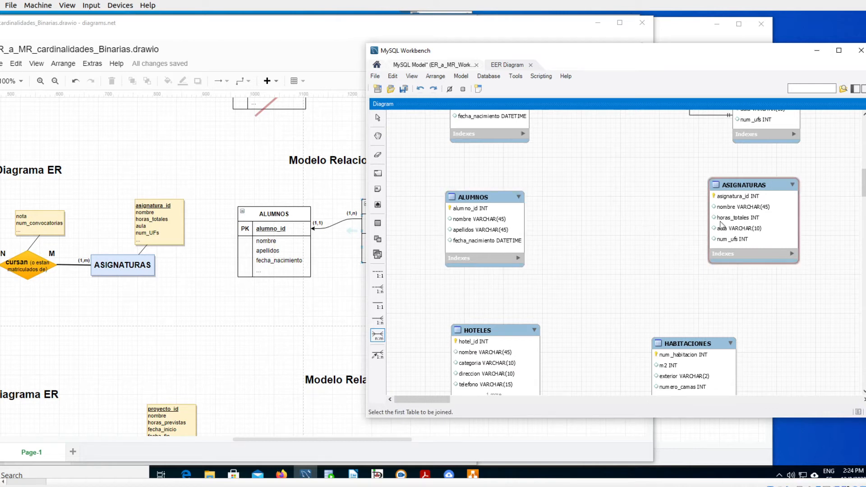
click(744, 218)
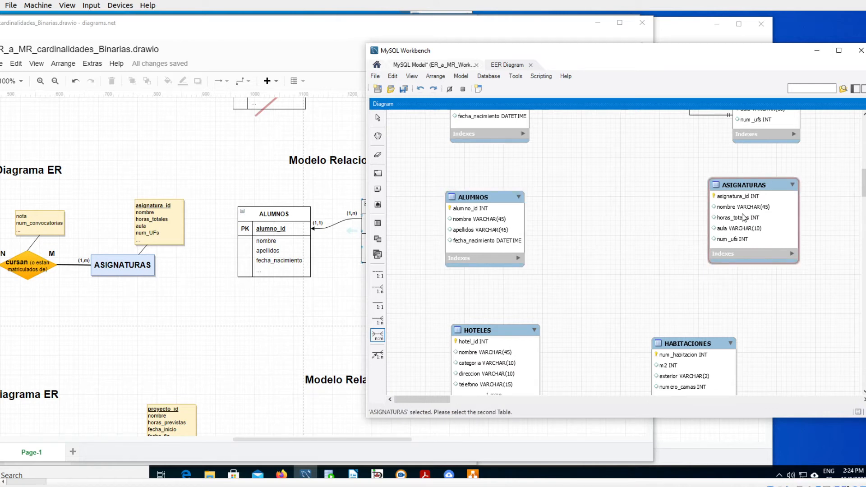
click(513, 218)
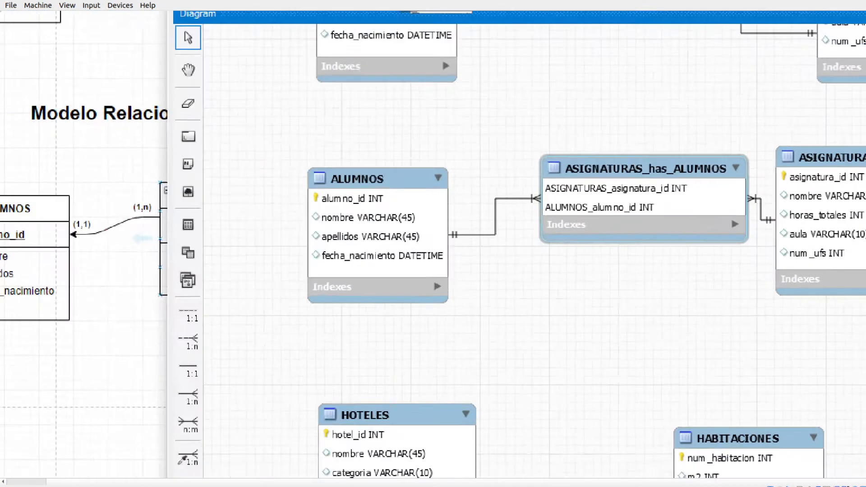
- Underline the name of the new associative table, circle its two foreign key columns, and clear the annotations
drag(555, 179, 659, 178)
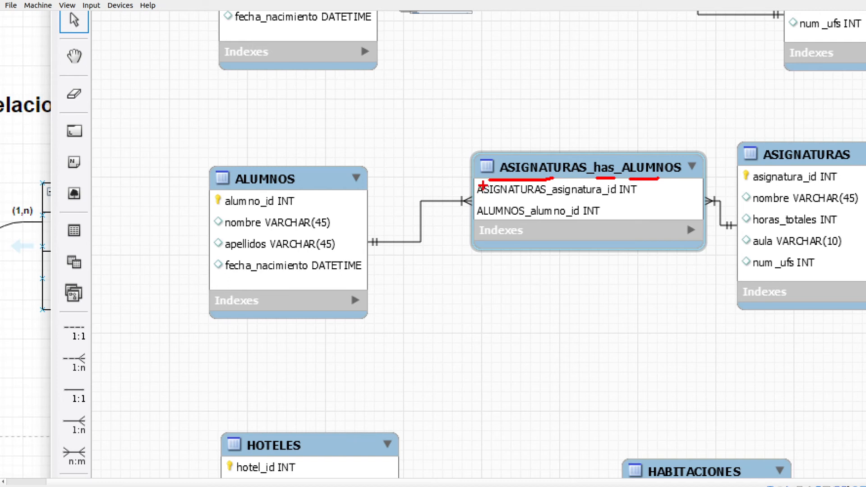
mouse_move(484, 181)
mouse_down()
mouse_move(464, 186)
mouse_move(471, 223)
mouse_move(595, 220)
mouse_move(686, 189)
mouse_move(516, 178)
mouse_up()
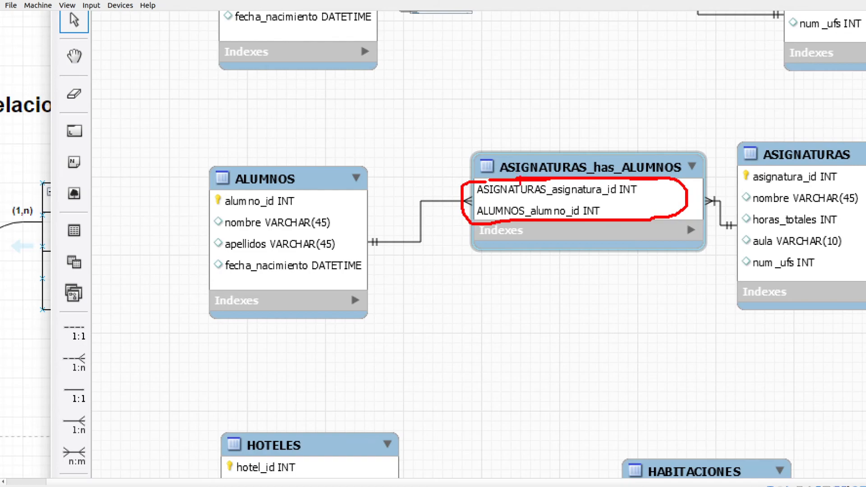
key(Escape)
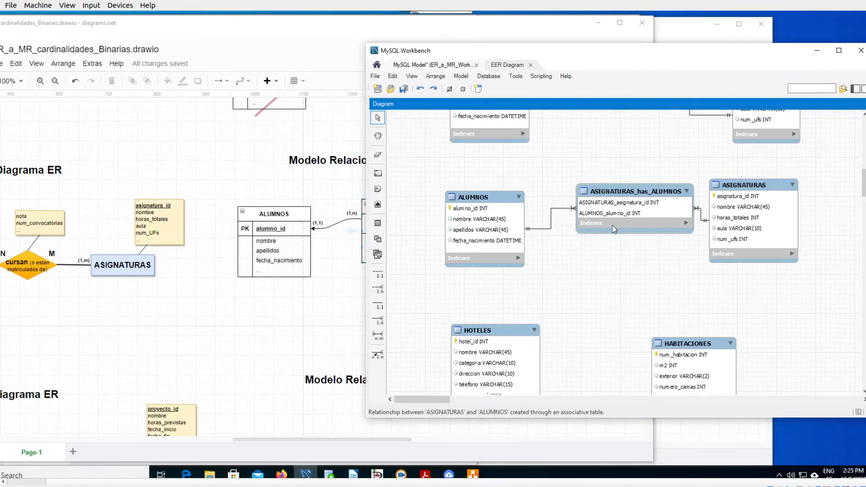